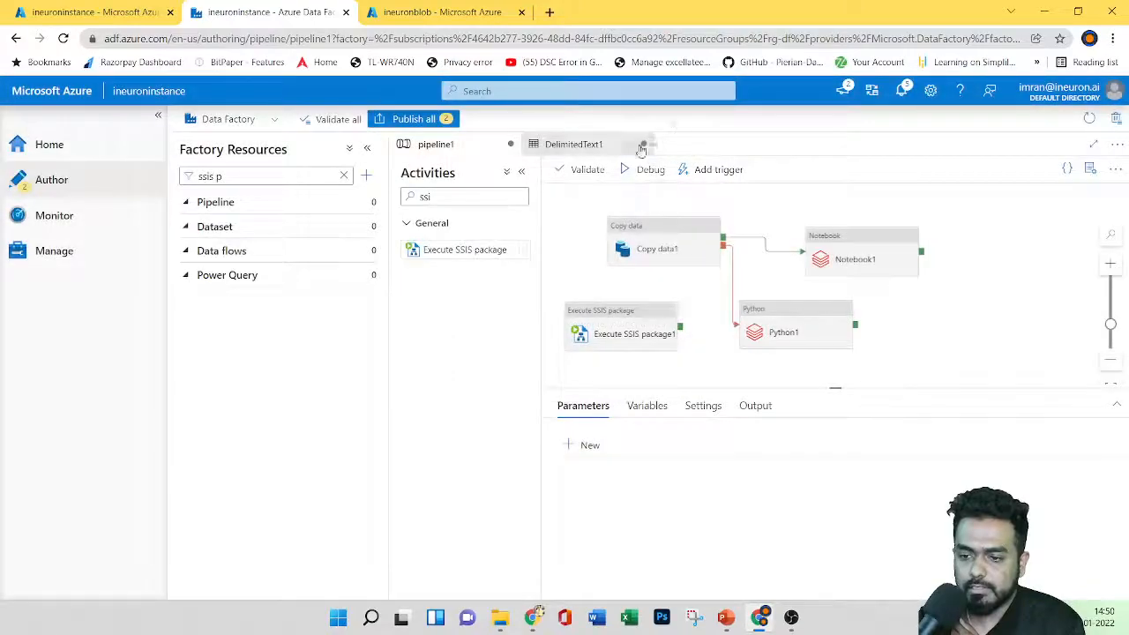
Step: Close the DelimitedText1 dataset and pipeline1 drafts, discarding their changes
click(644, 144)
click(494, 386)
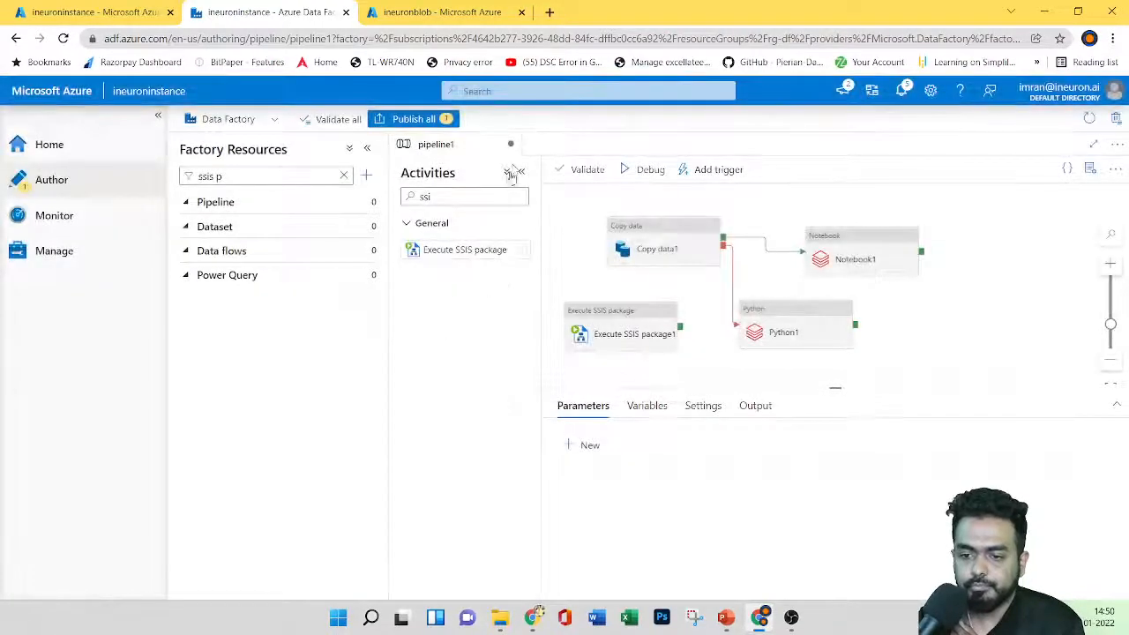
click(511, 144)
click(512, 389)
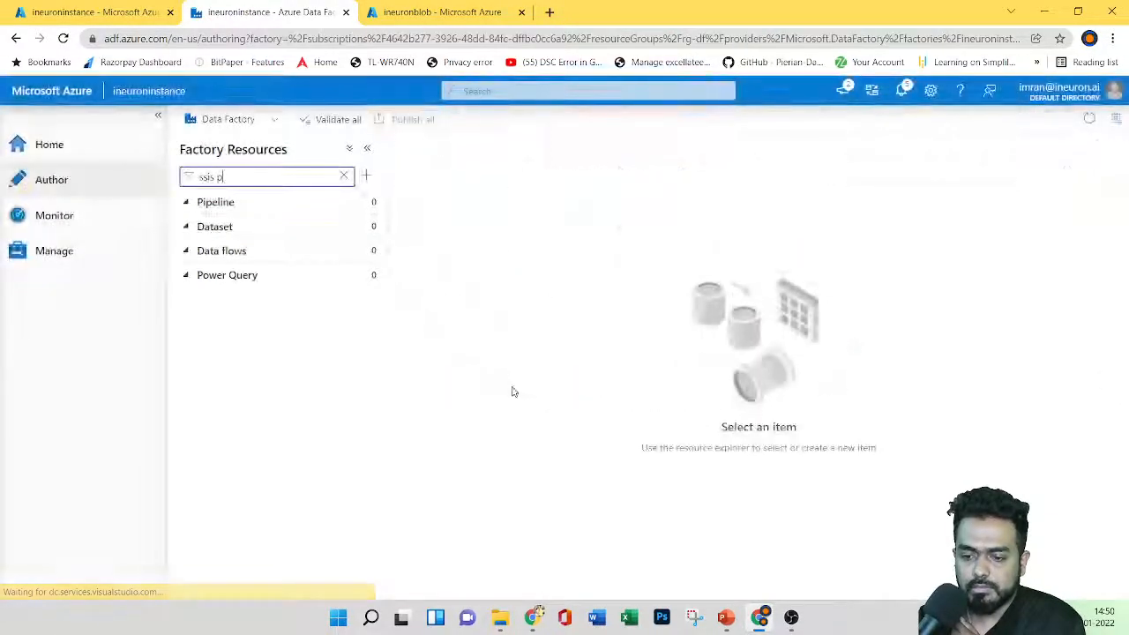
Step: Create a new empty pipeline from the Pipeline actions menu
click(188, 203)
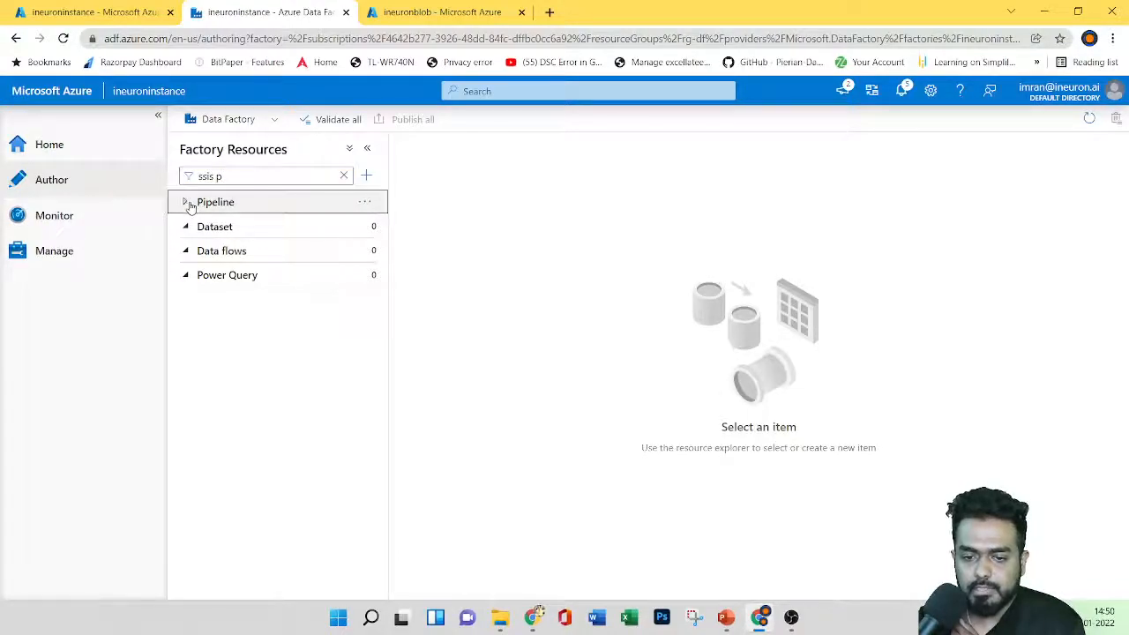
click(365, 205)
click(418, 227)
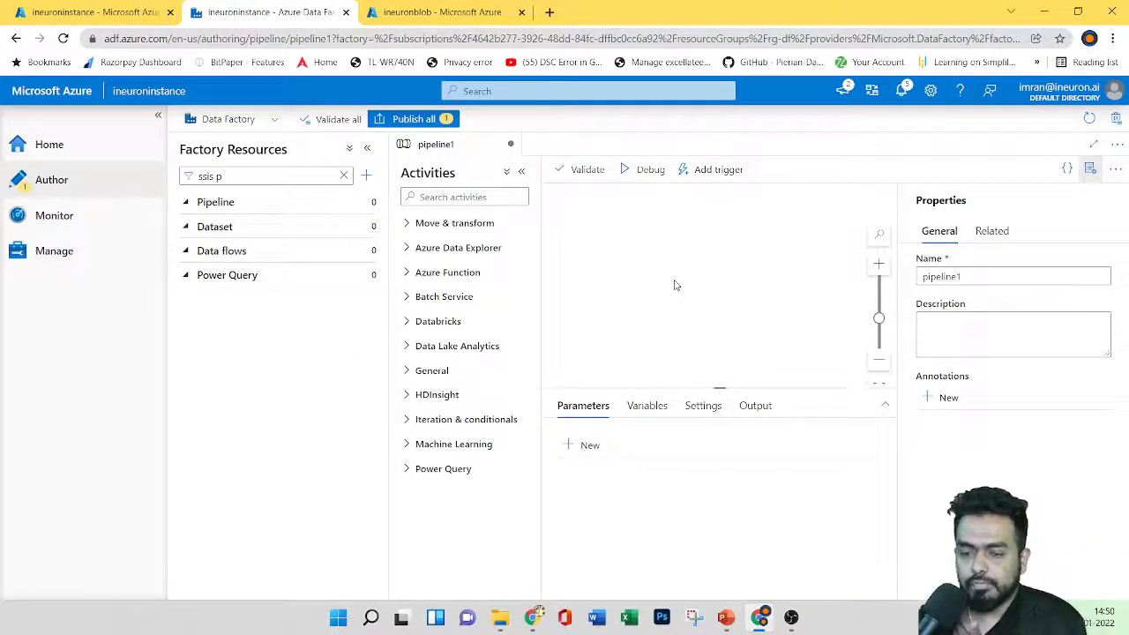
Step: Go back to the browser and navigate to the Azure portal home page
click(726, 617)
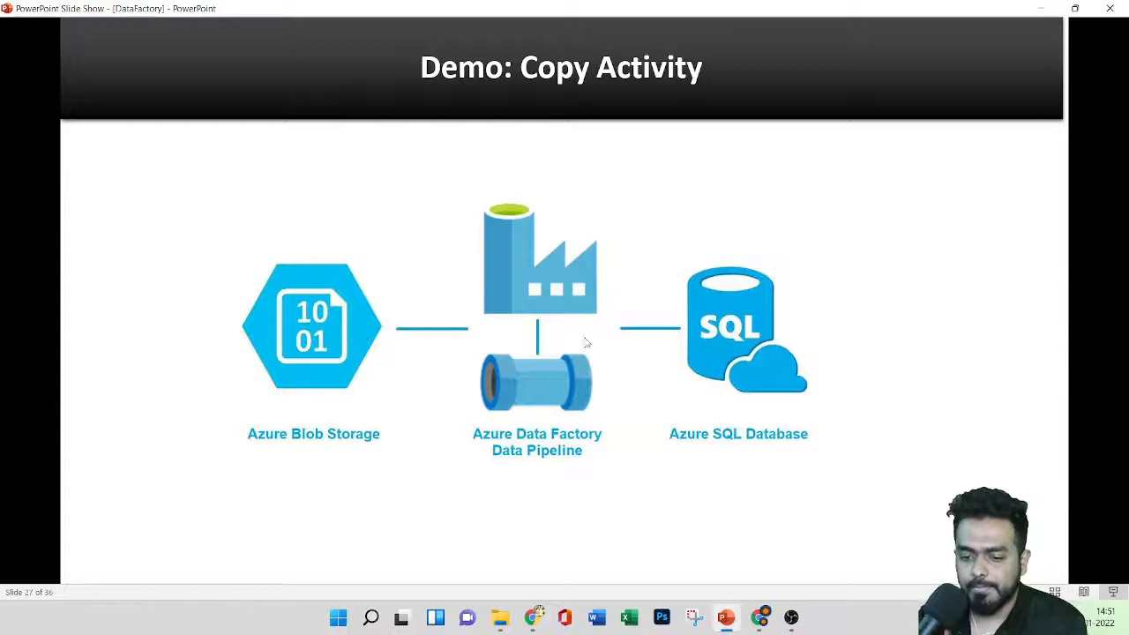
click(759, 618)
click(79, 12)
click(78, 95)
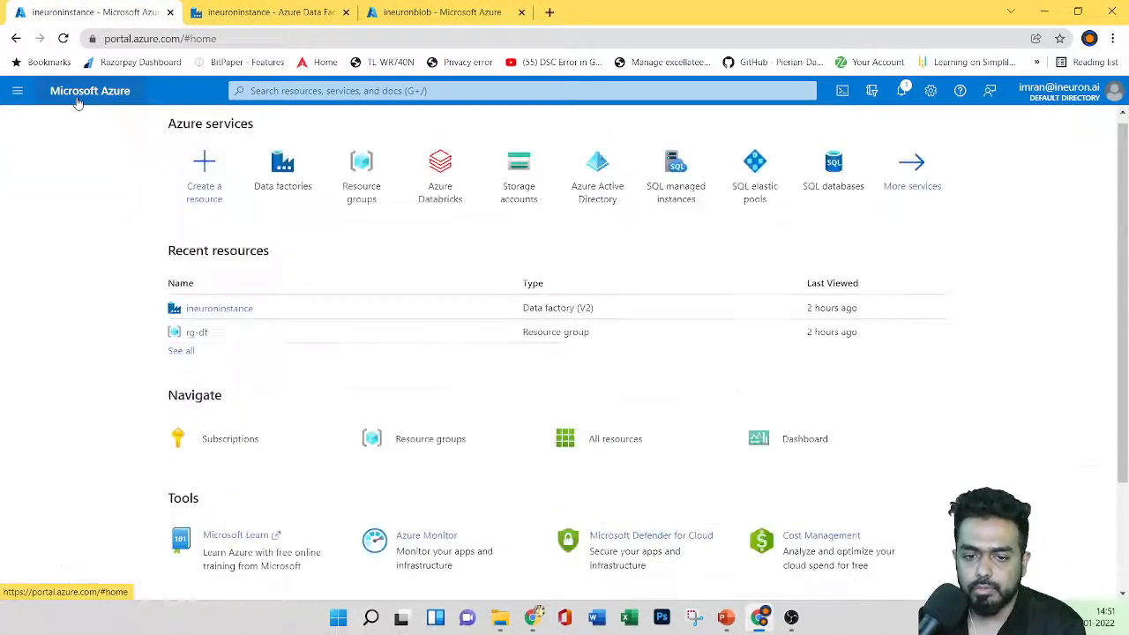
Step: Start a new storage account in resource group rg-df named ineuronstorage280
click(519, 192)
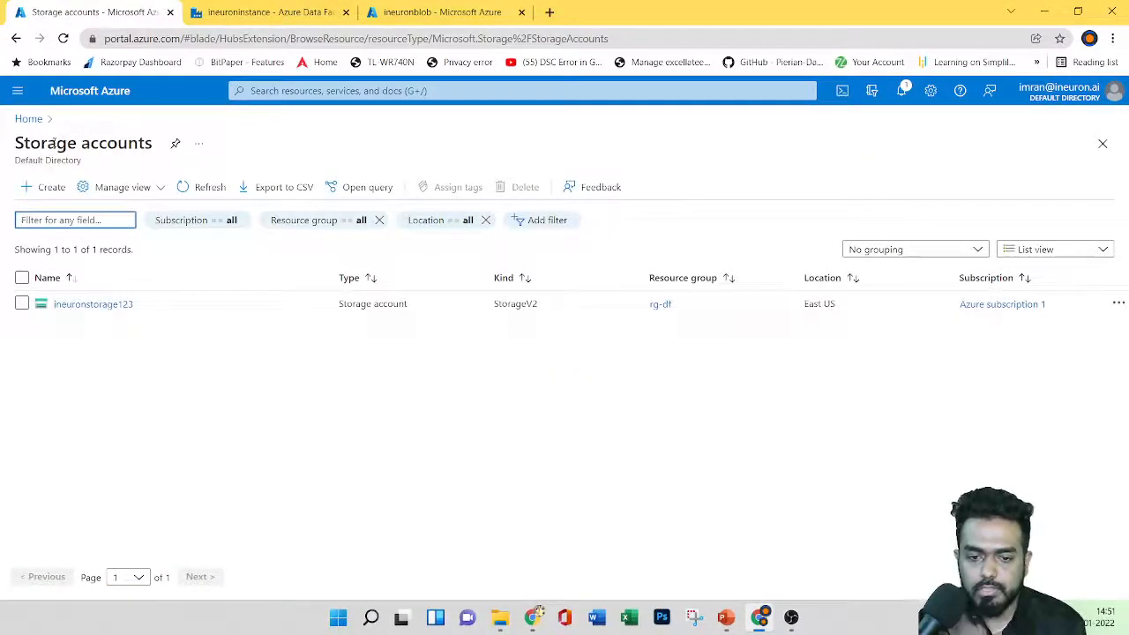
click(34, 195)
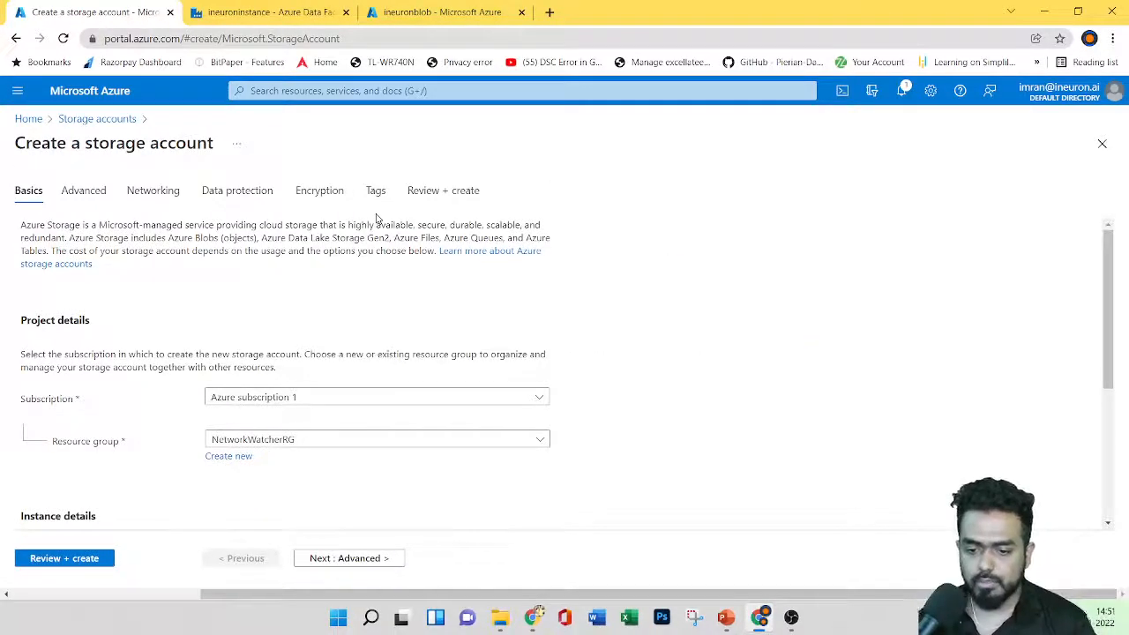
scroll(374, 221, down, 2)
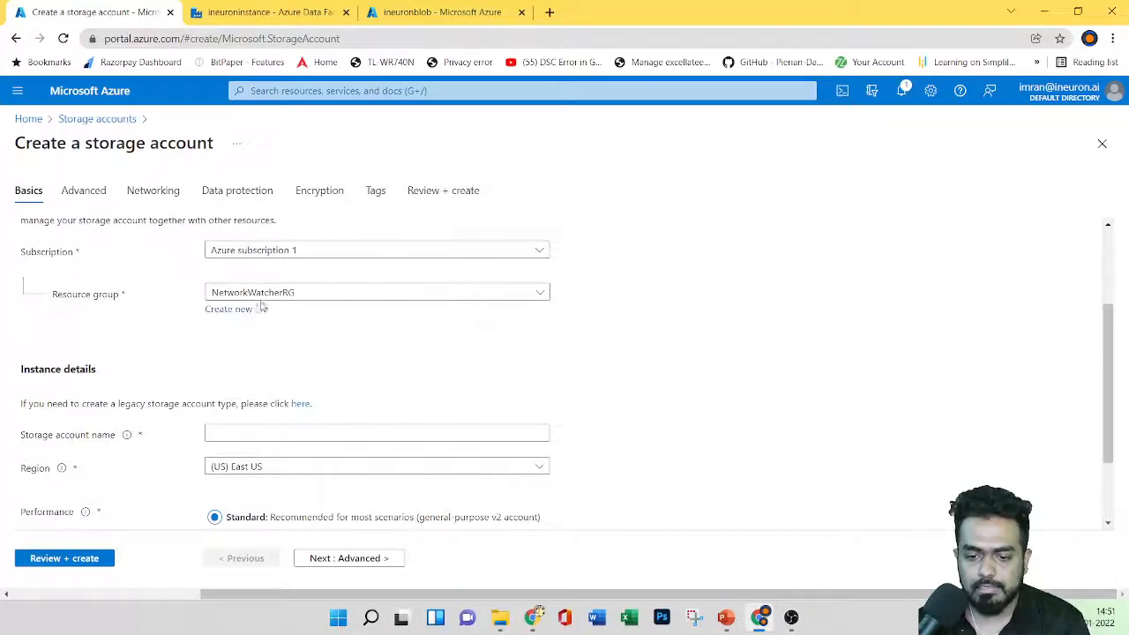
click(283, 295)
click(285, 366)
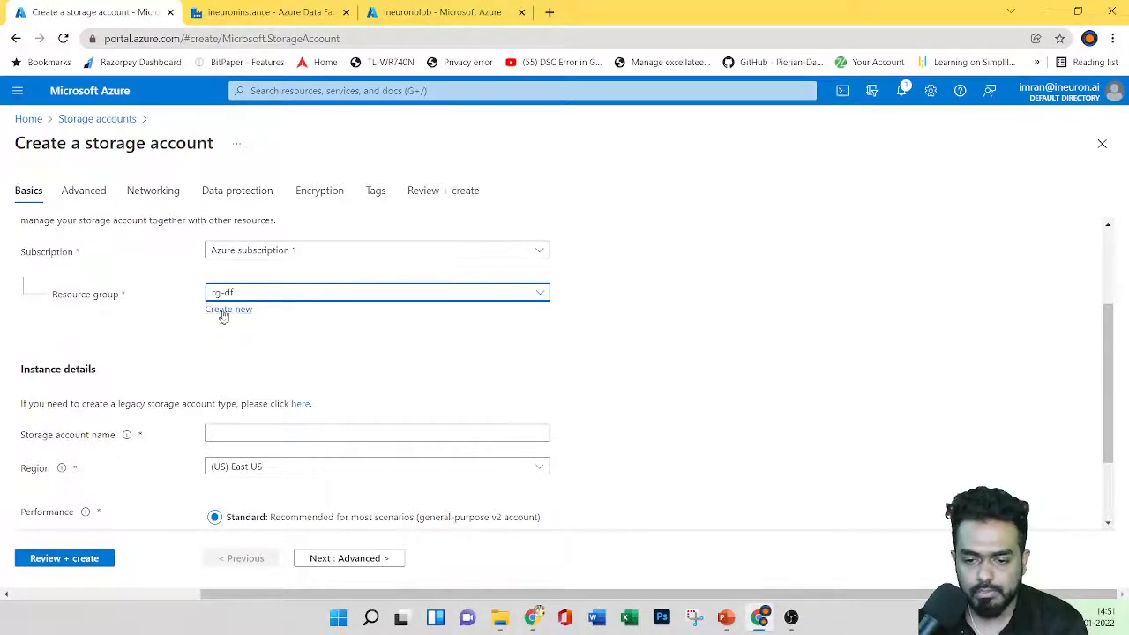
scroll(377, 338, down, 1)
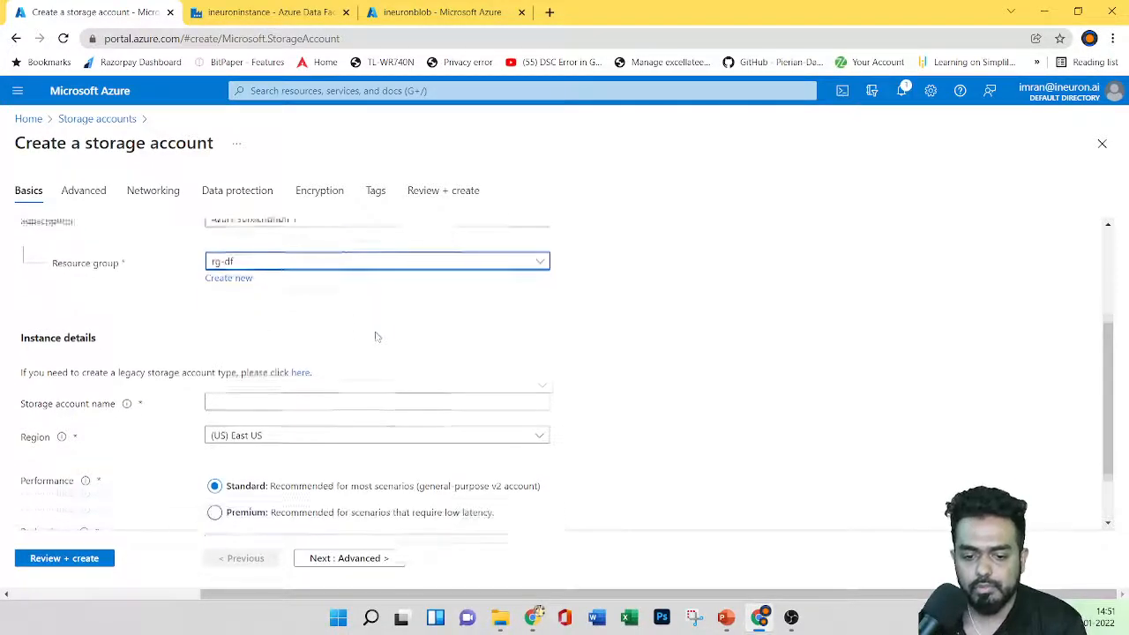
click(279, 357)
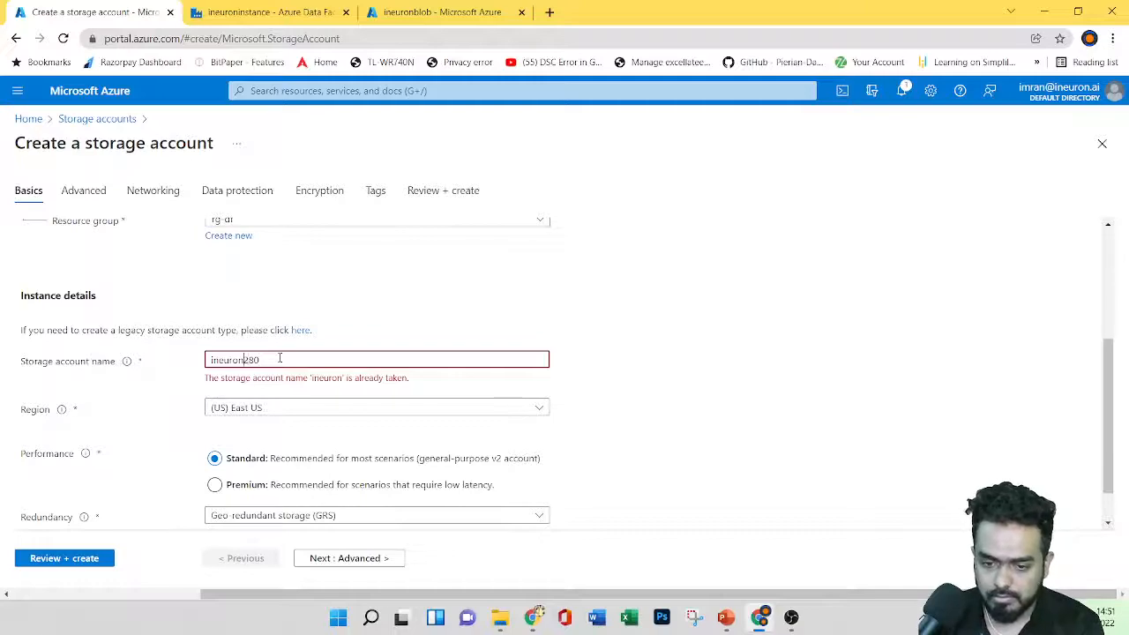
text(storage)
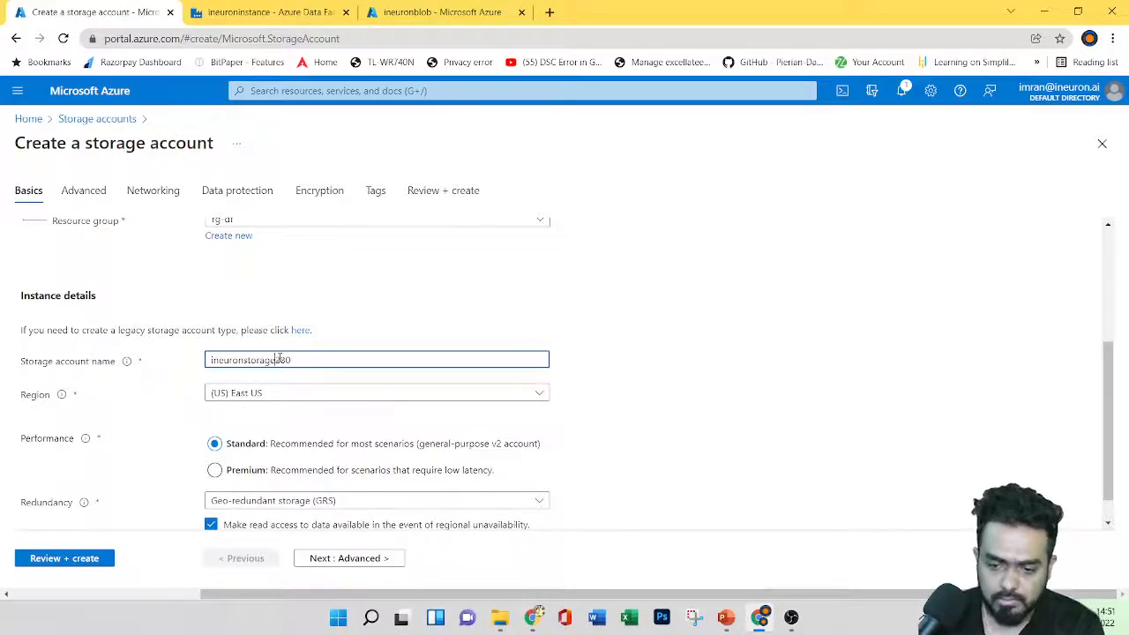
click(675, 386)
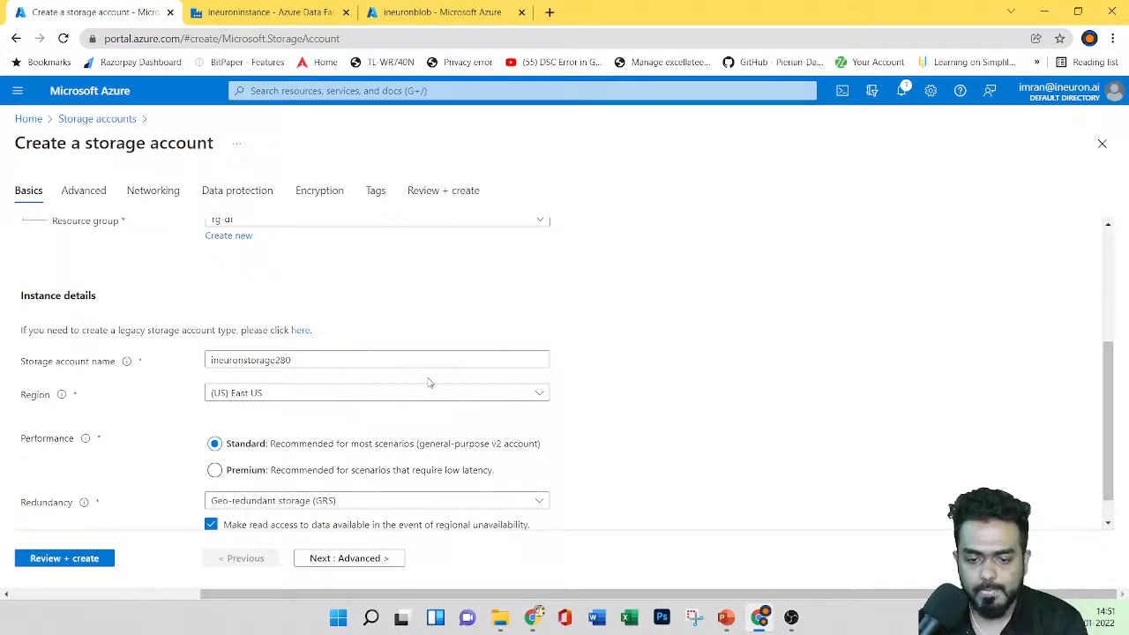
Step: Validate the settings with Review + create, then create the storage account
scroll(430, 383, down, 1)
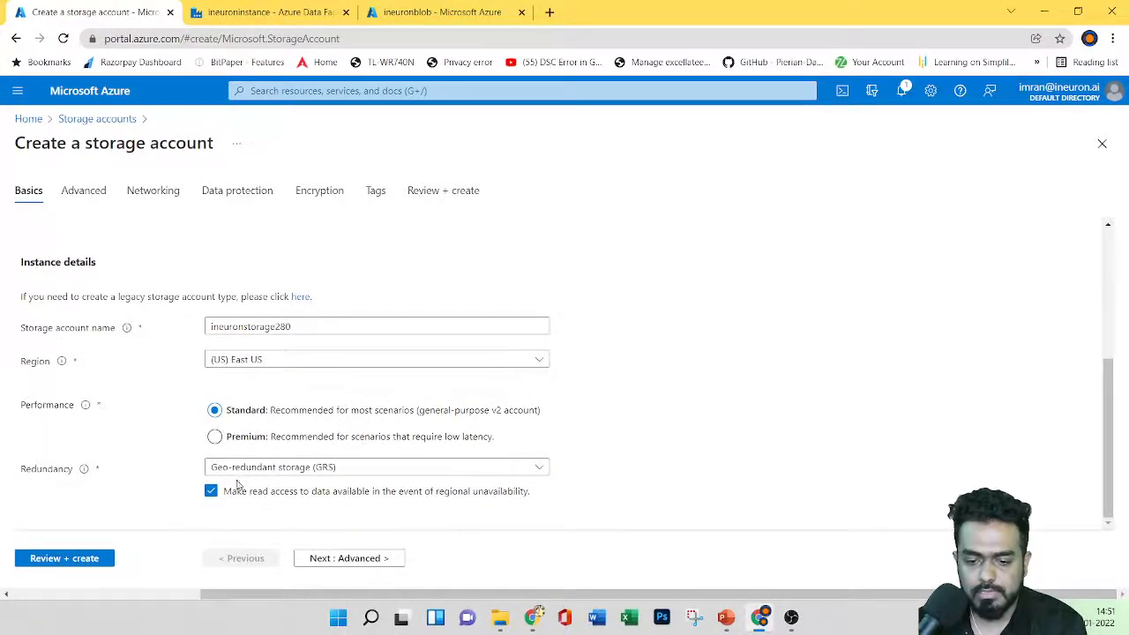
click(62, 559)
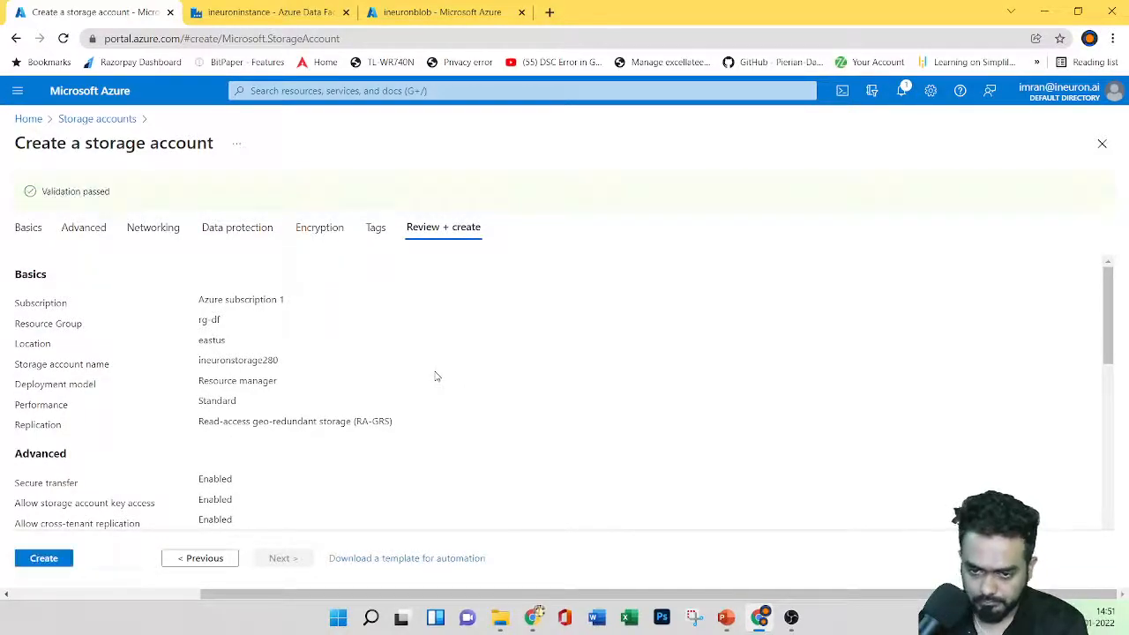
click(44, 558)
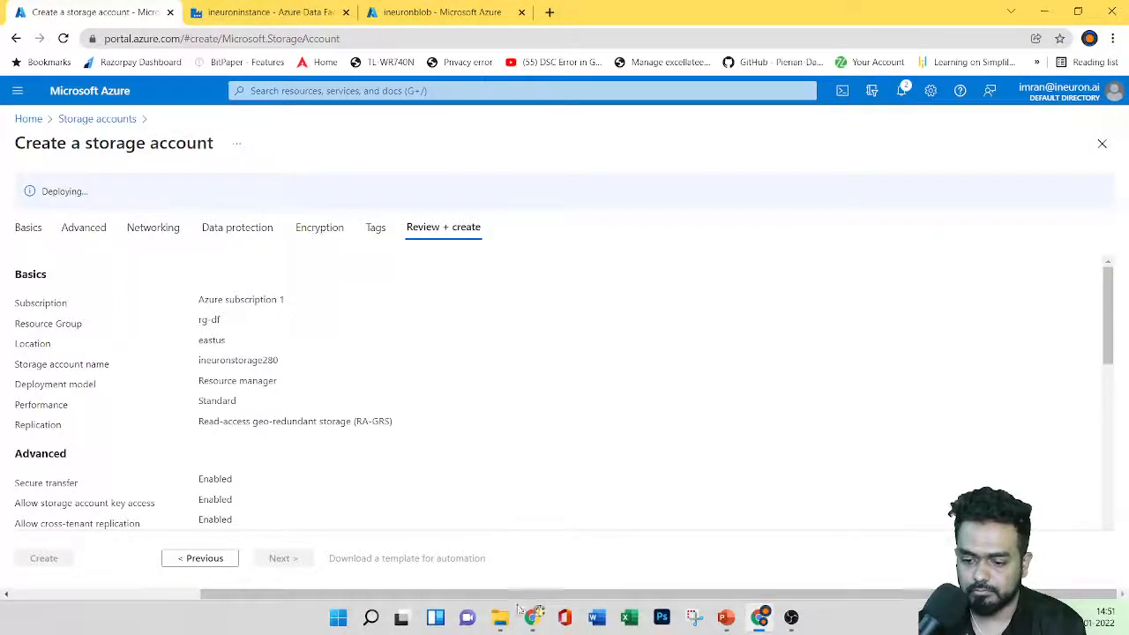
mouse_move(500, 617)
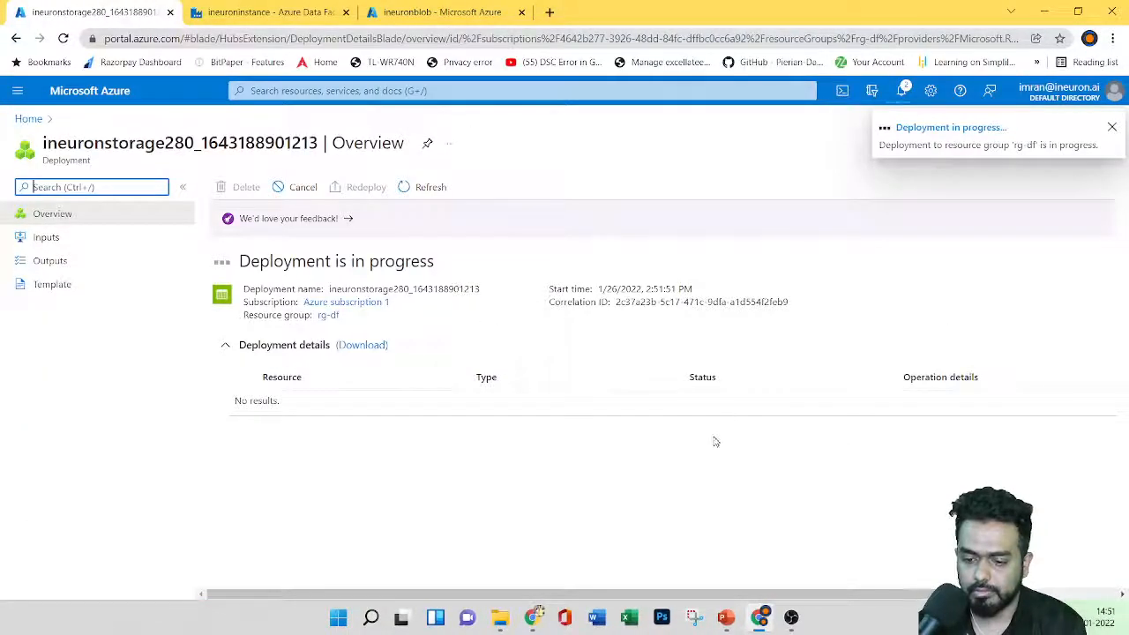
Step: Open CreateProductCategoryTable.sql from Downloads > azure data factory > Resources
click(561, 499)
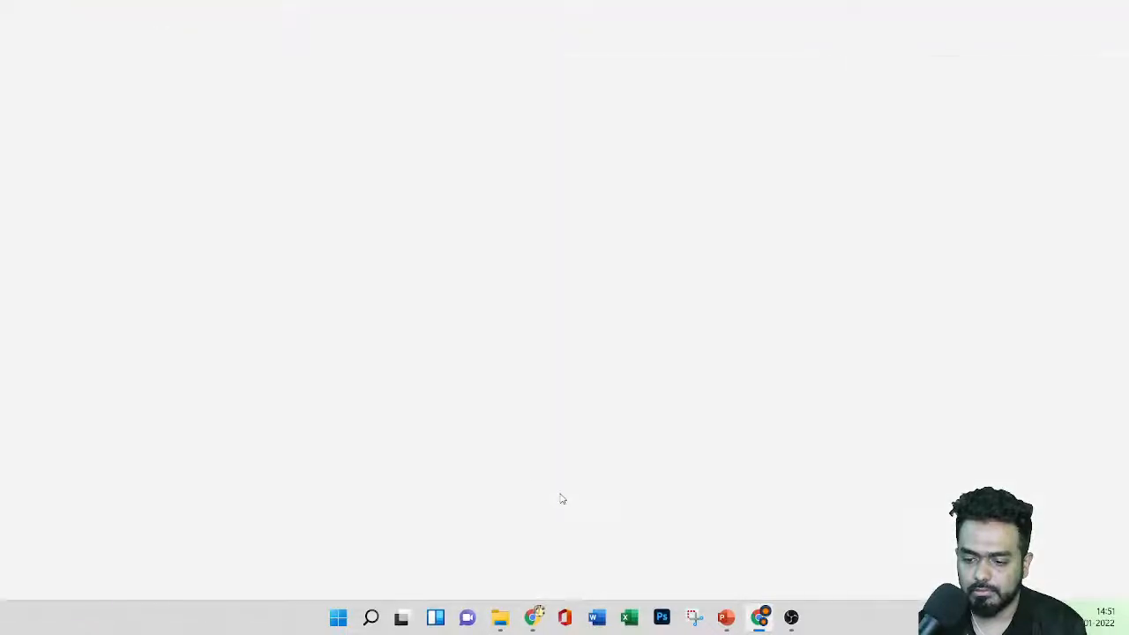
click(499, 620)
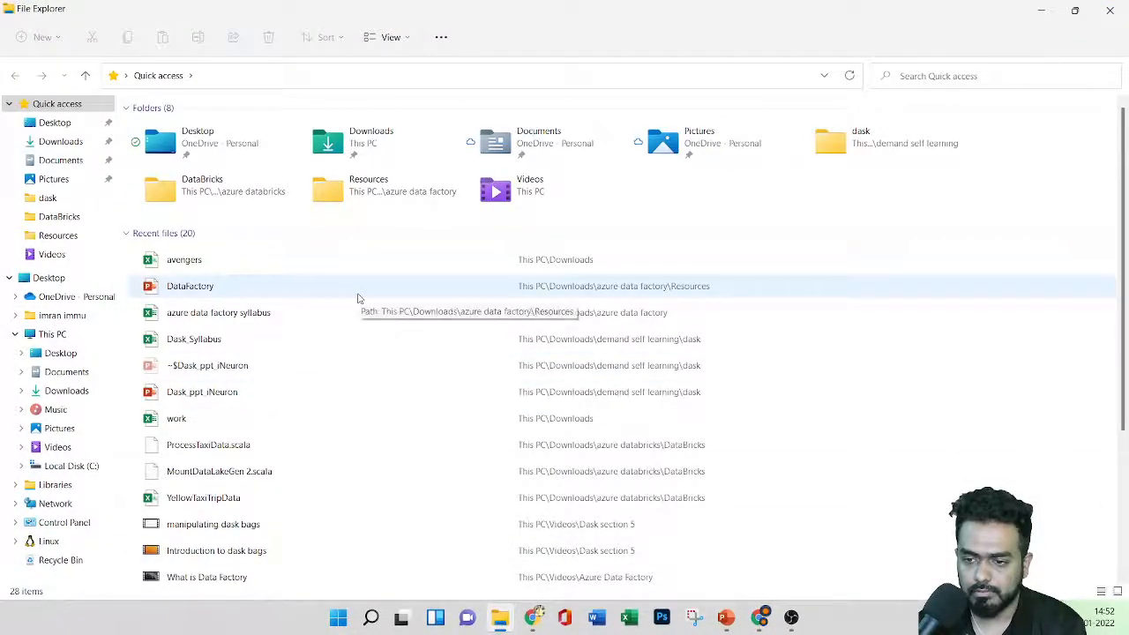
click(61, 142)
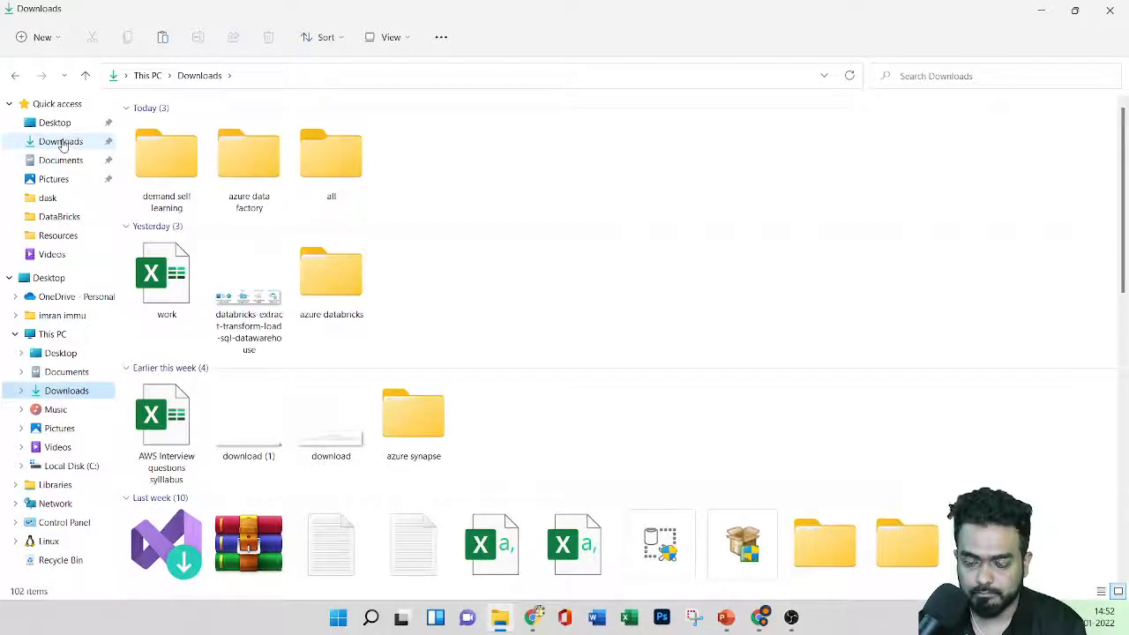
double_click(253, 174)
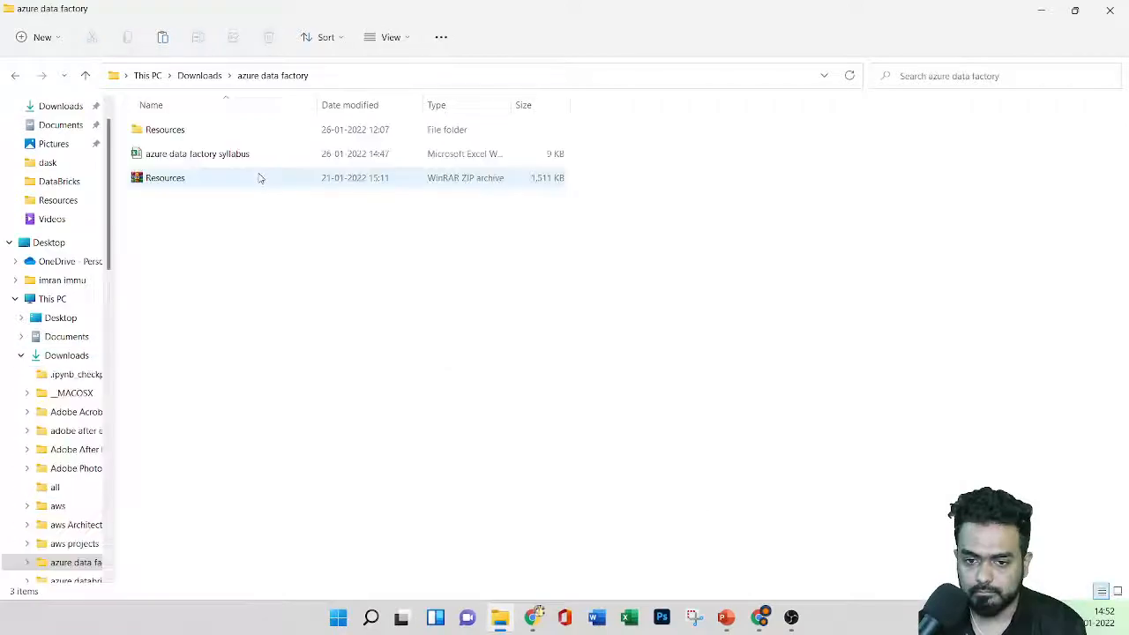
double_click(269, 137)
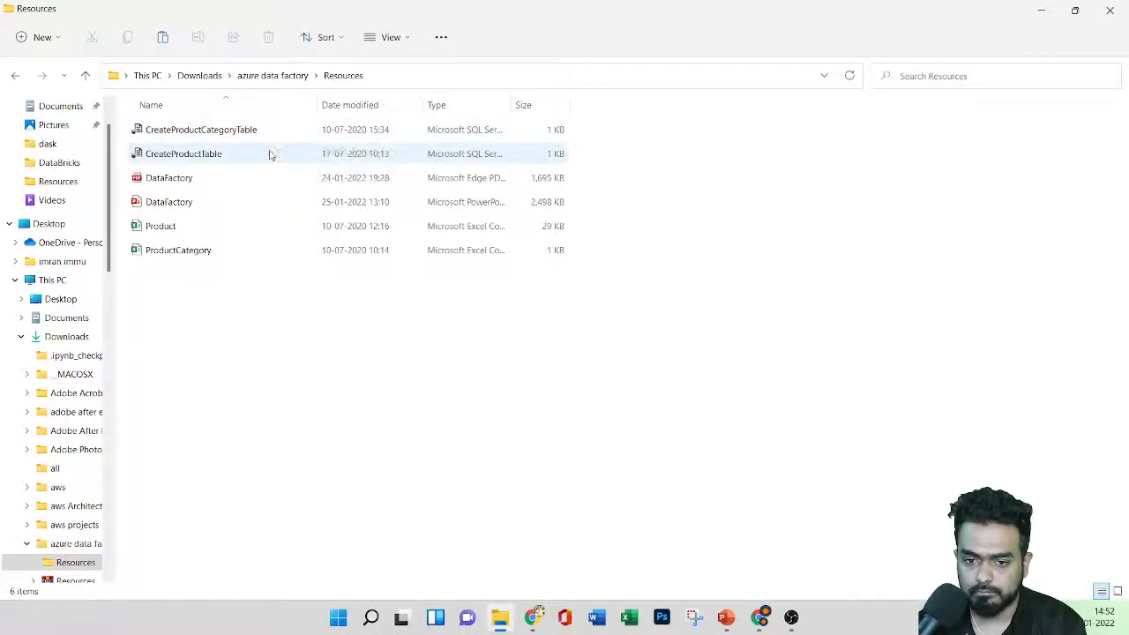
double_click(287, 134)
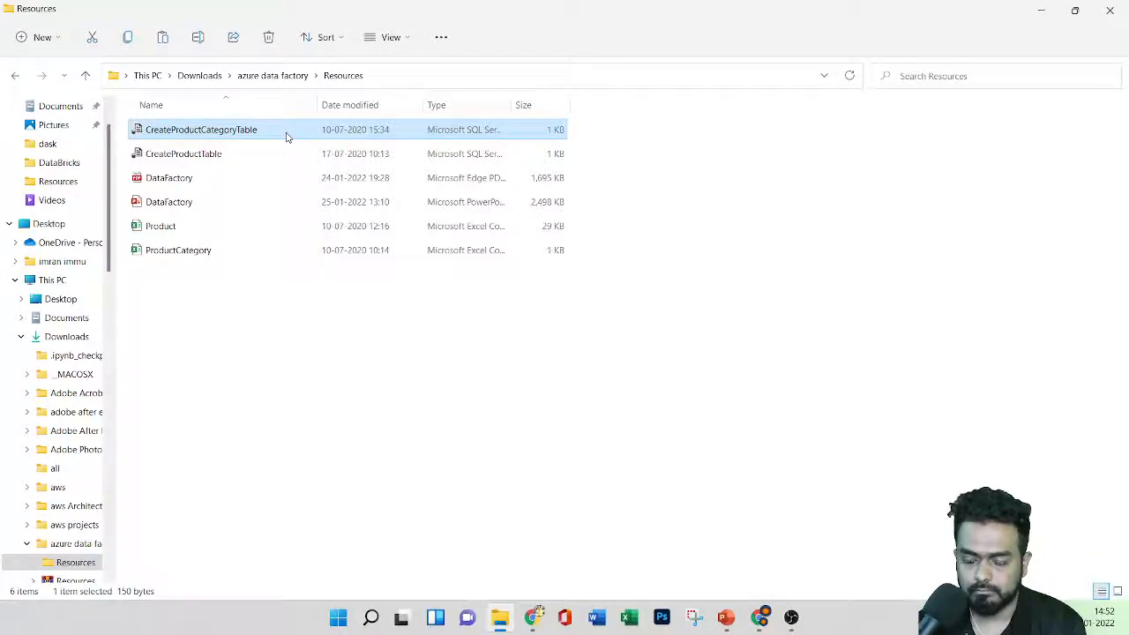
Step: Also open the CreateProductCategoryTable script in WordPad
right_click(292, 134)
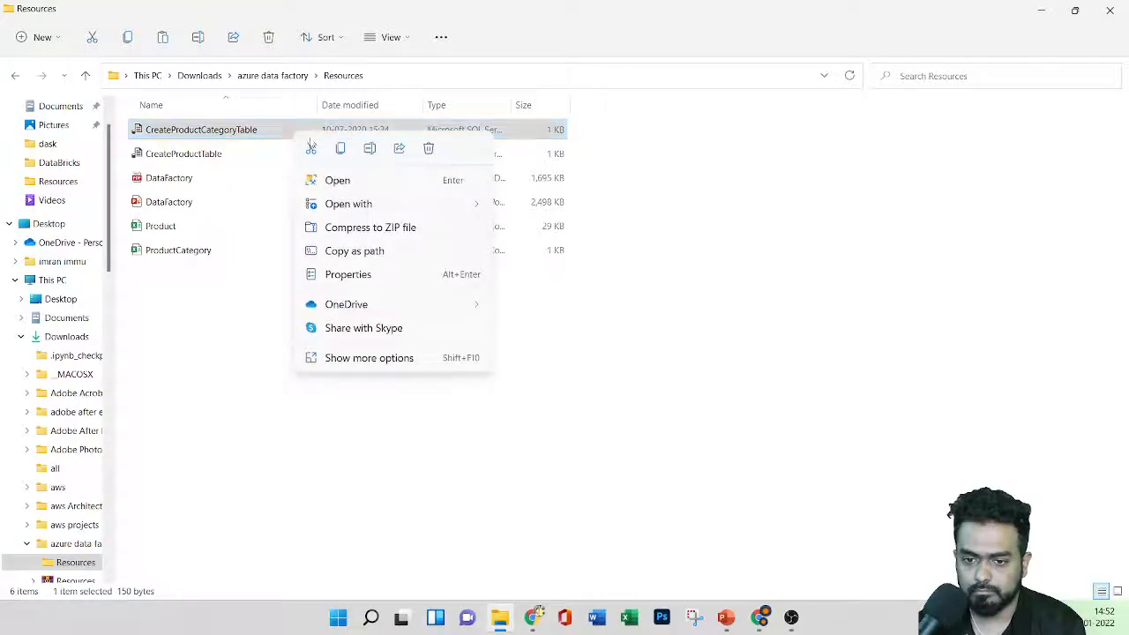
mouse_move(428, 209)
click(583, 253)
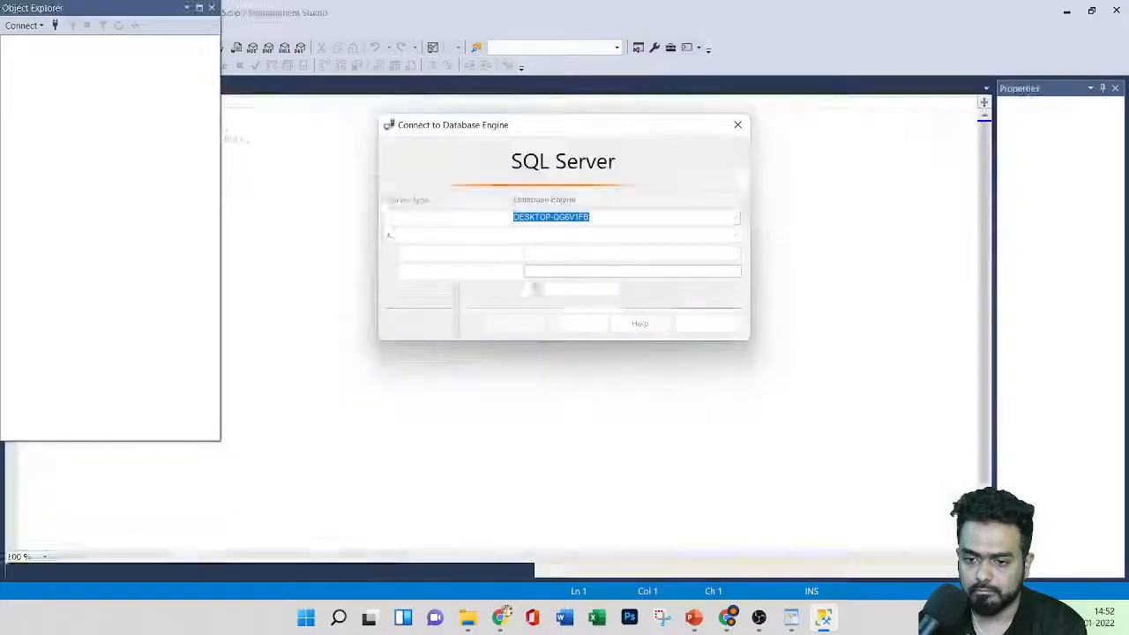
Step: Cancel the SQL Server Management Studio connection dialog without connecting to a server
click(738, 124)
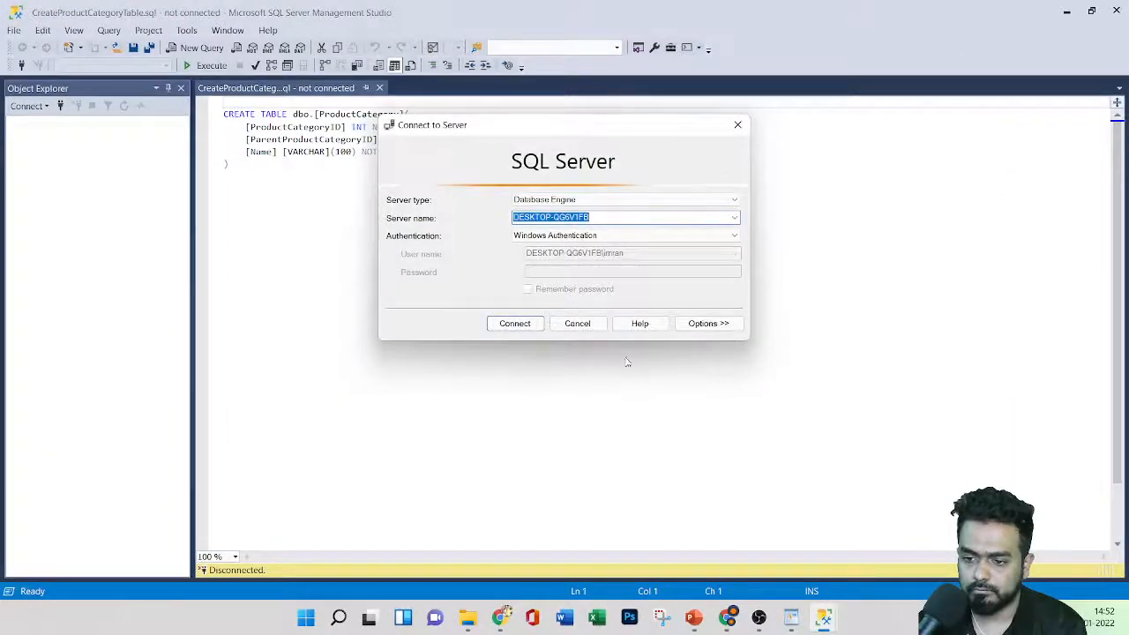
click(589, 326)
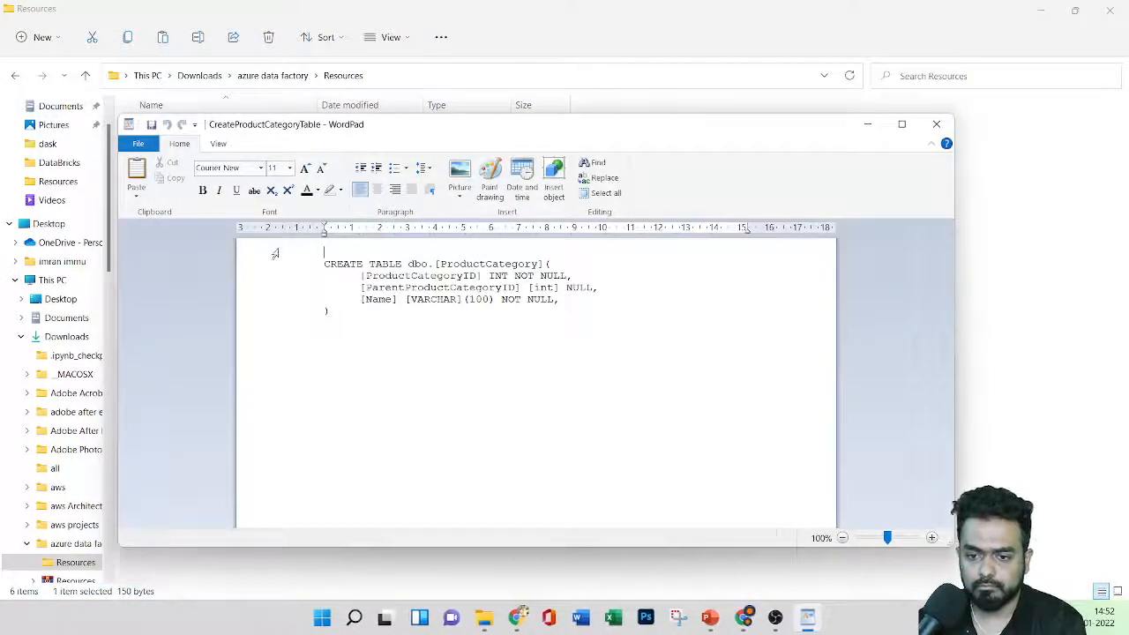
Step: Open CreateProductTable.sql in WordPad using Open with from File Explorer
click(868, 124)
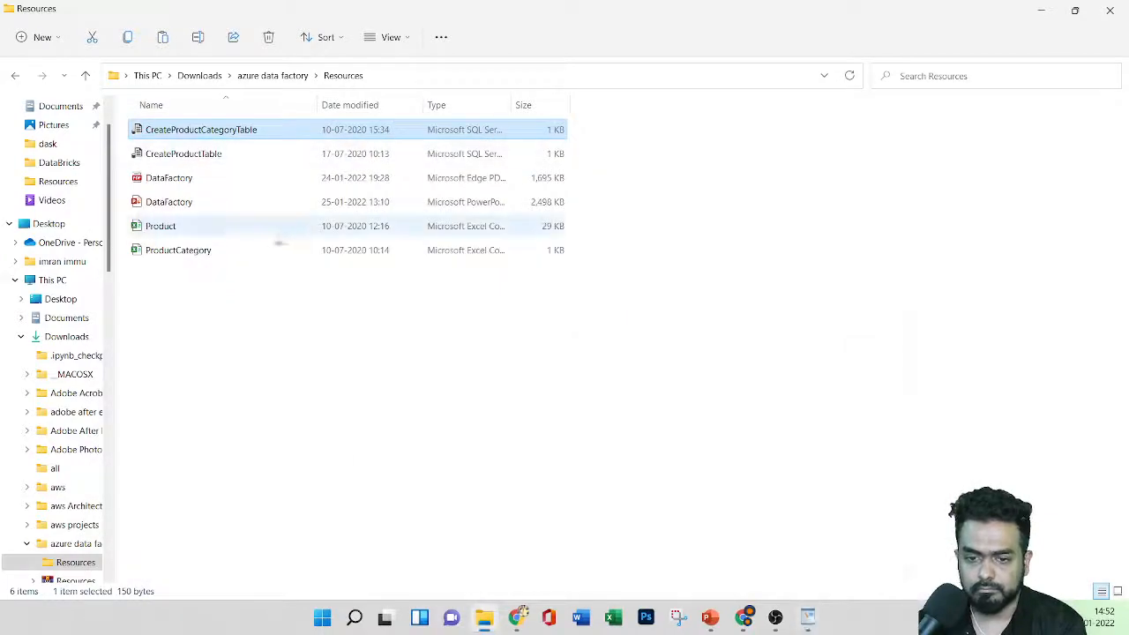
right_click(249, 156)
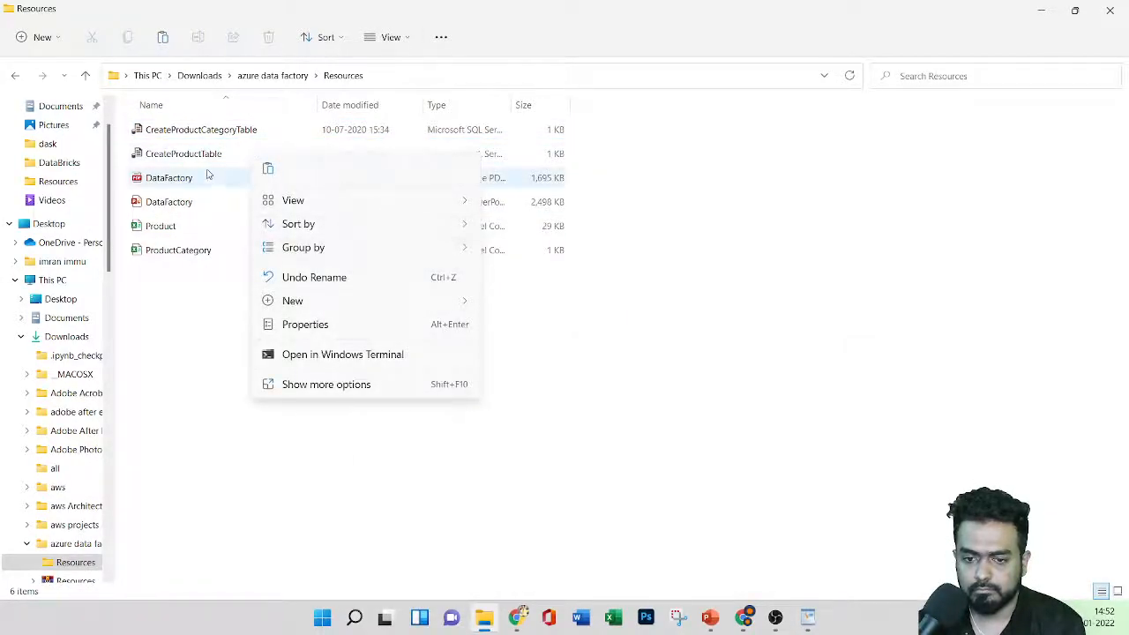
right_click(237, 155)
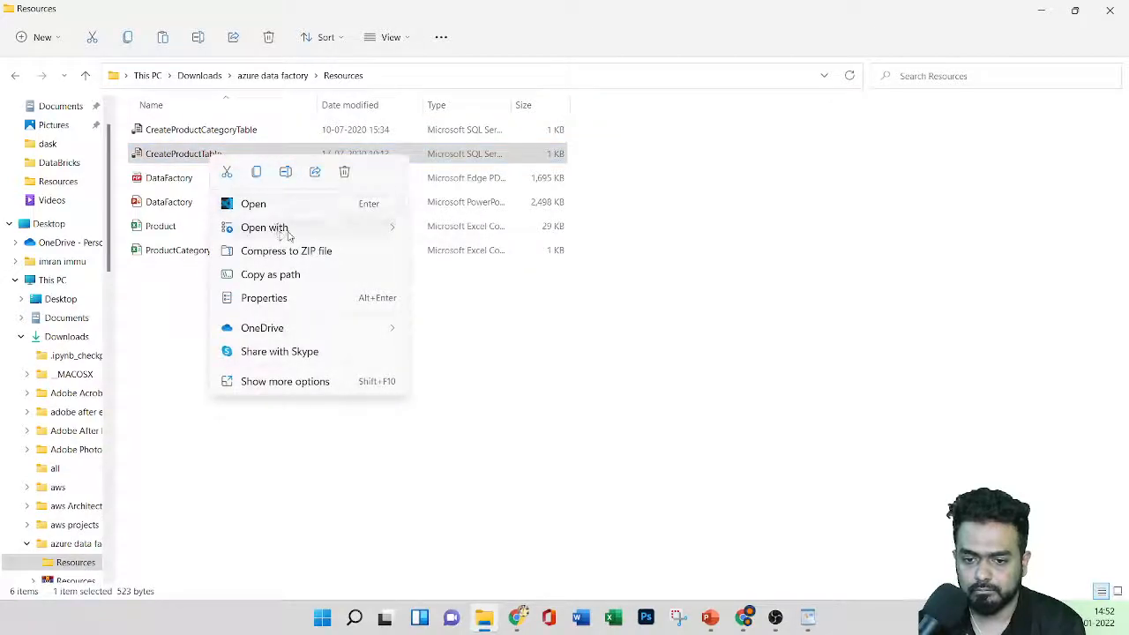
mouse_move(277, 227)
click(480, 273)
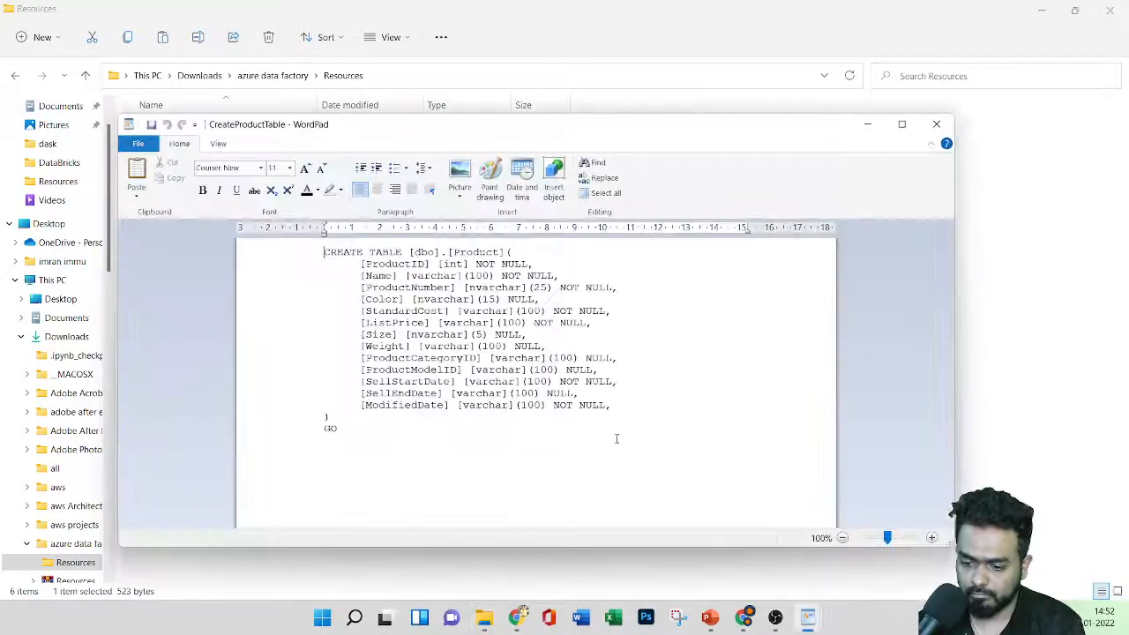
Step: Add container ineuroncon280 with Blob public access to ineuronstorage280, then open it
click(747, 617)
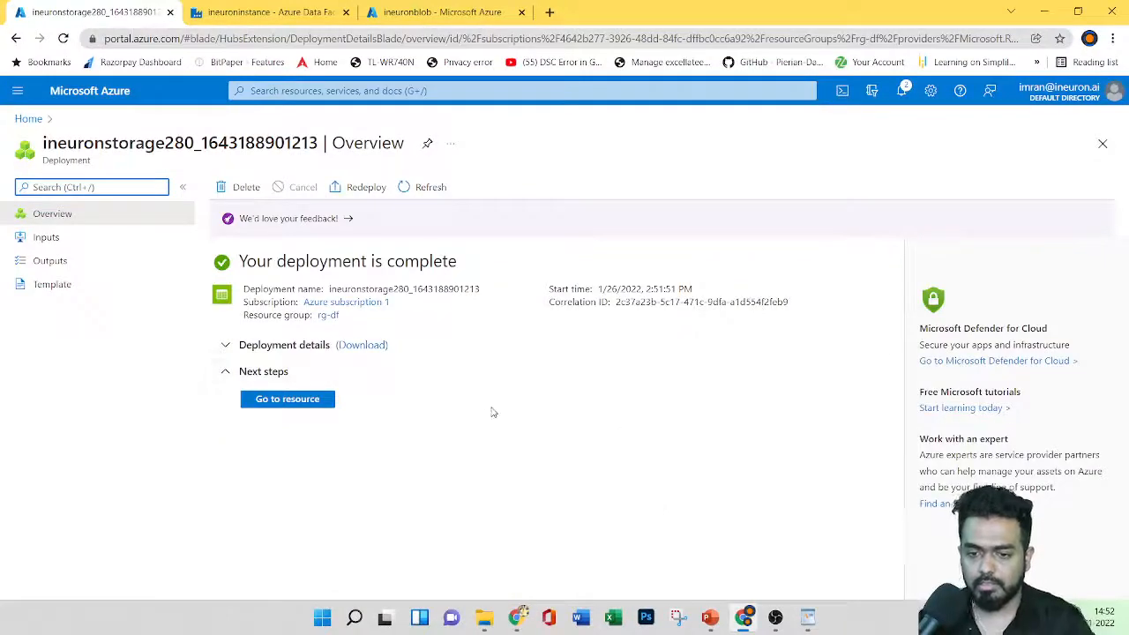
click(286, 400)
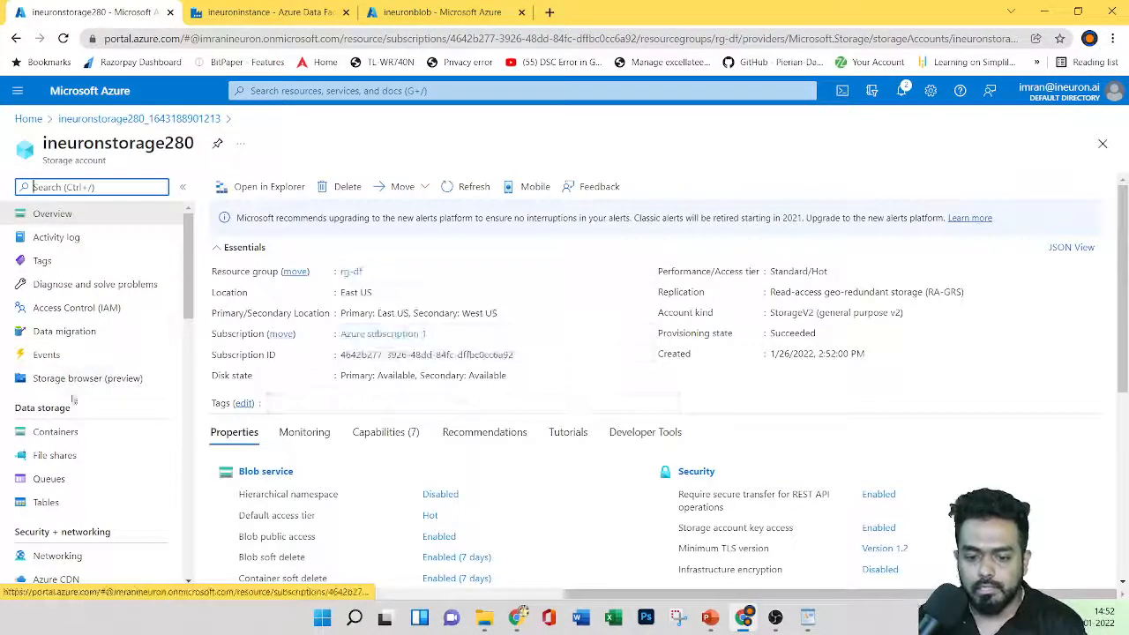
click(71, 431)
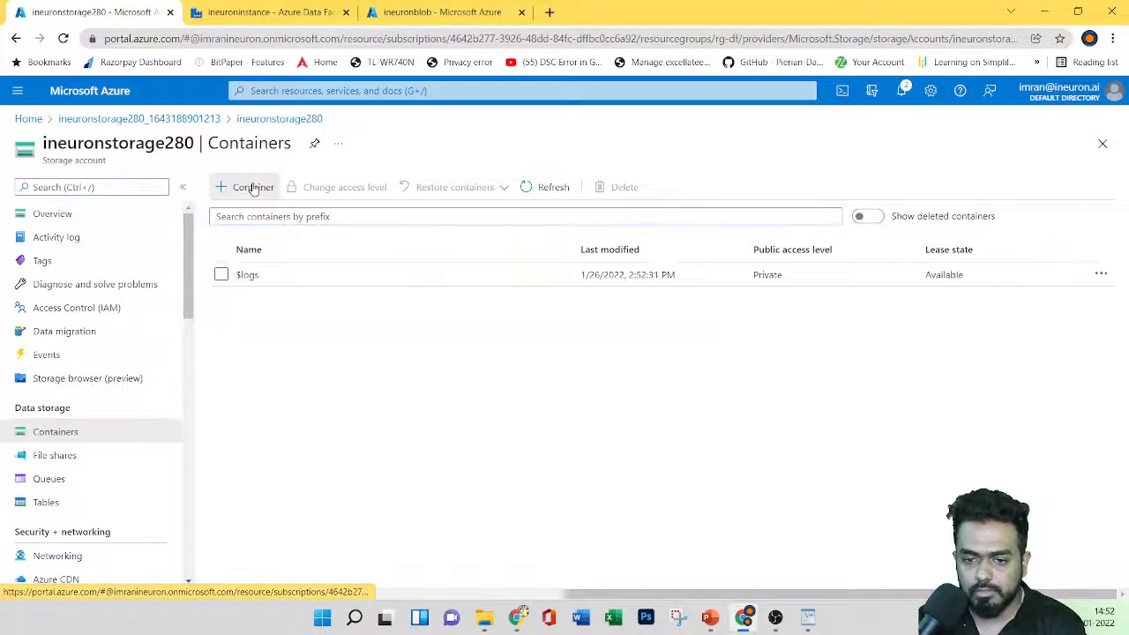
click(253, 189)
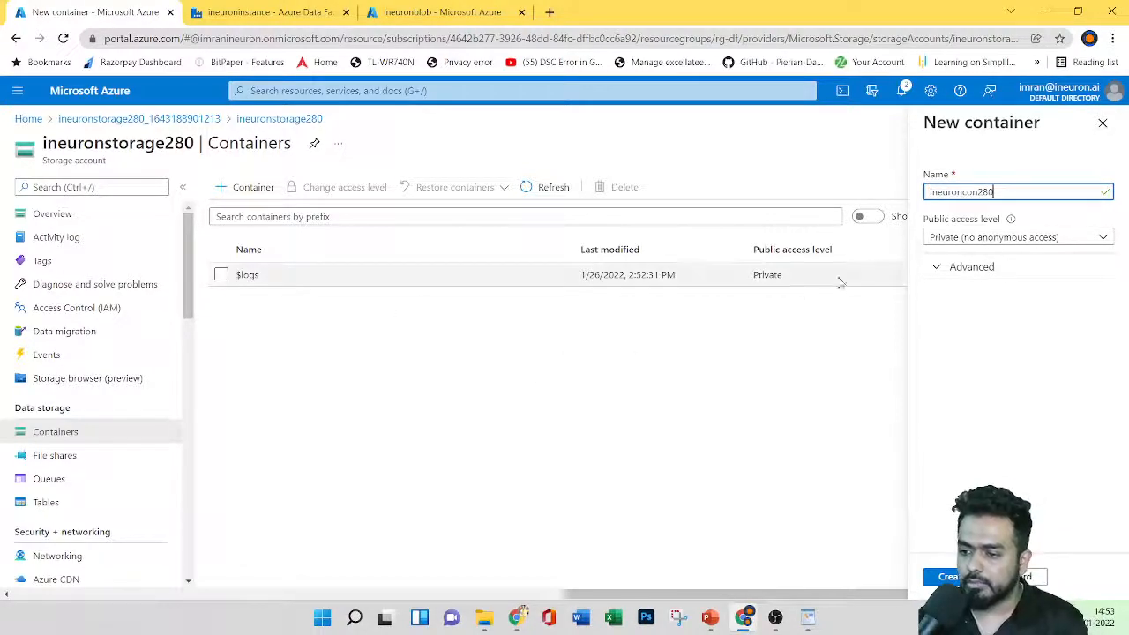
click(960, 238)
click(918, 283)
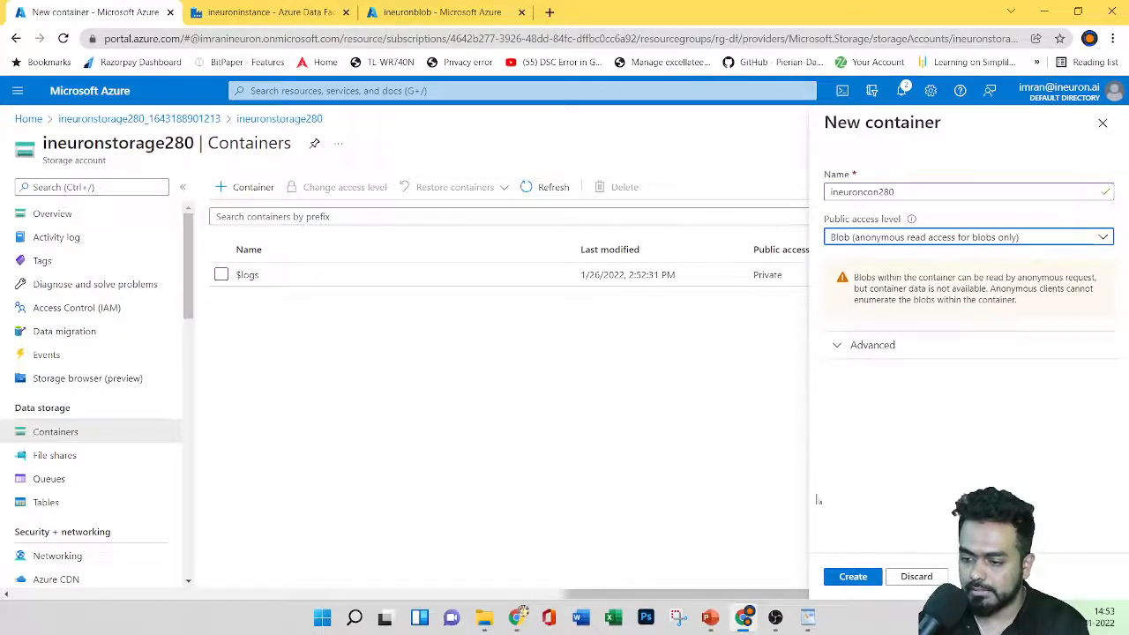
click(853, 577)
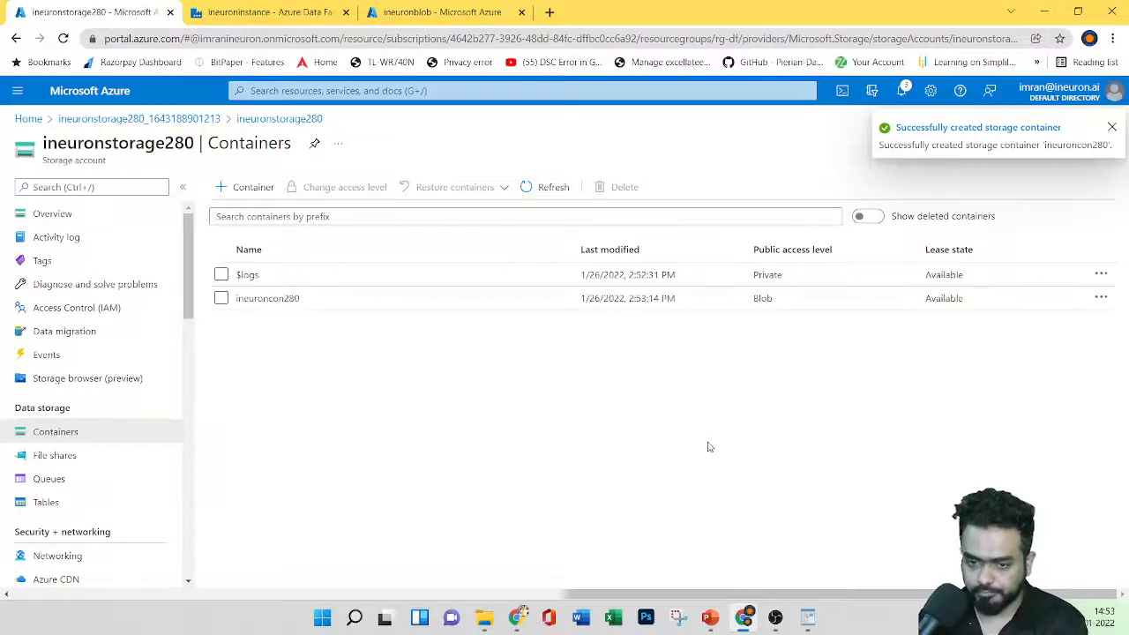
click(259, 300)
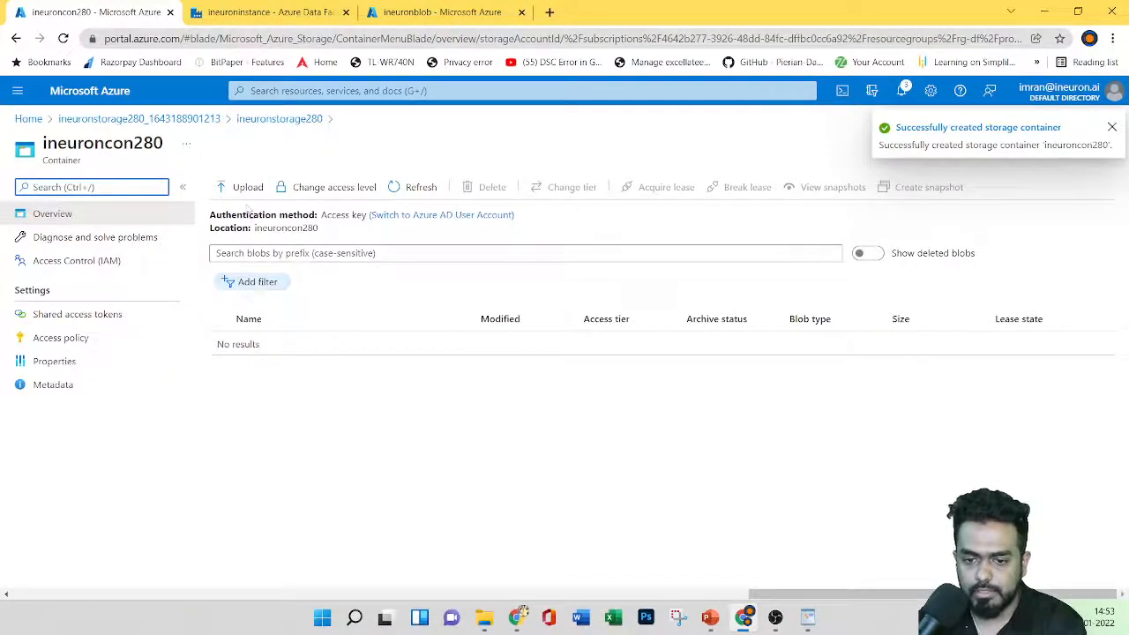
Step: Select Product.csv and ProductCategory.csv from azure data factory > Resources for upload
click(240, 189)
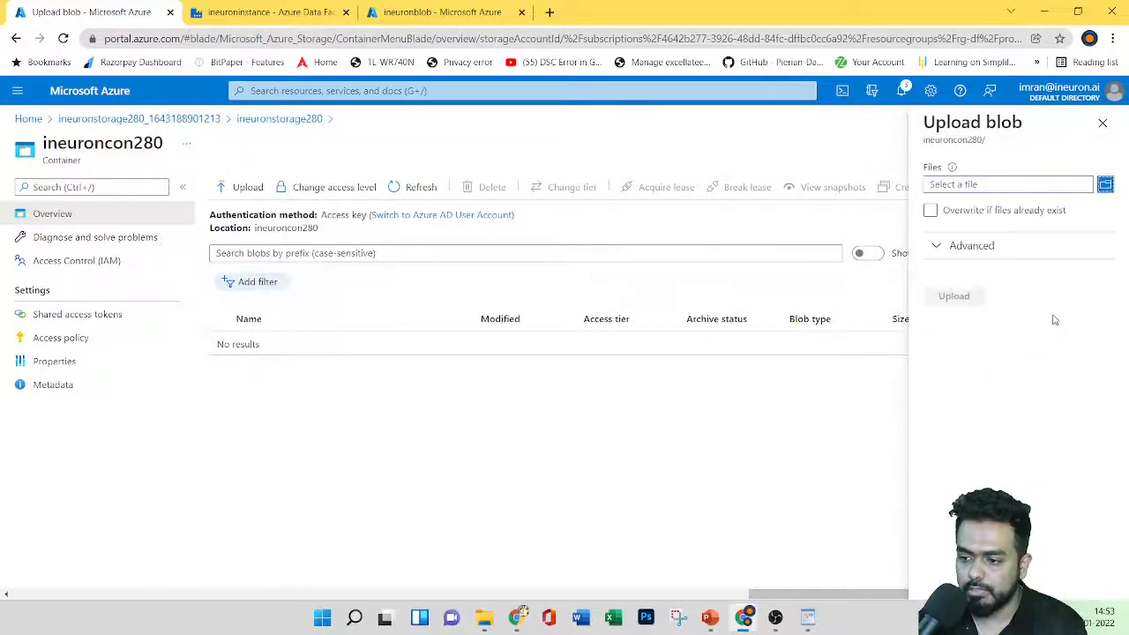
click(1105, 187)
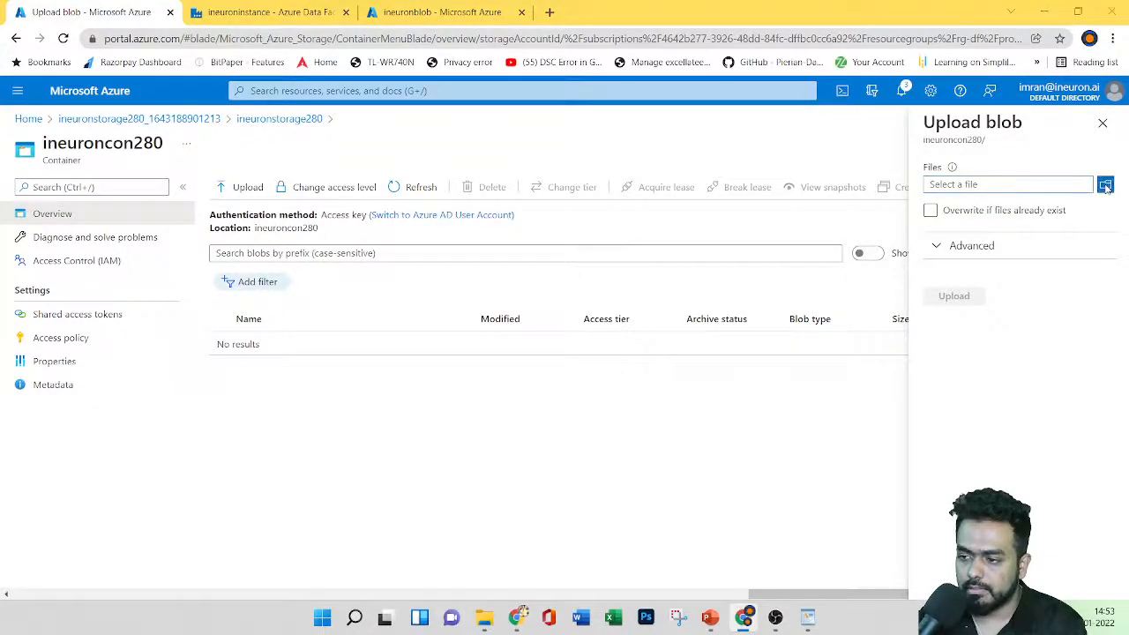
double_click(176, 252)
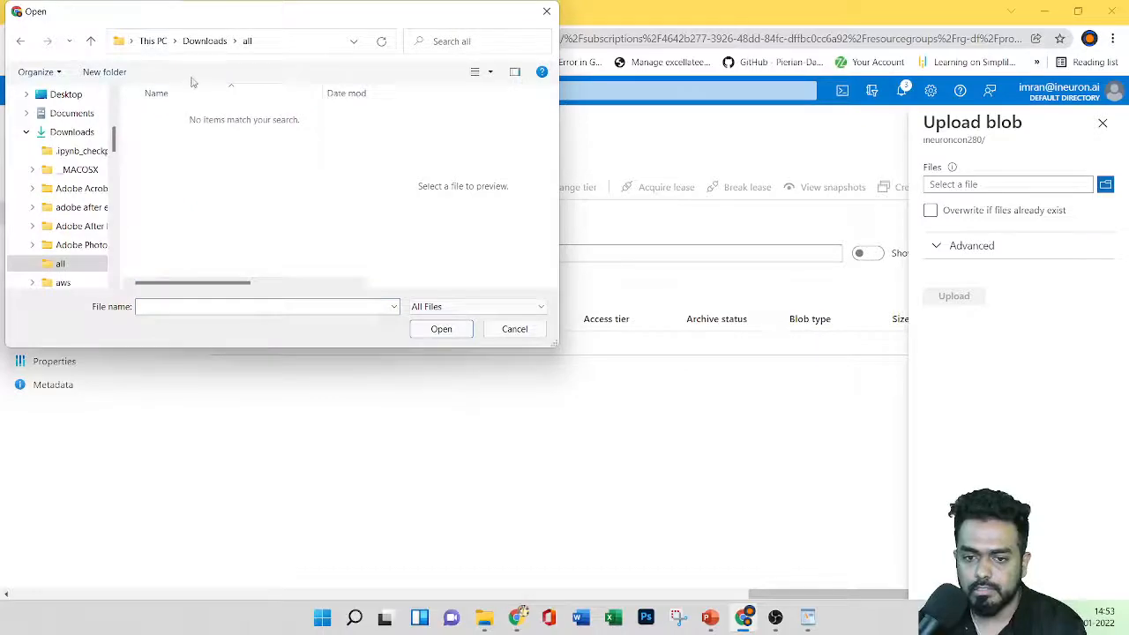
click(203, 40)
double_click(287, 161)
double_click(234, 122)
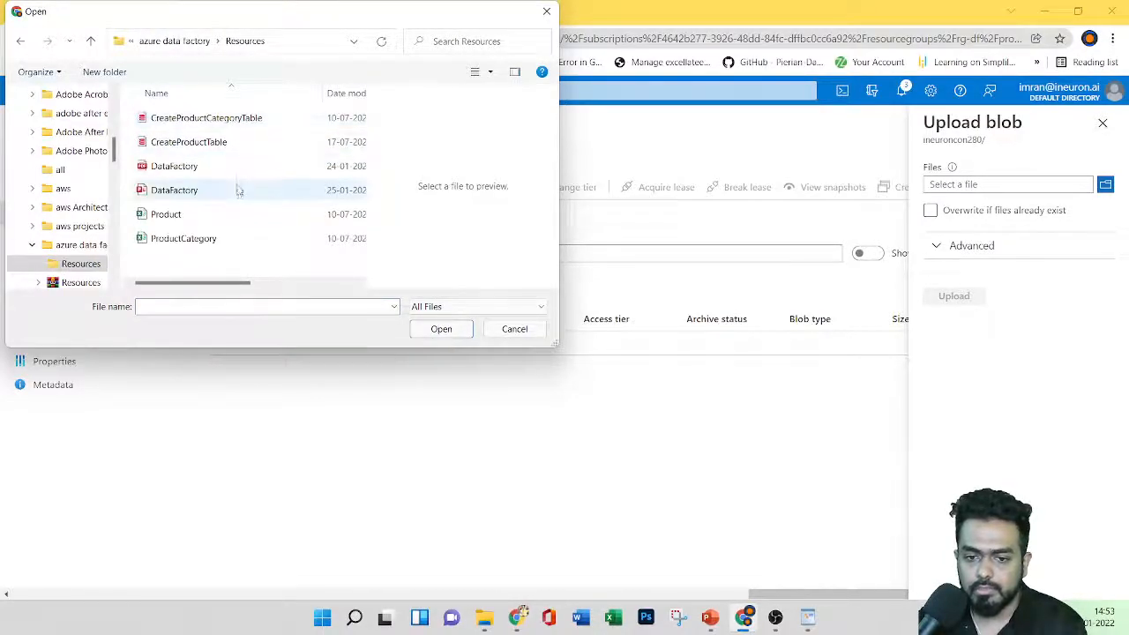
click(232, 214)
ctrl+click(233, 238)
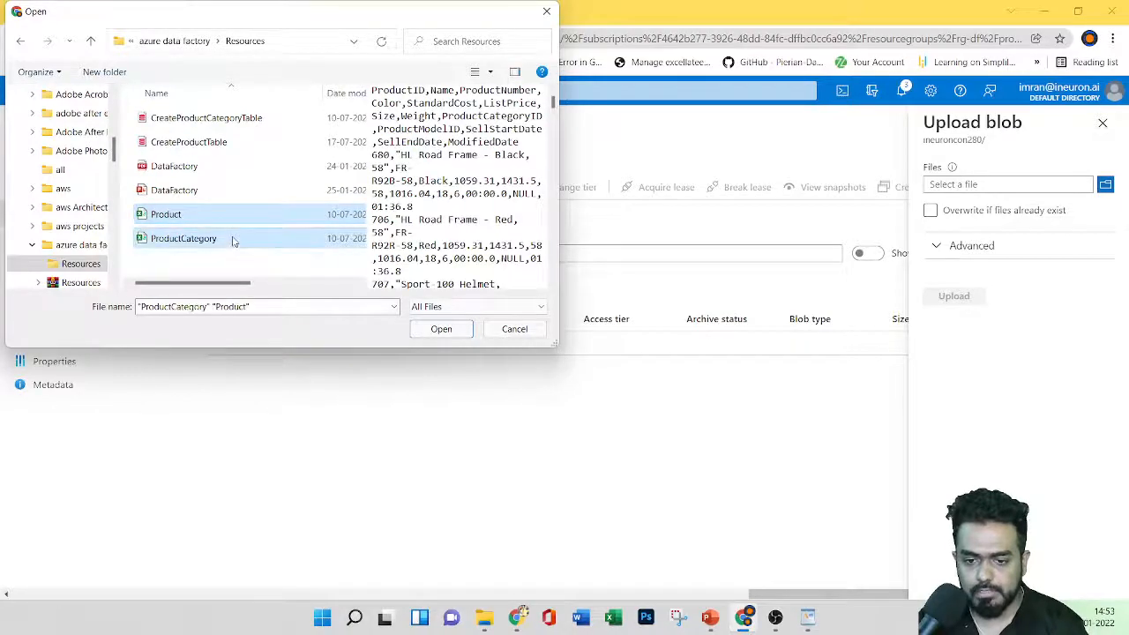
click(441, 329)
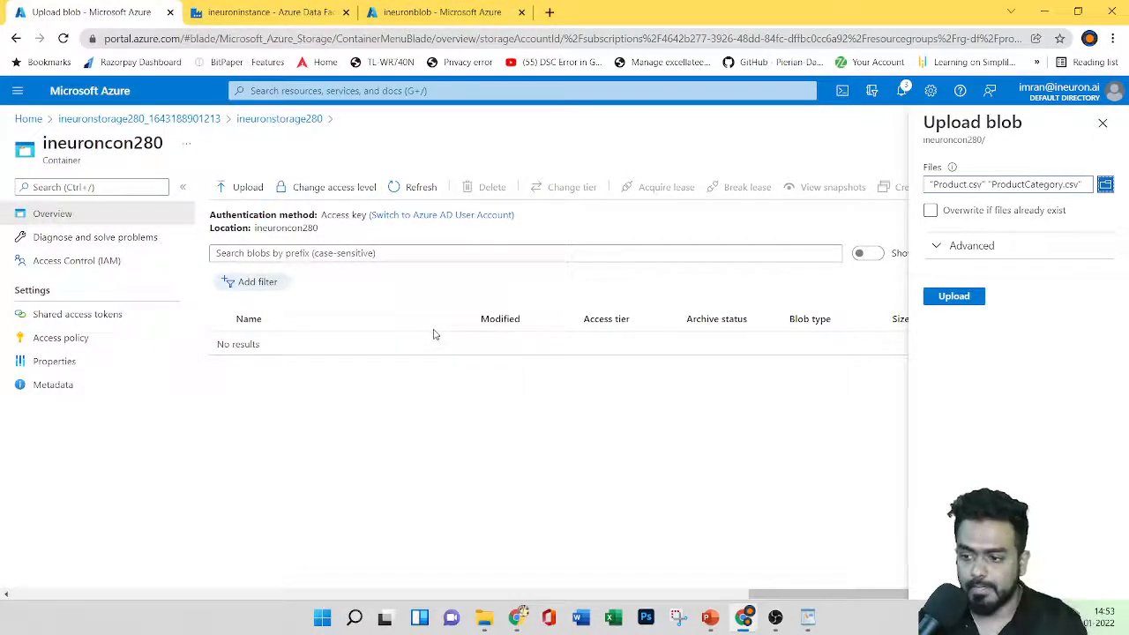
Step: Upload both CSV files, then dismiss the notices and close the upload panel
click(952, 297)
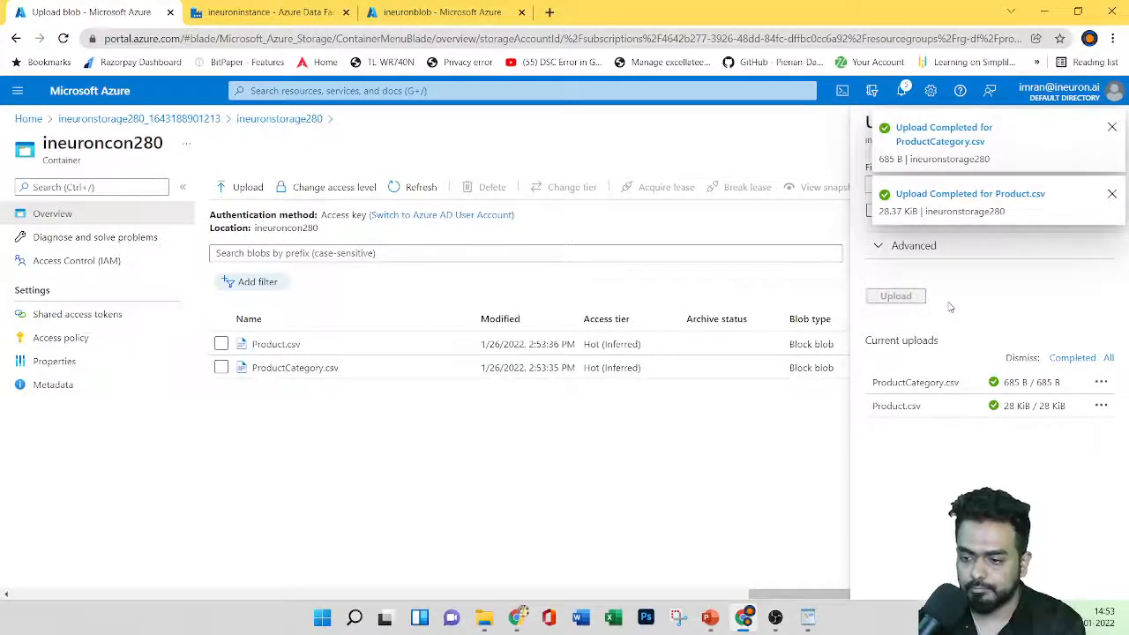
click(1112, 193)
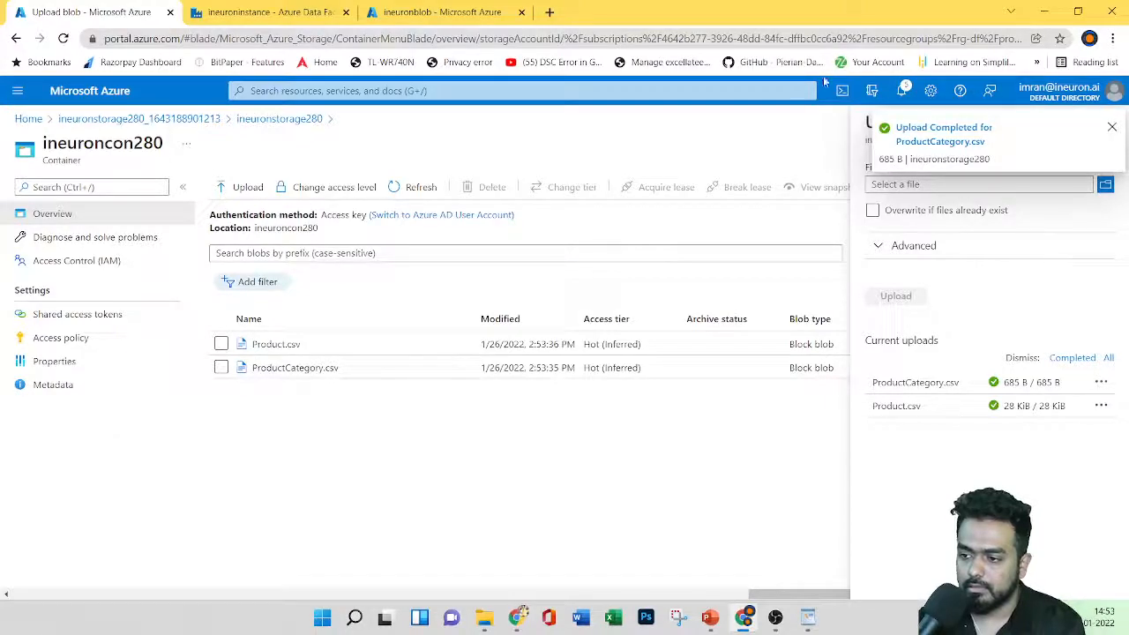
click(1113, 130)
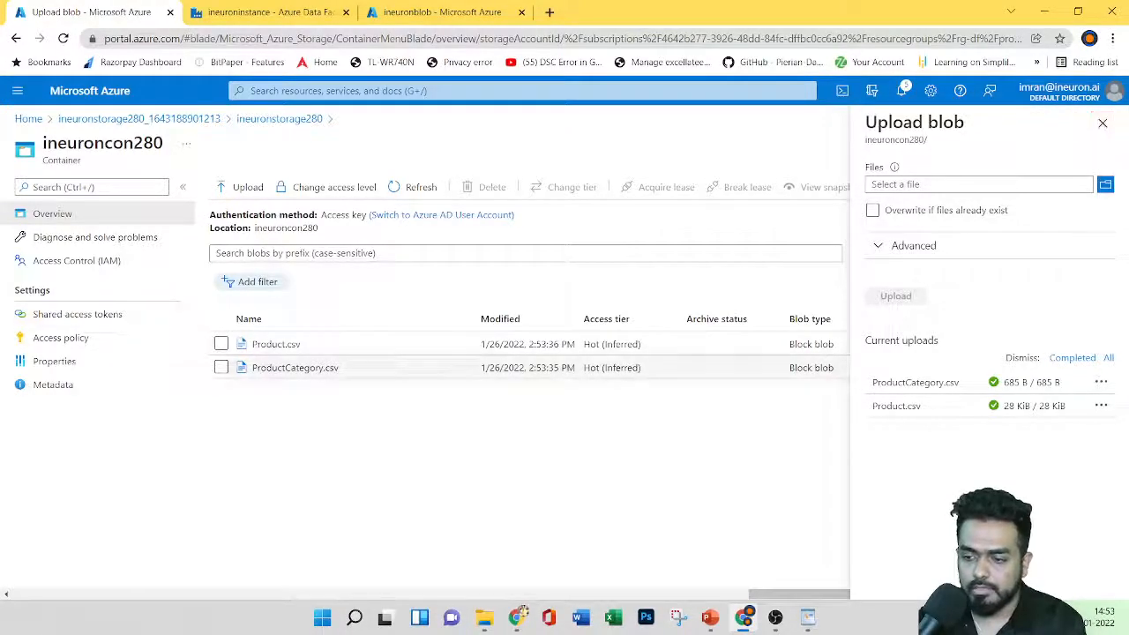
click(1102, 123)
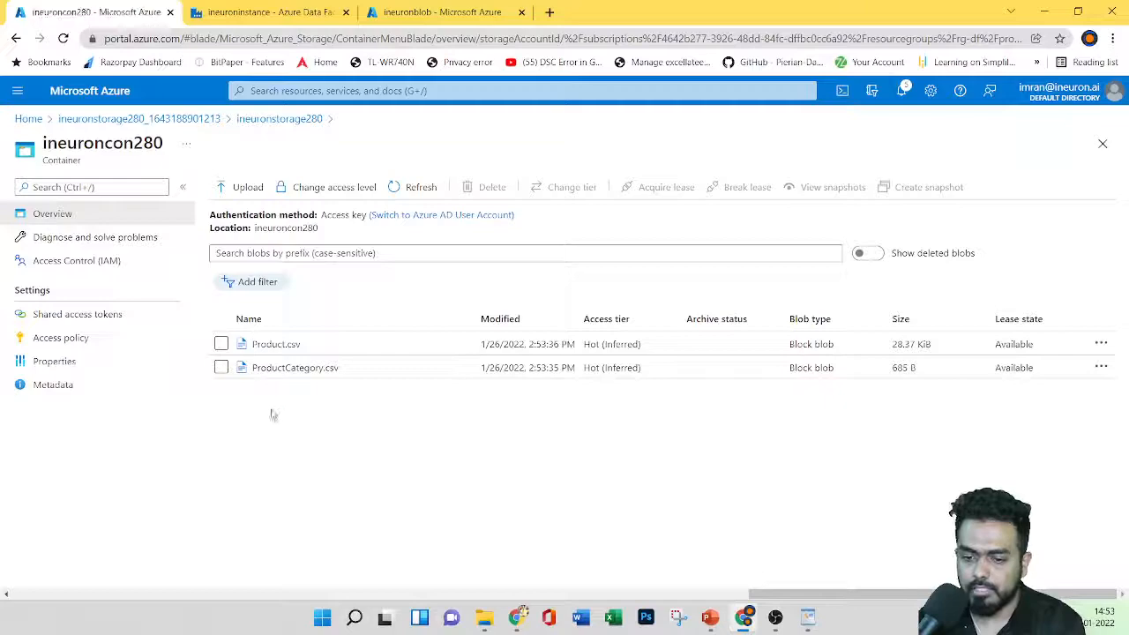
Step: Inspect Product.csv's properties, snapshots and versions, then close its details
click(275, 344)
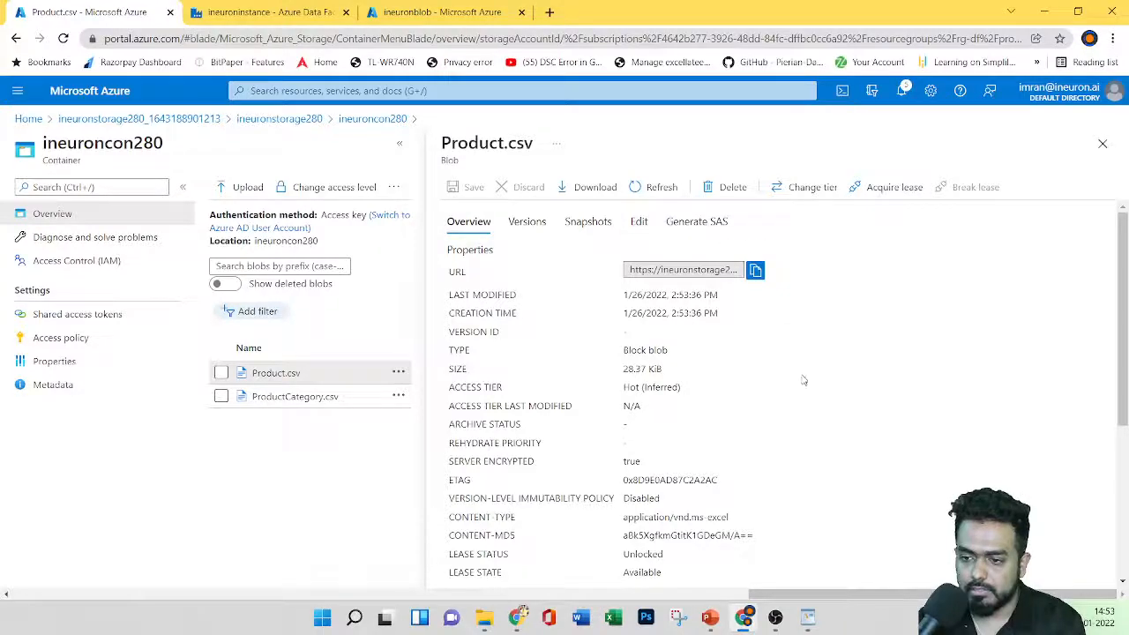
scroll(786, 350, down, 3)
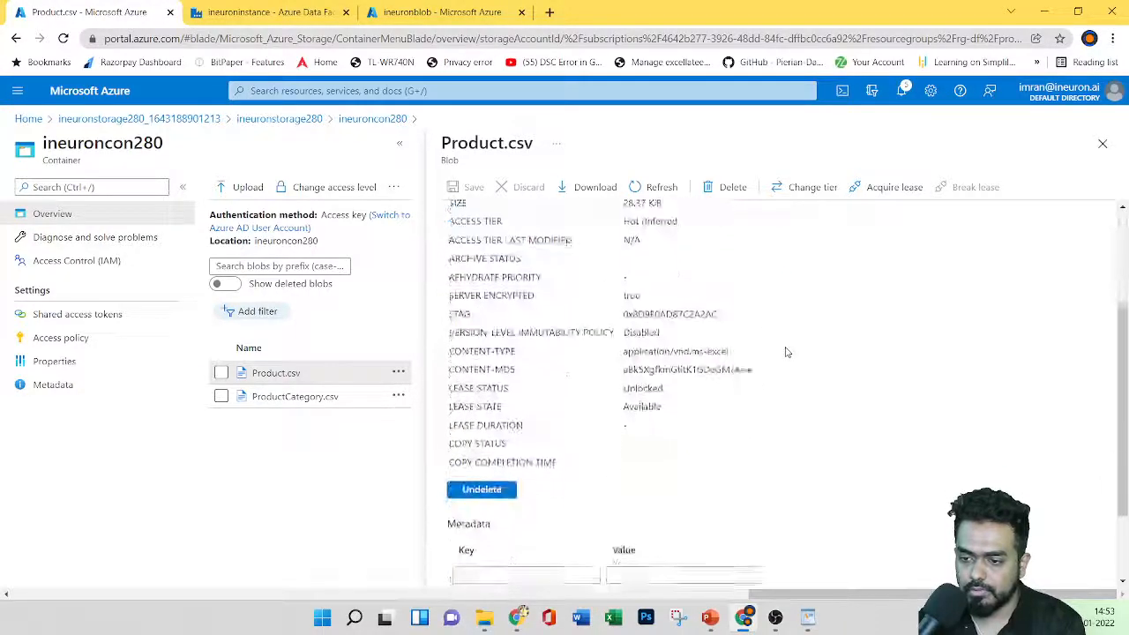
scroll(786, 352, up, 3)
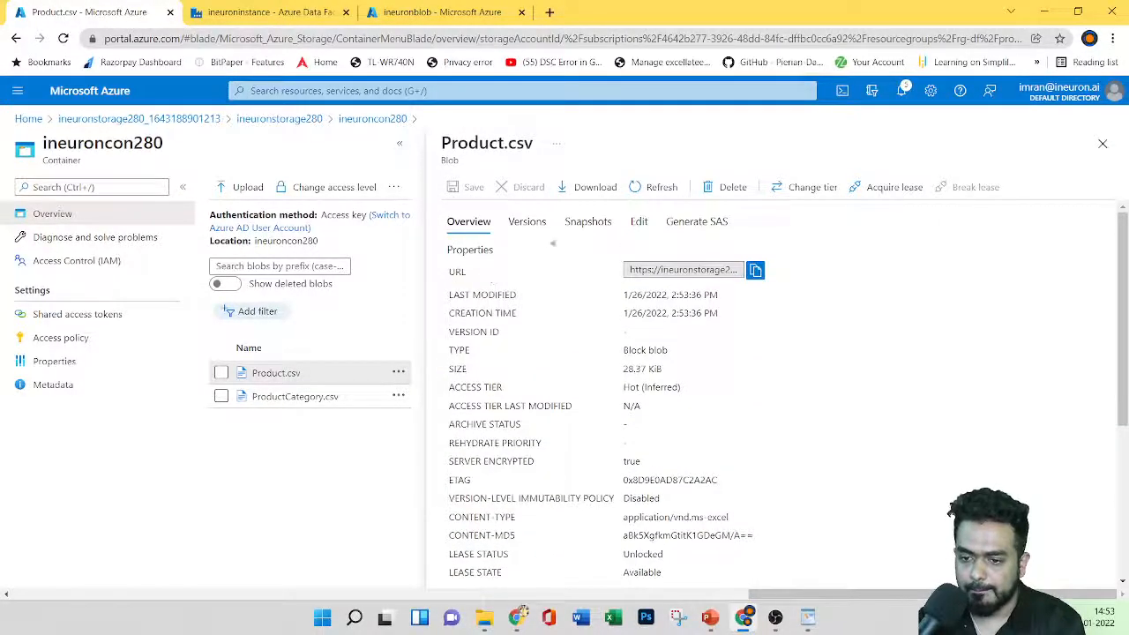
click(565, 224)
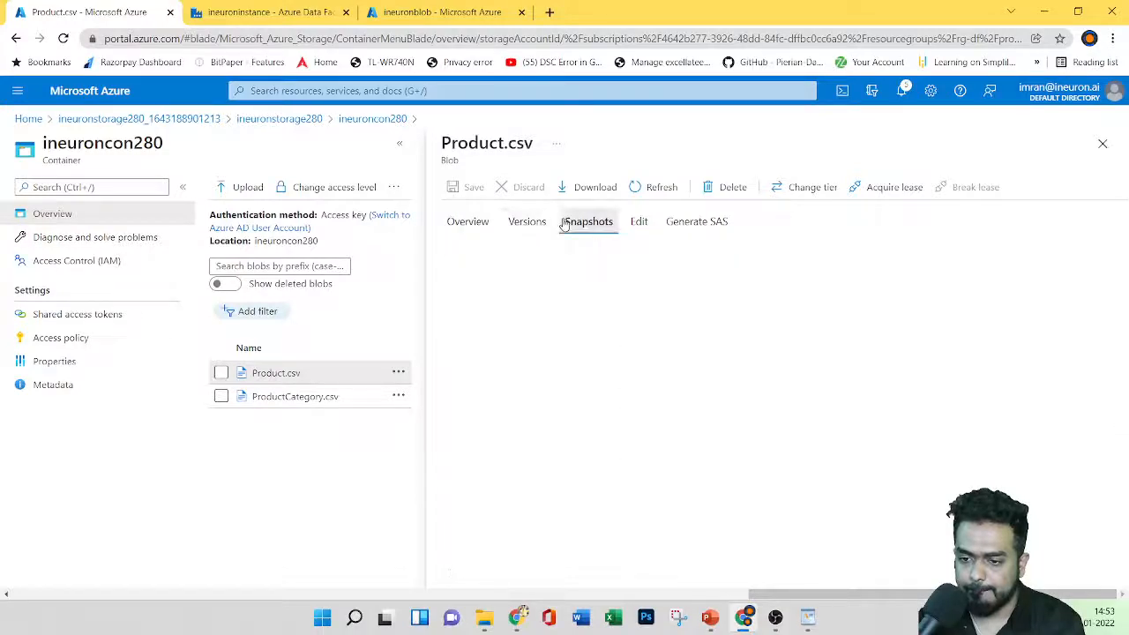
click(518, 228)
click(463, 229)
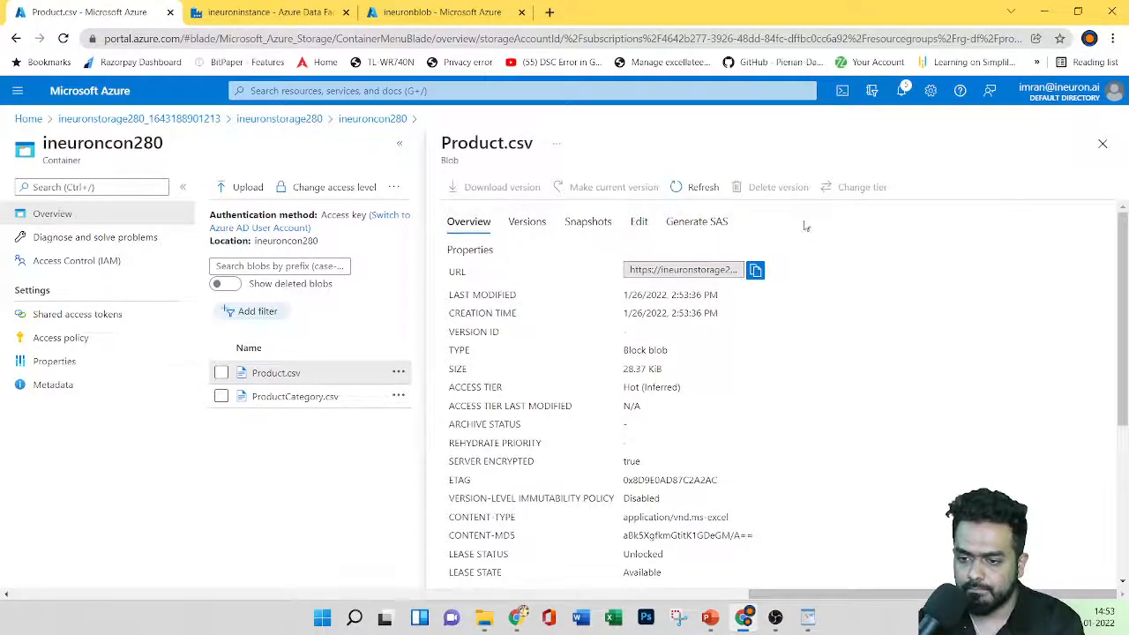
click(1103, 143)
Step: View Product.csv's row contents, then open ProductCategory.csv's details
click(1100, 344)
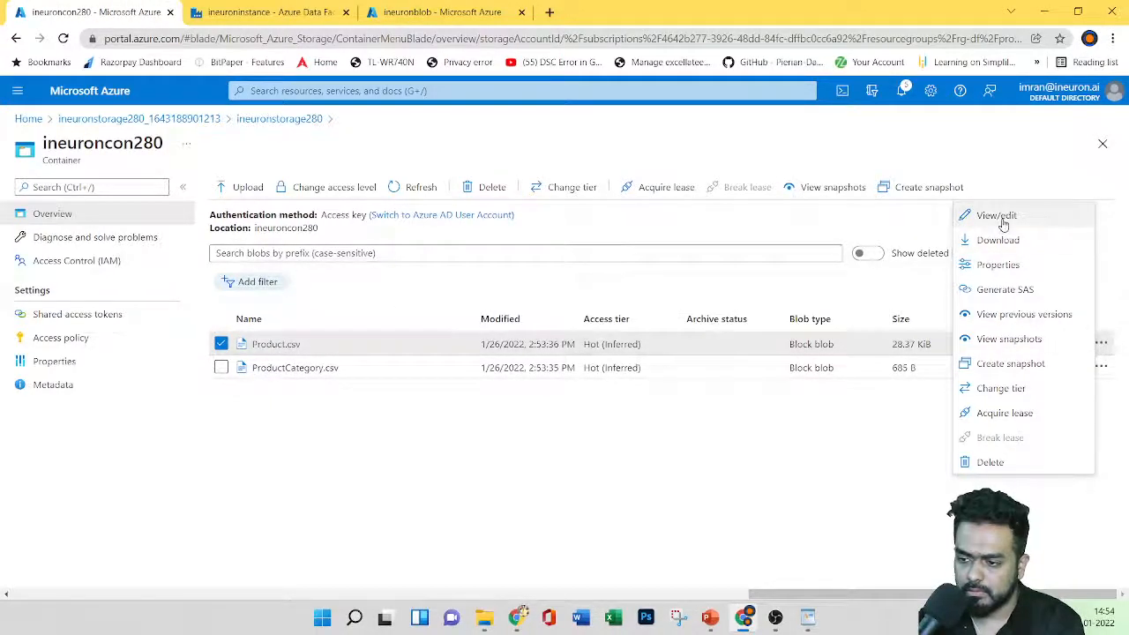
click(1003, 216)
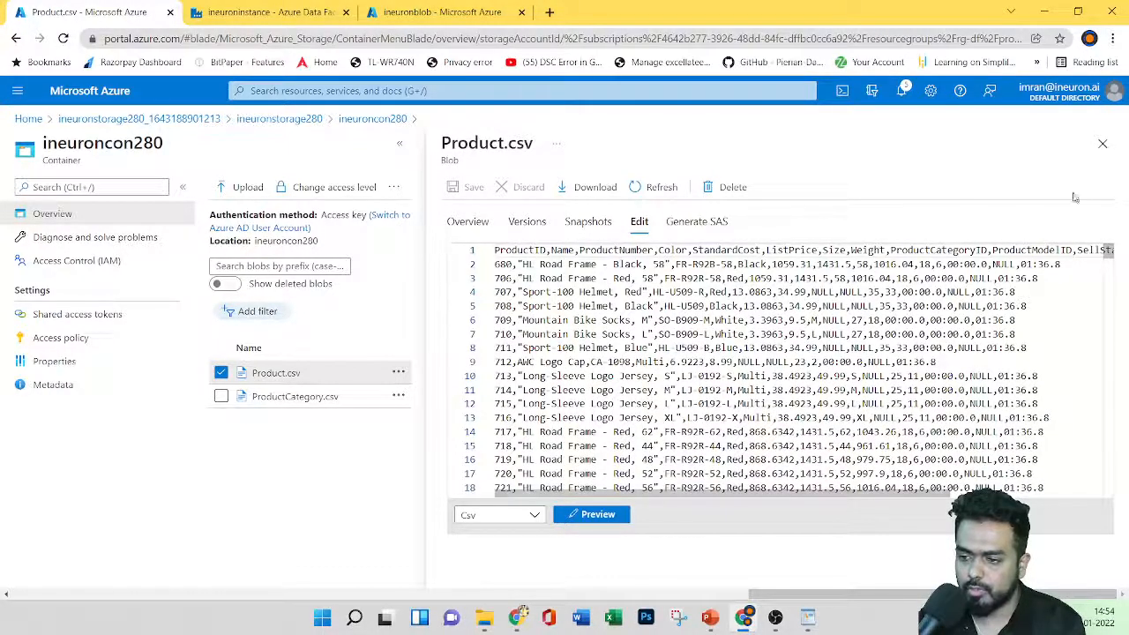
click(1102, 143)
click(290, 368)
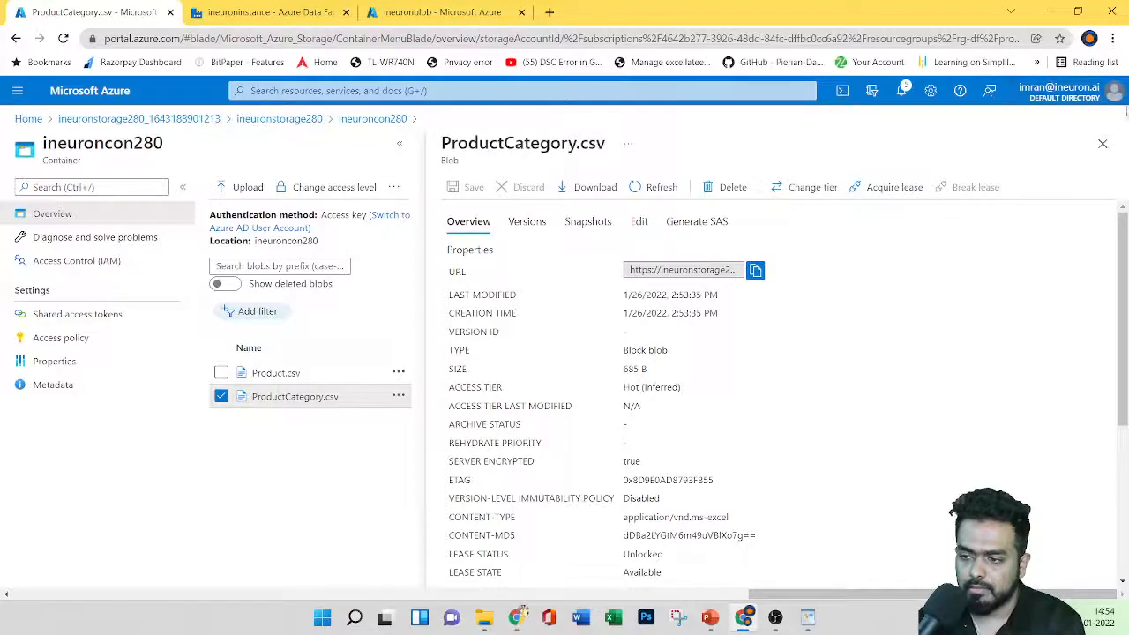
Step: Close ProductCategory.csv's details, view its rows with View/edit, then close the viewer
click(1102, 143)
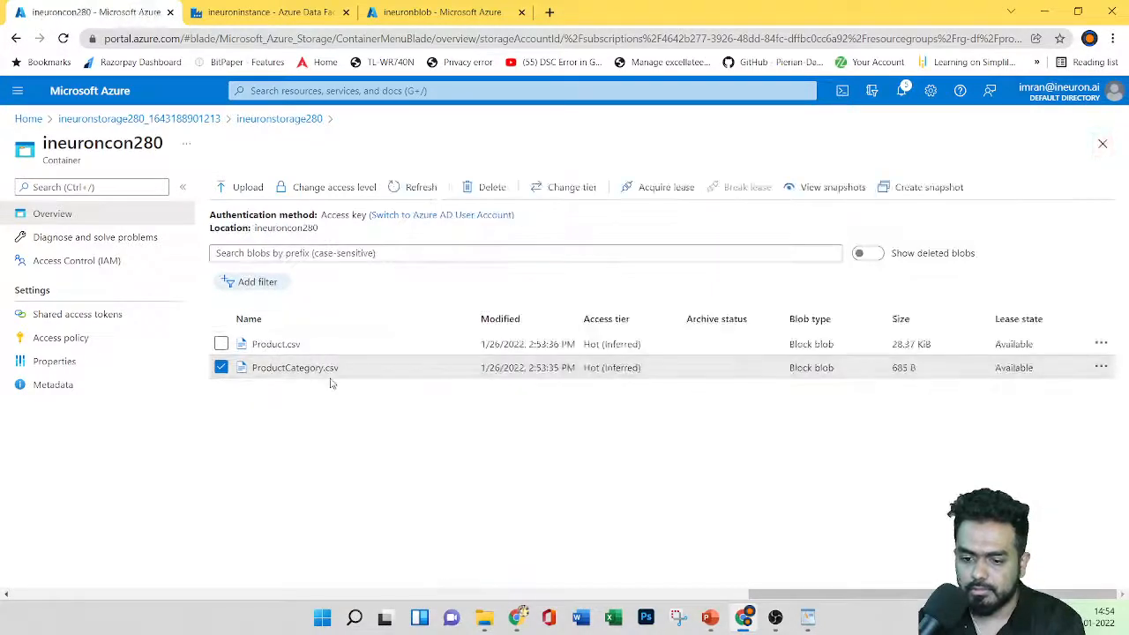
click(1100, 368)
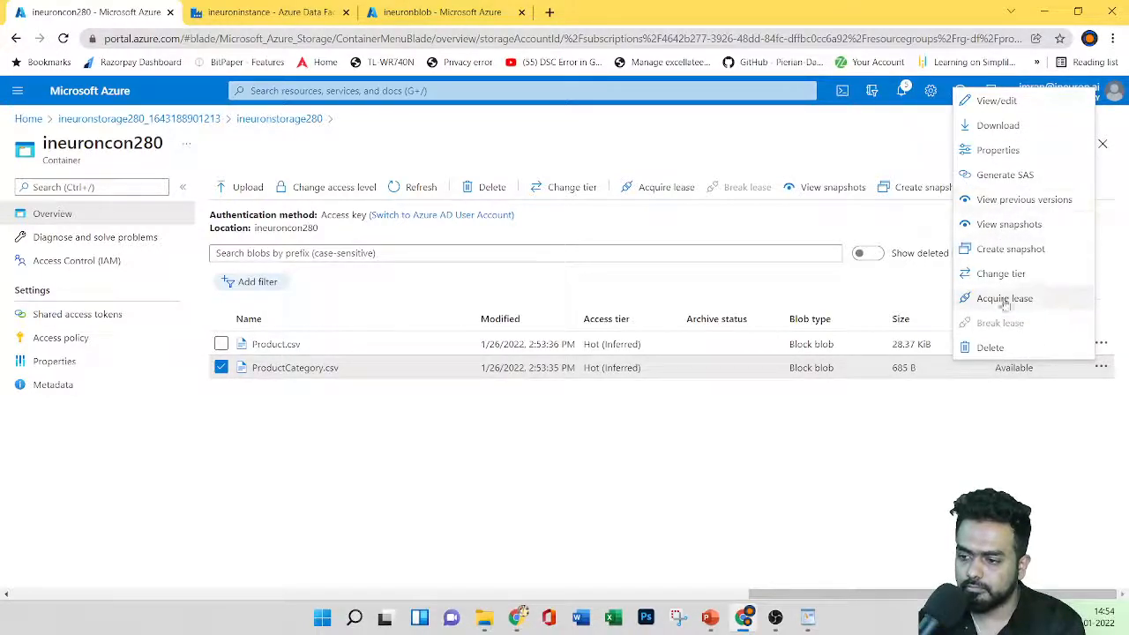
click(997, 102)
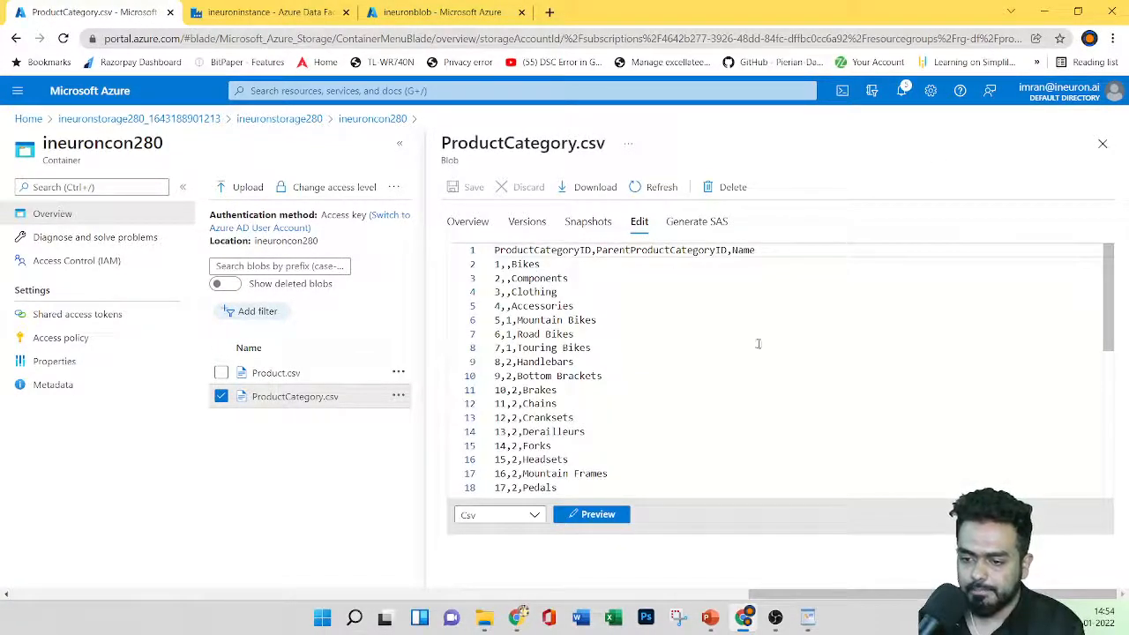
click(1103, 144)
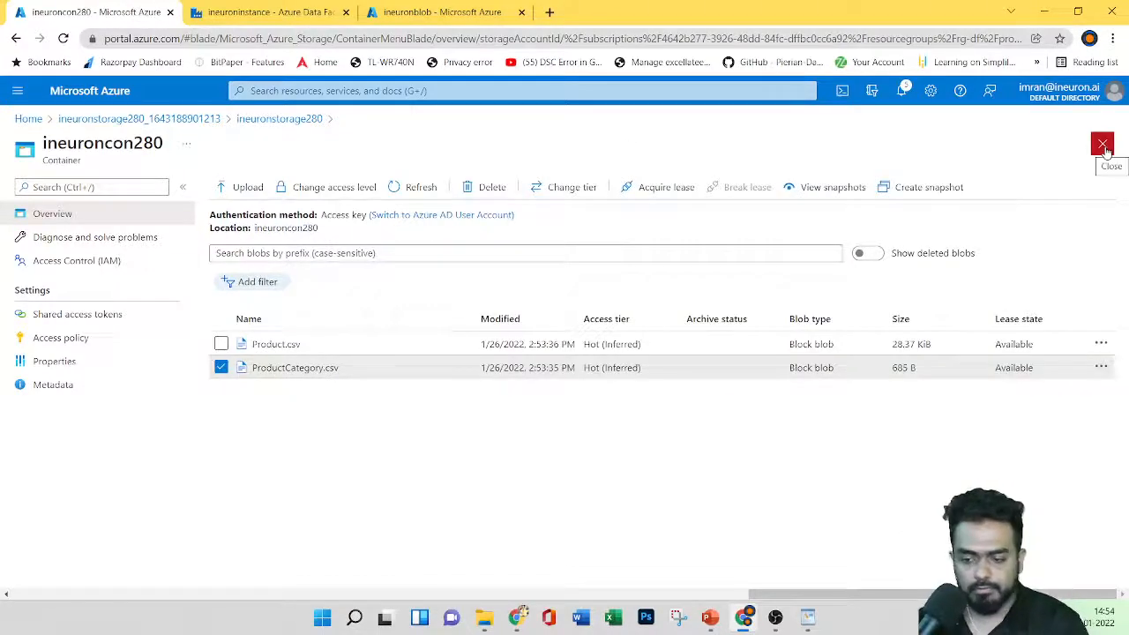
click(710, 618)
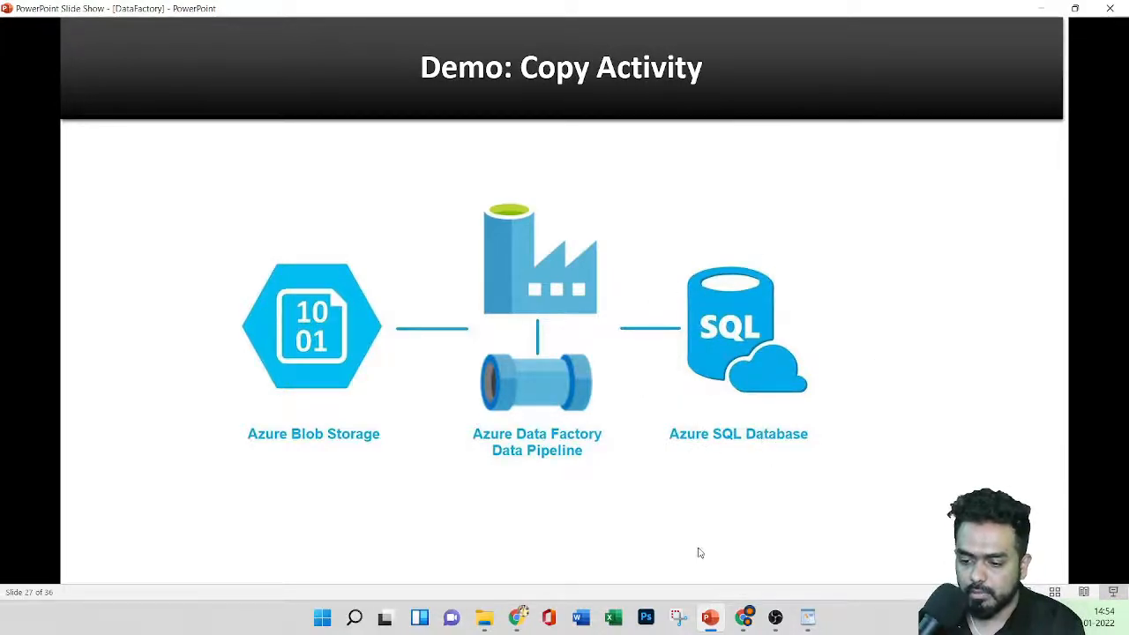
click(744, 617)
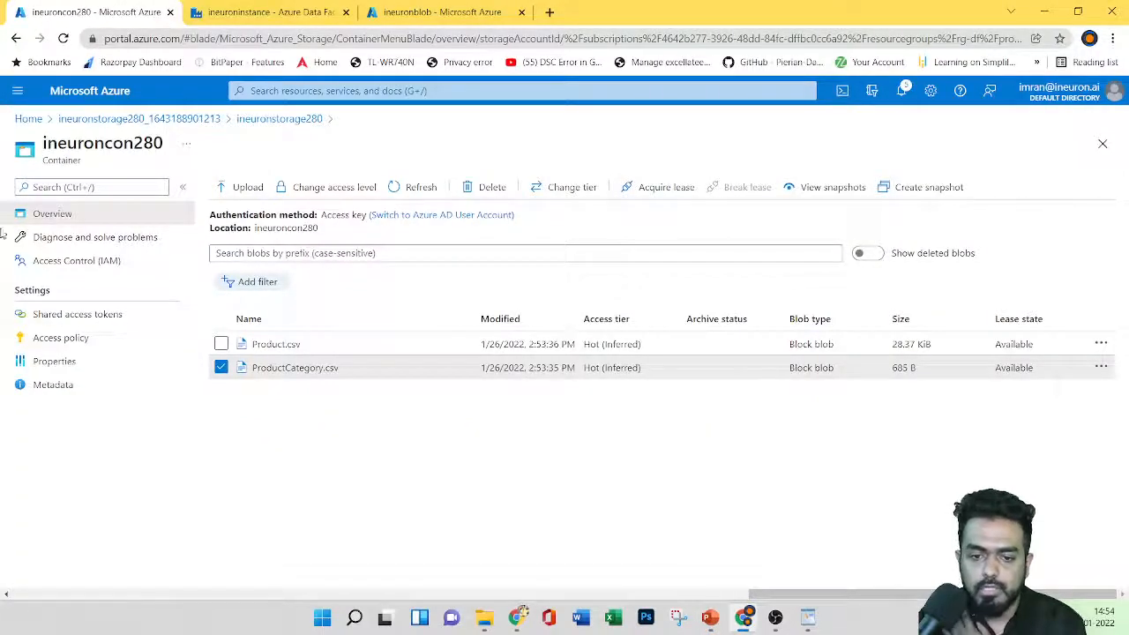
Step: Open the portal home in a new tab and go to the SQL databases list
right_click(92, 91)
click(106, 104)
click(244, 12)
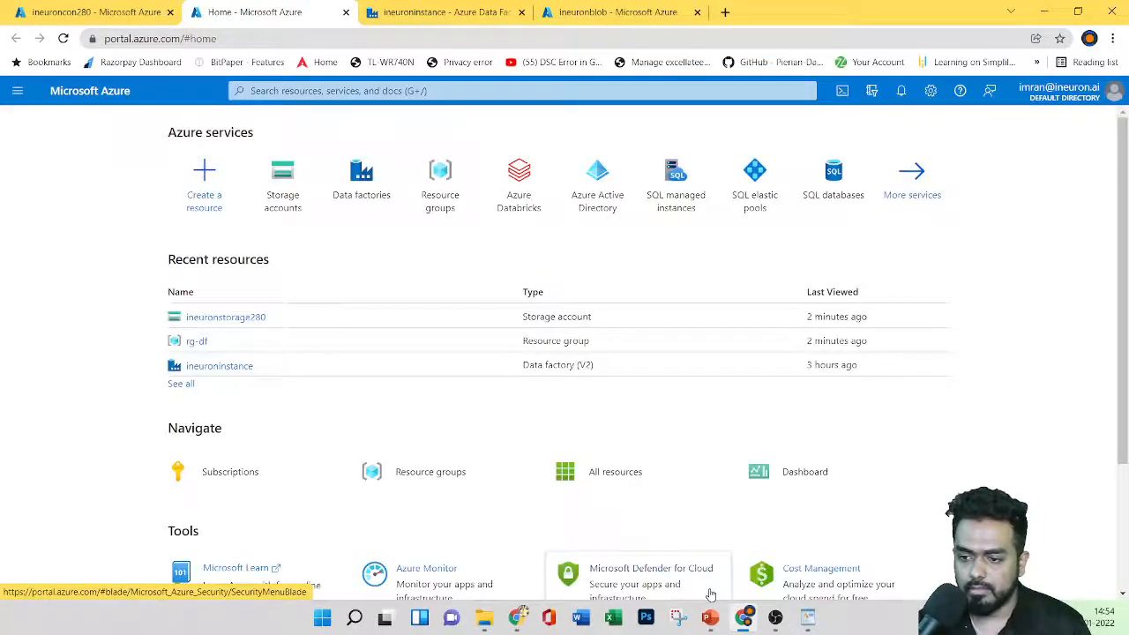
click(832, 177)
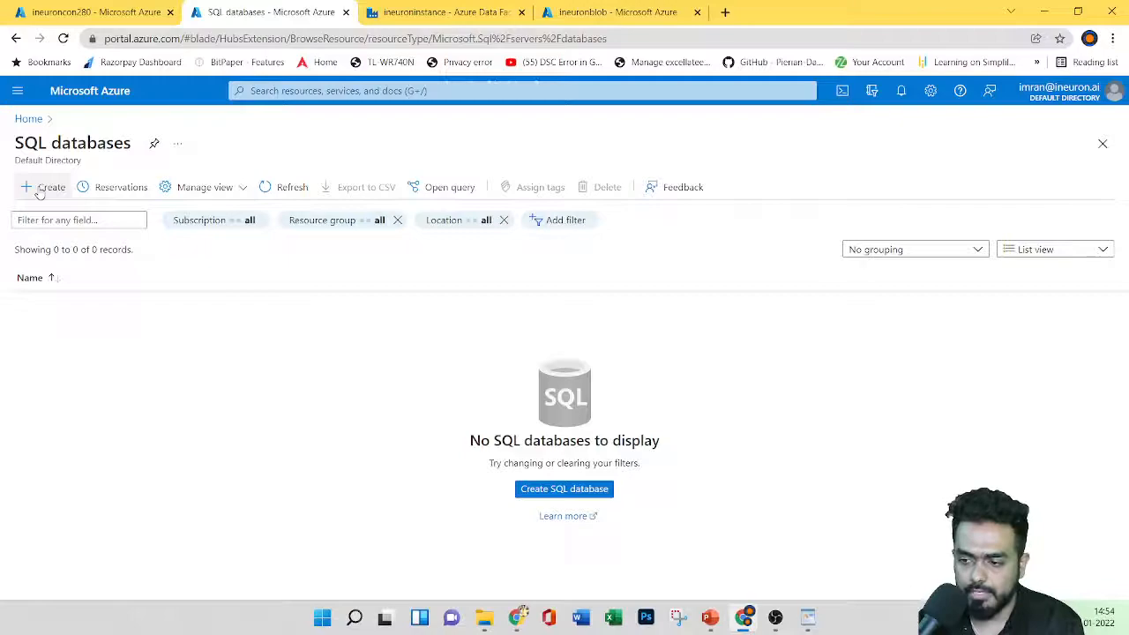
Step: Start a SQL database named ineurondb280 in resource group rg-df and begin a new server for it
click(44, 187)
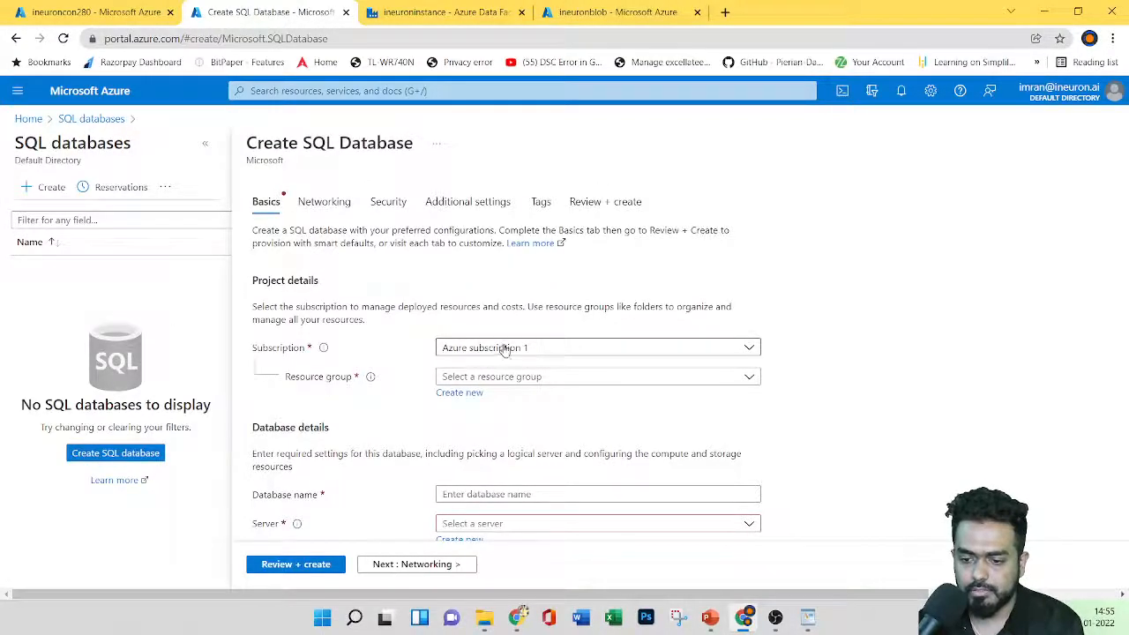
click(511, 377)
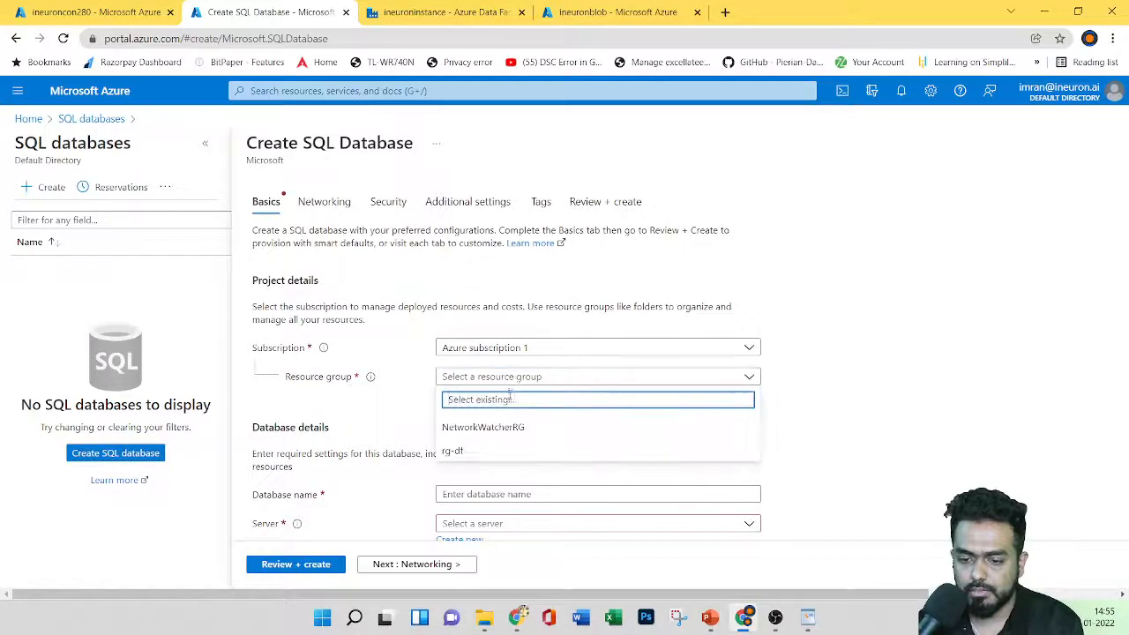
click(478, 452)
scroll(612, 409, down, 1)
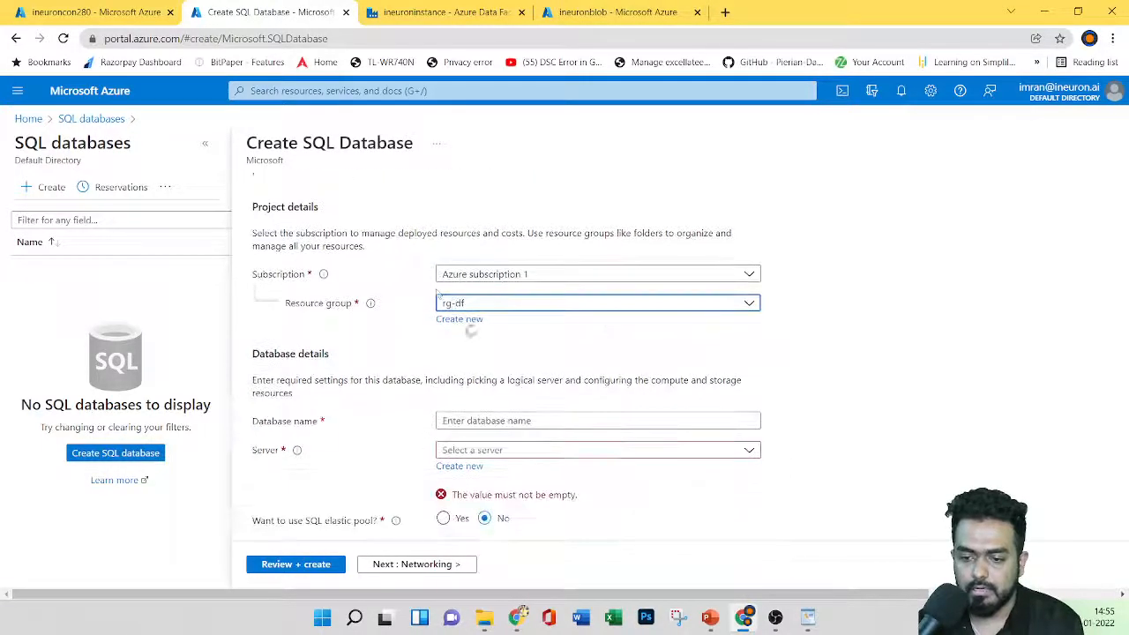
click(488, 426)
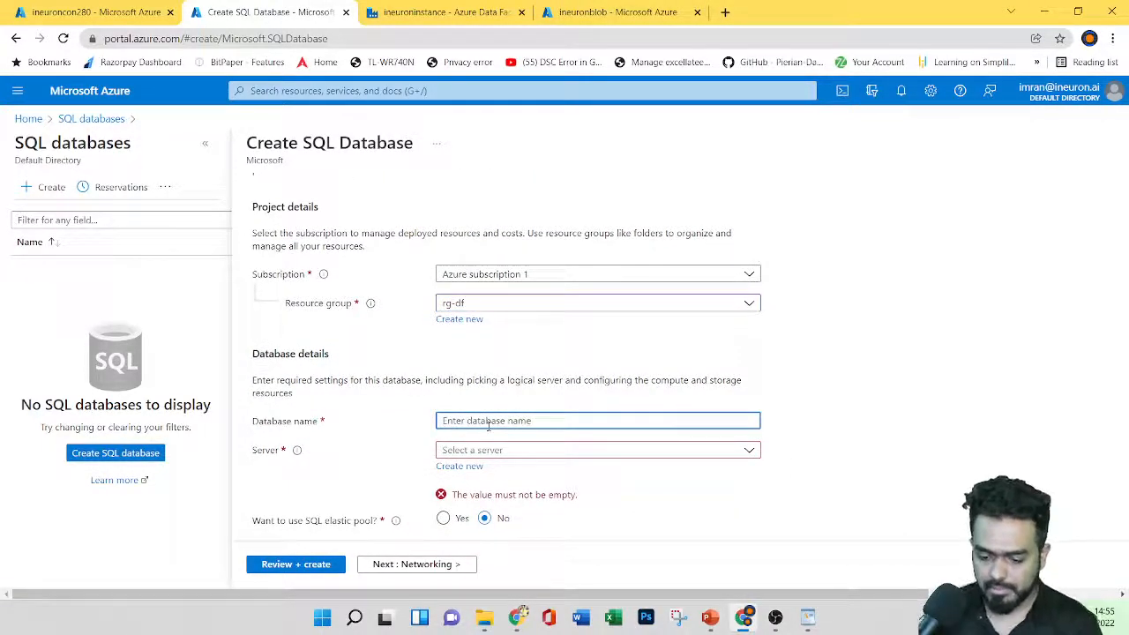
text(ineuron)
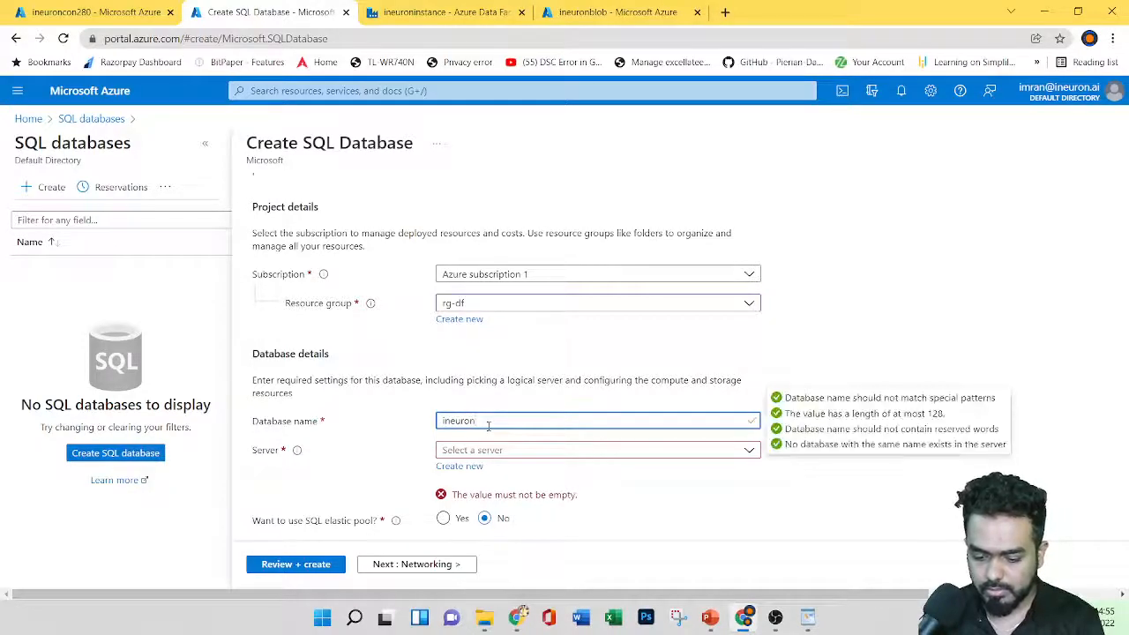
text(db280)
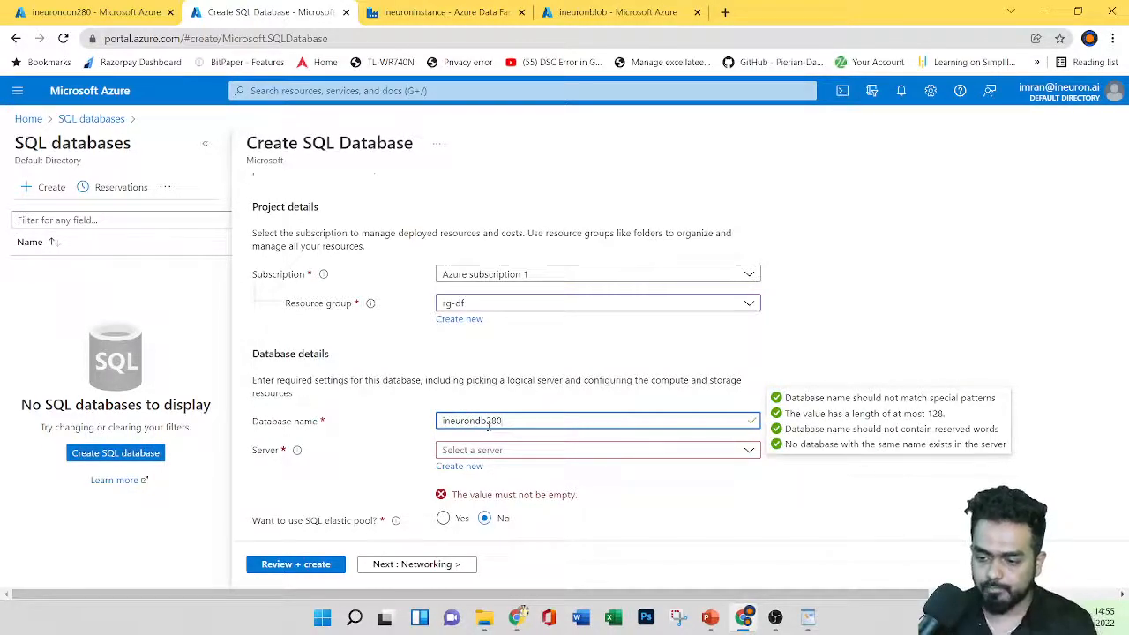
click(470, 467)
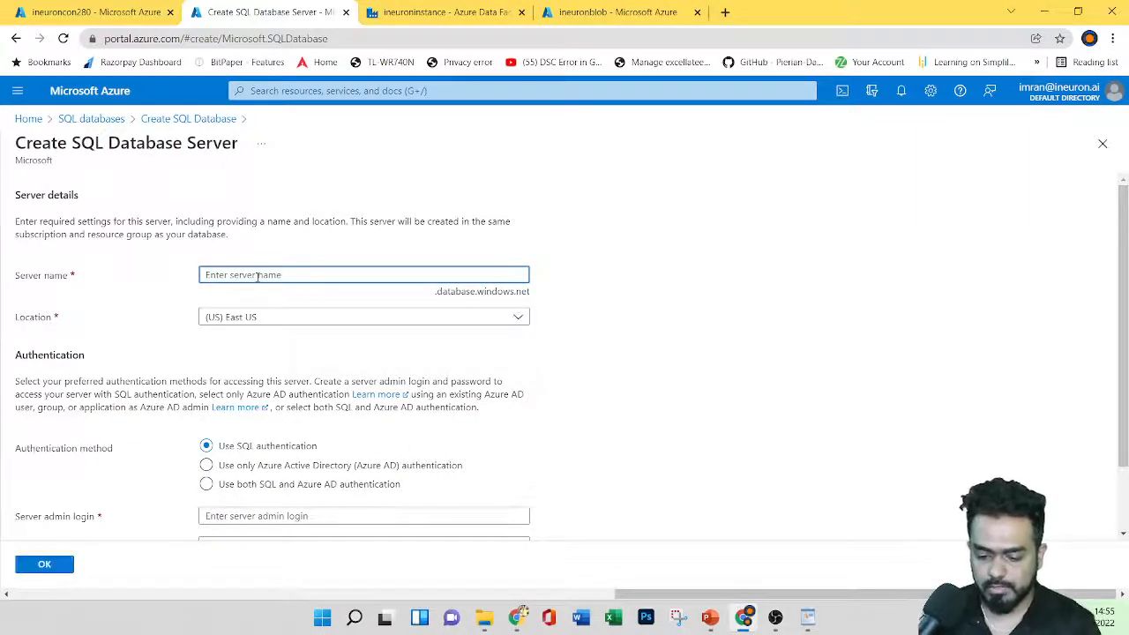
Step: Create server ineuronserver280 in (US) East US with an SQL admin login and password
text(ineuronse)
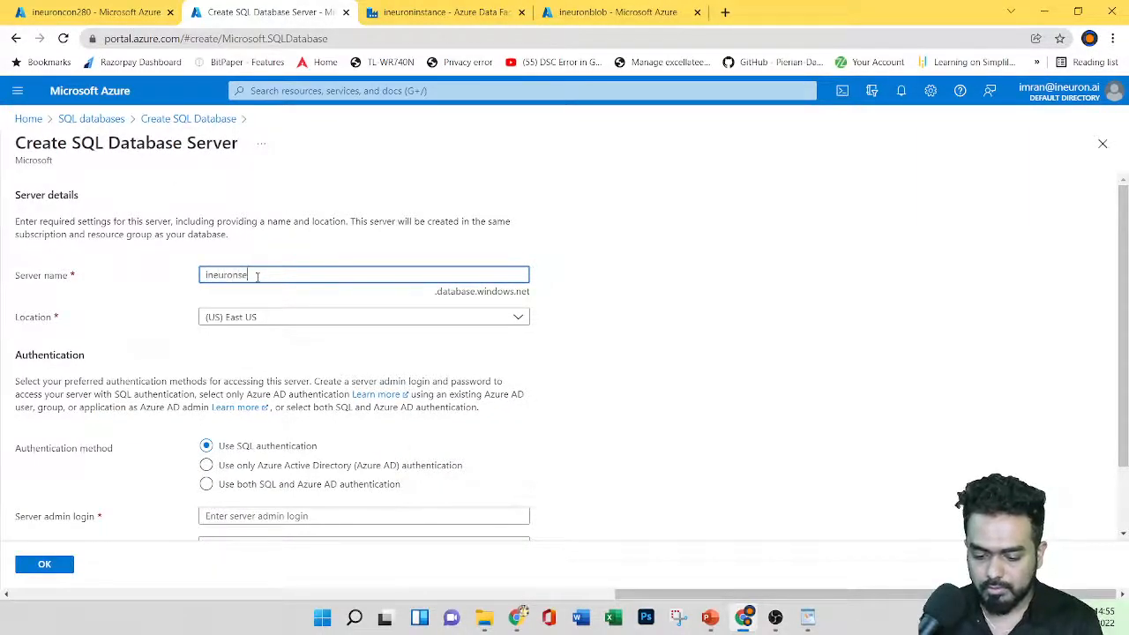
text(rver280)
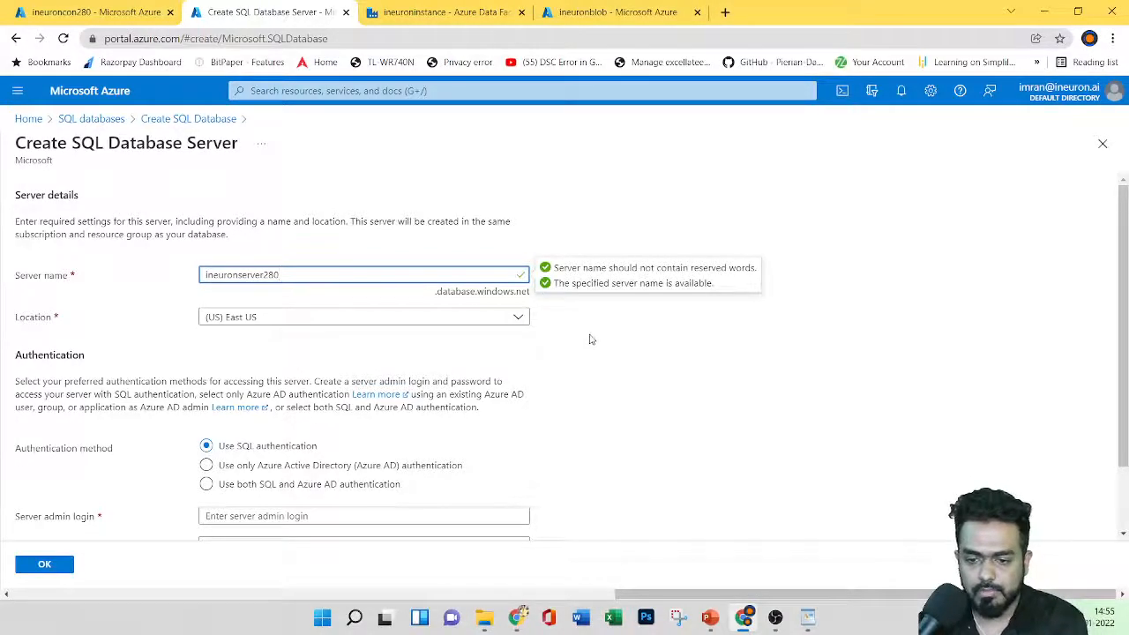
scroll(398, 351, down, 1)
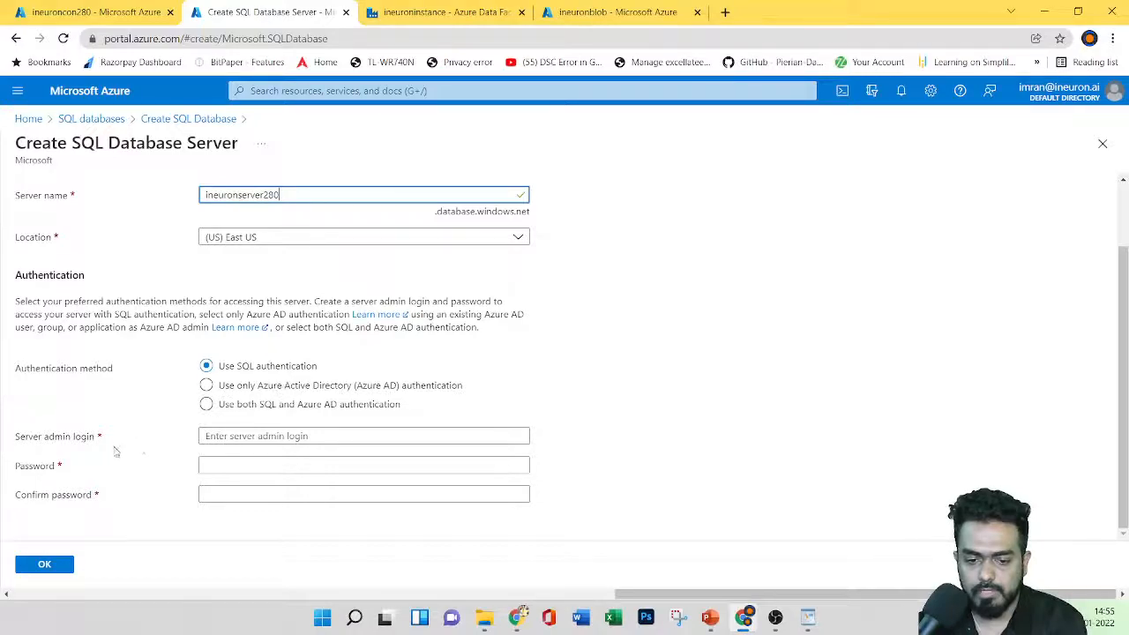
click(240, 437)
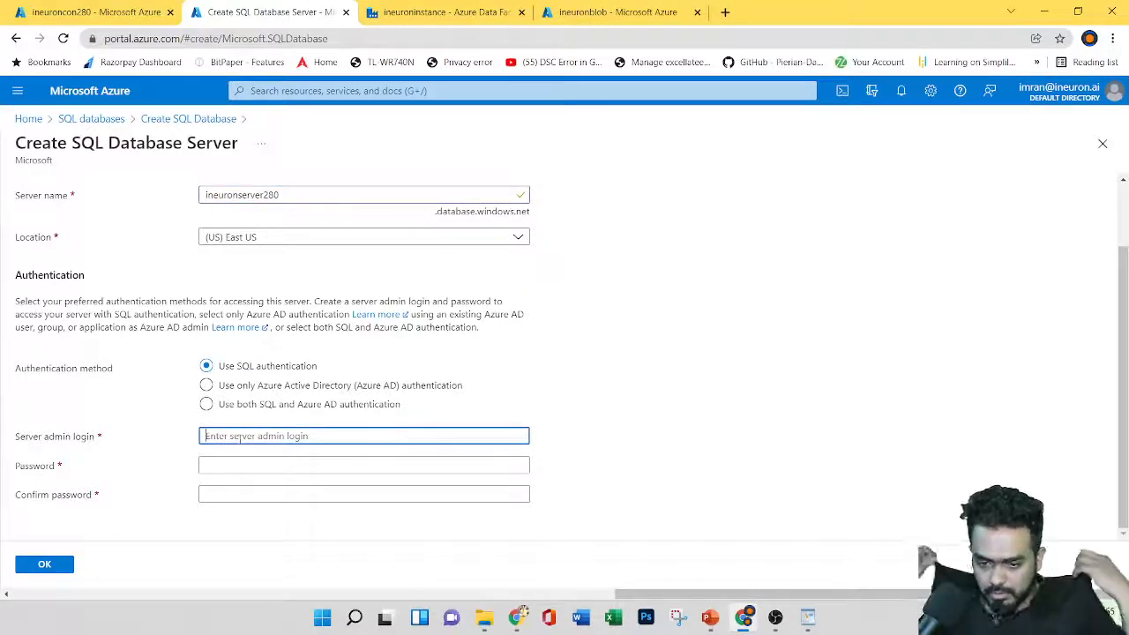
text(imran)
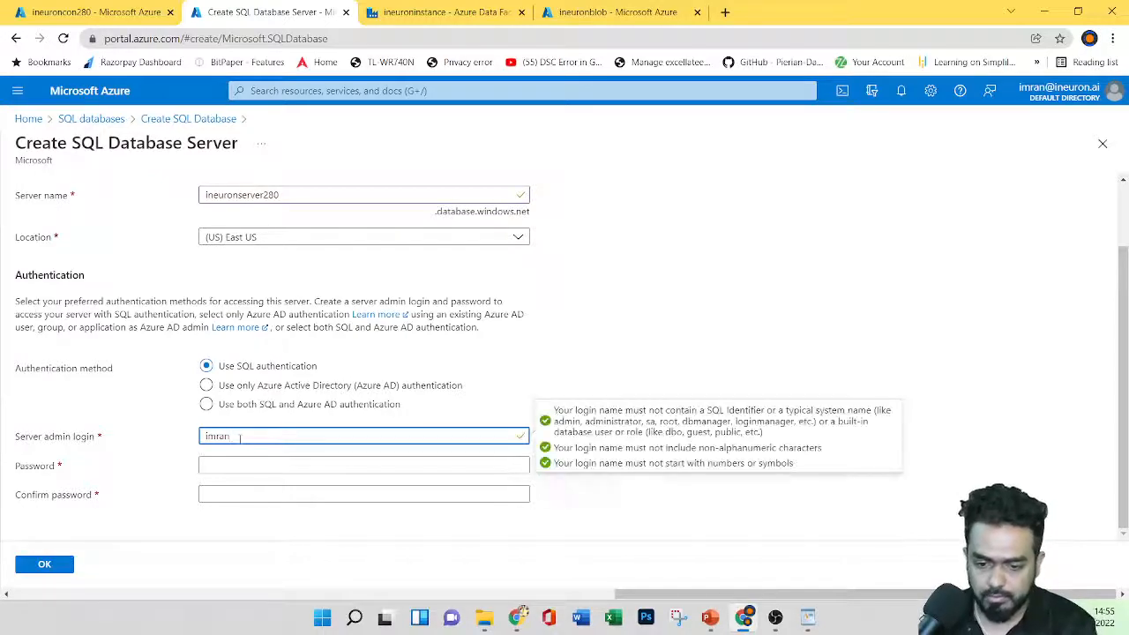
click(238, 463)
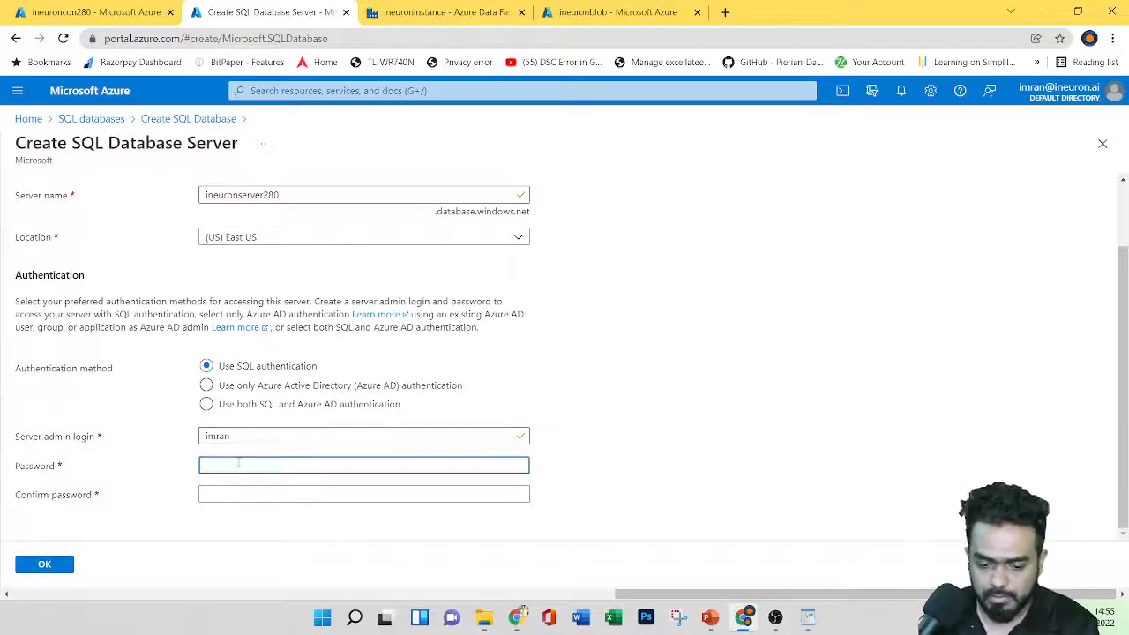
text(Imr)
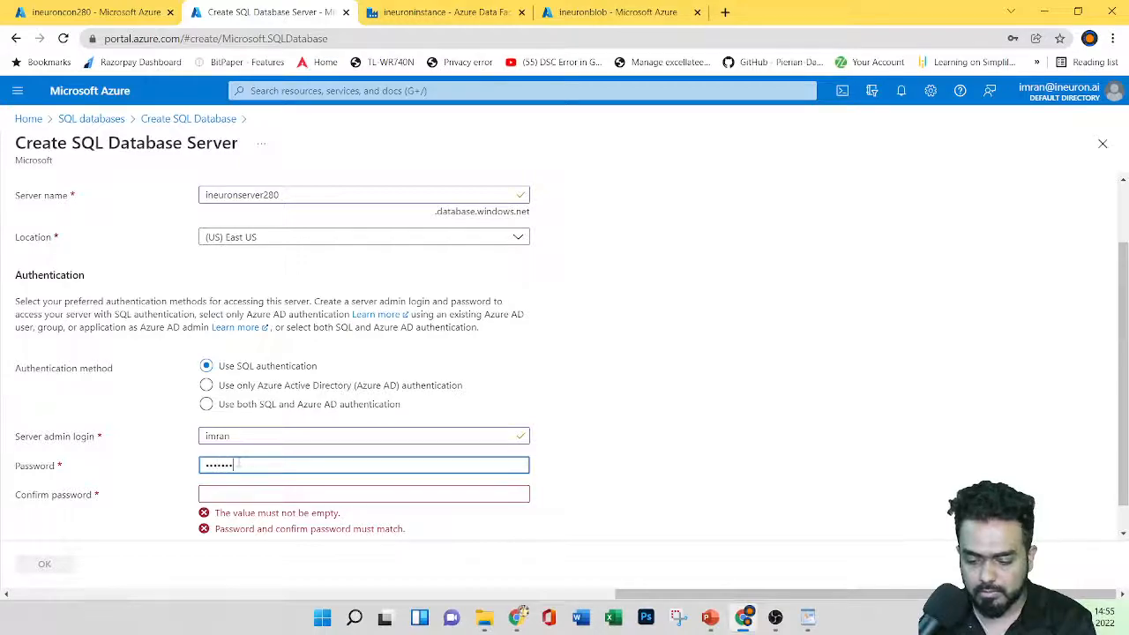
text(••••••••)
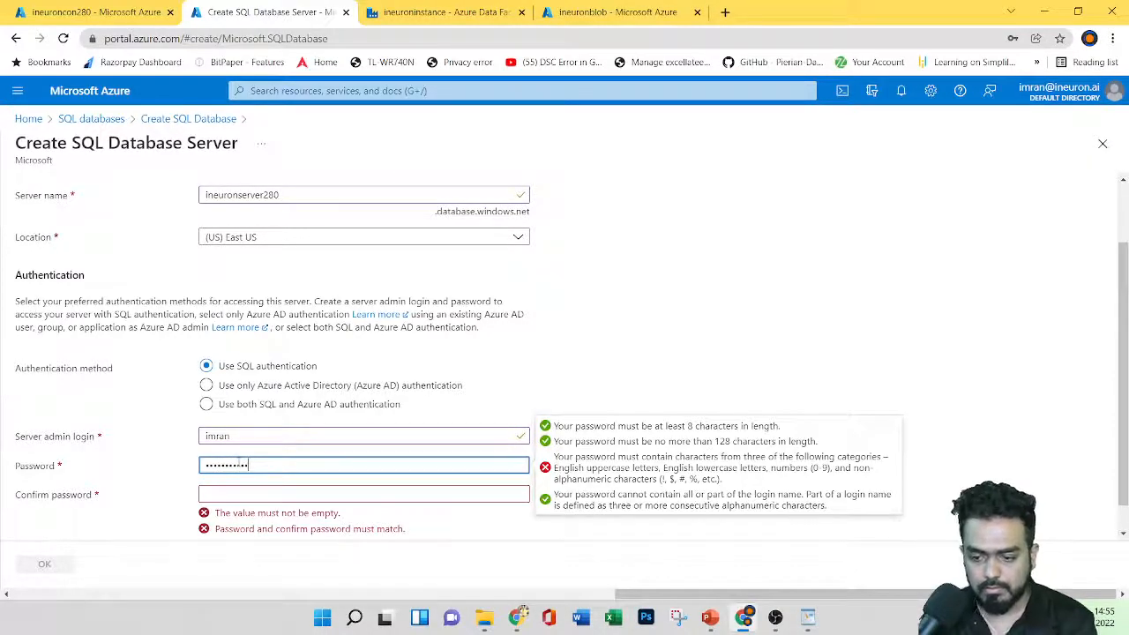
click(240, 492)
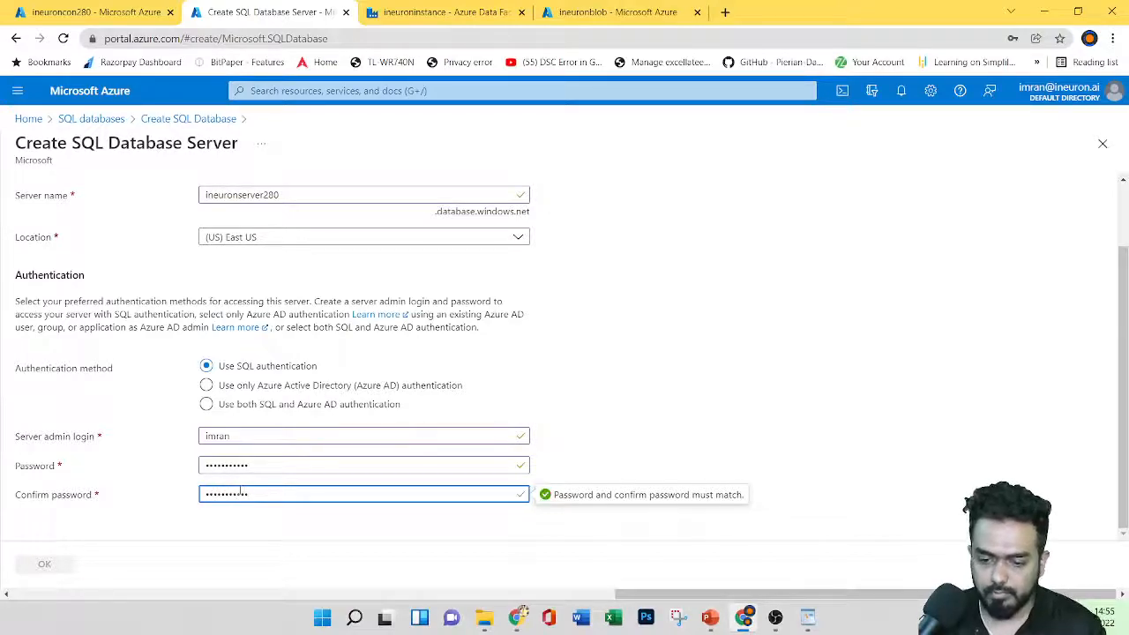
click(35, 566)
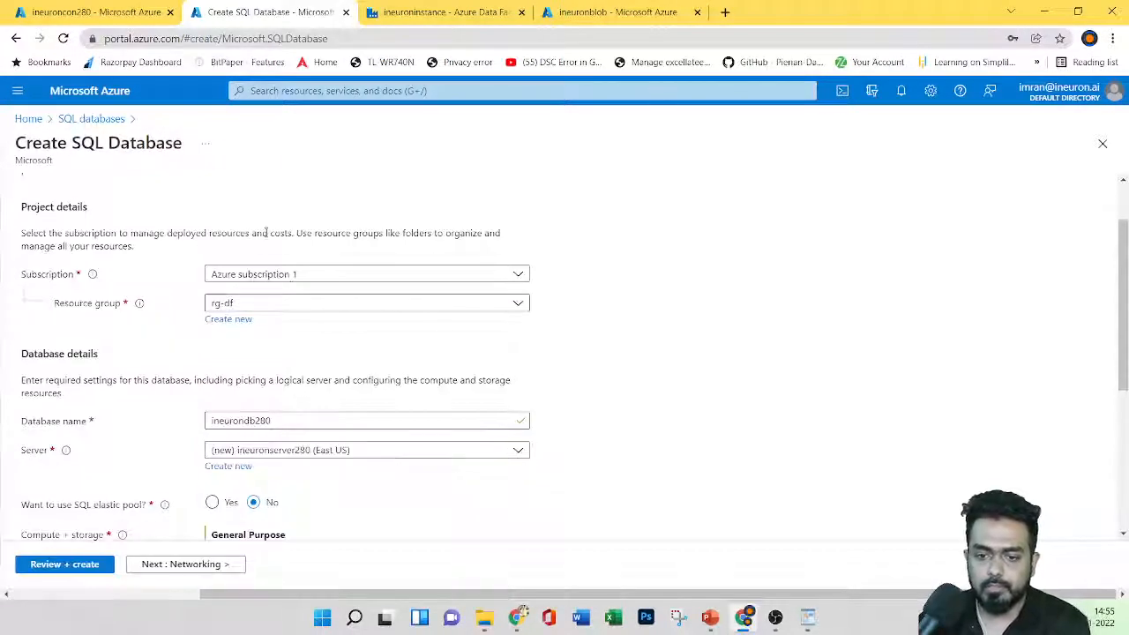
Step: Move to the Networking settings and give the server a Public endpoint
scroll(300, 397, down, 2)
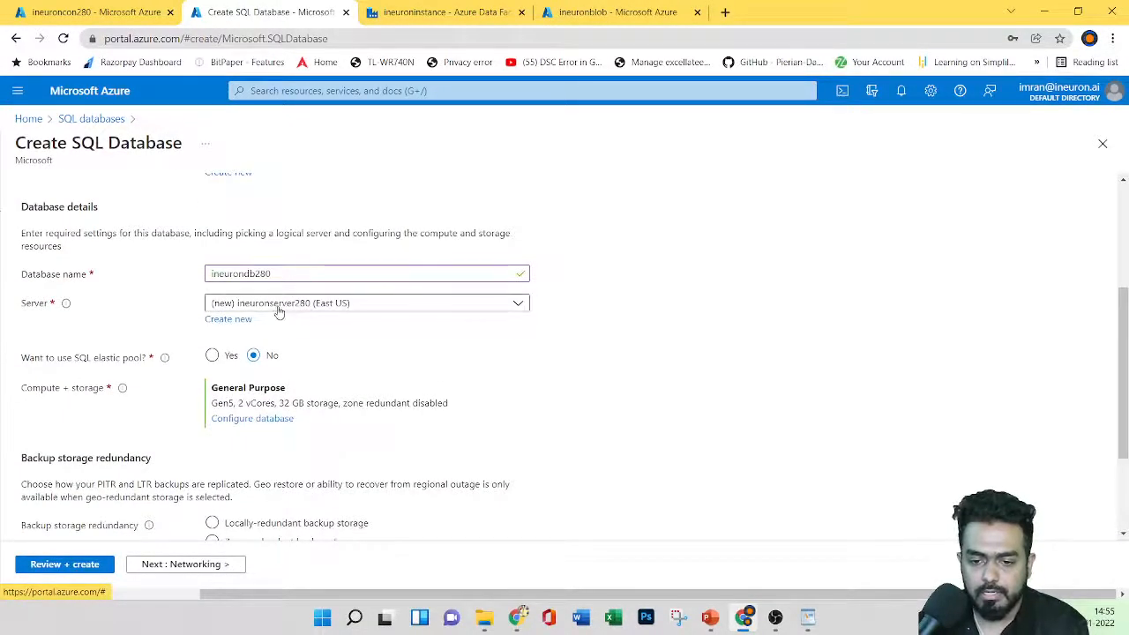
scroll(431, 362, down, 1)
scroll(431, 361, down, 2)
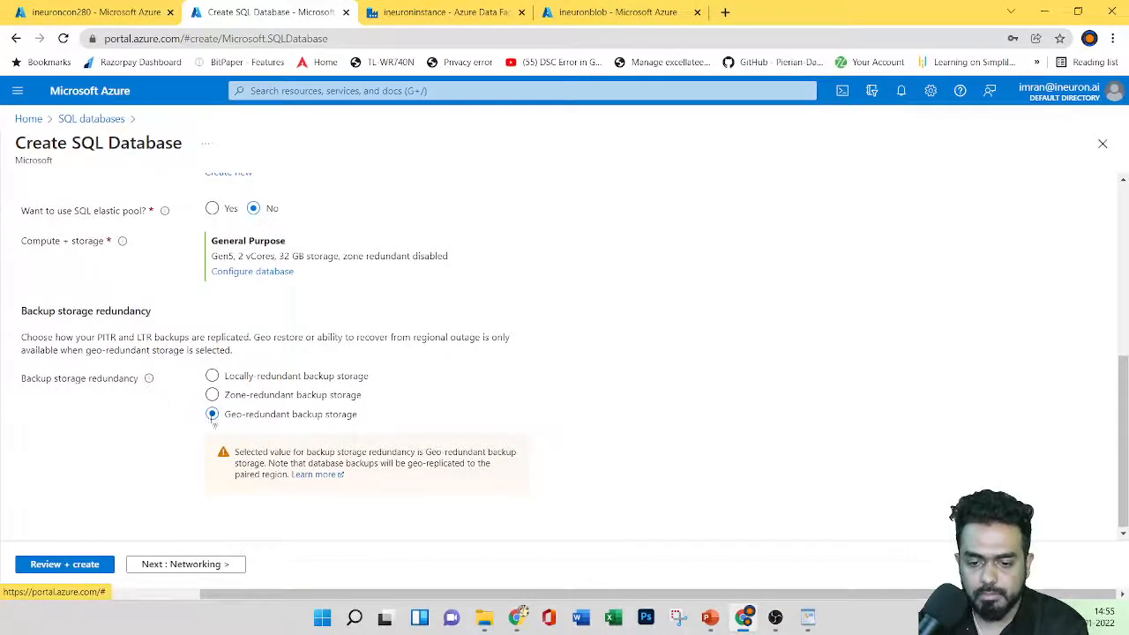
click(60, 566)
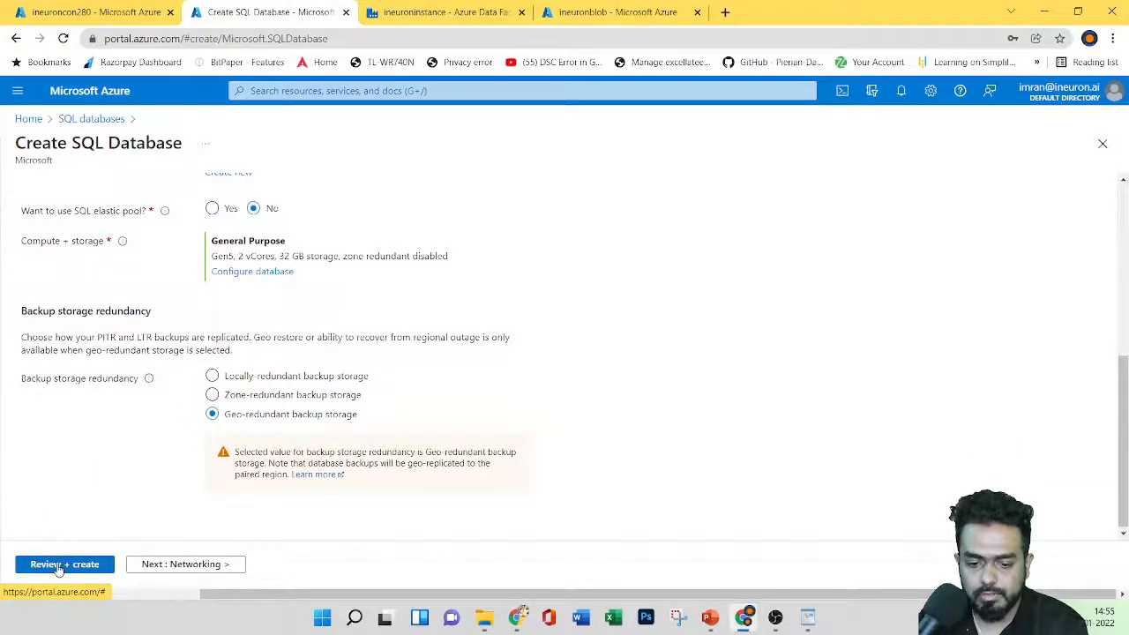
click(168, 565)
click(93, 202)
scroll(375, 411, down, 3)
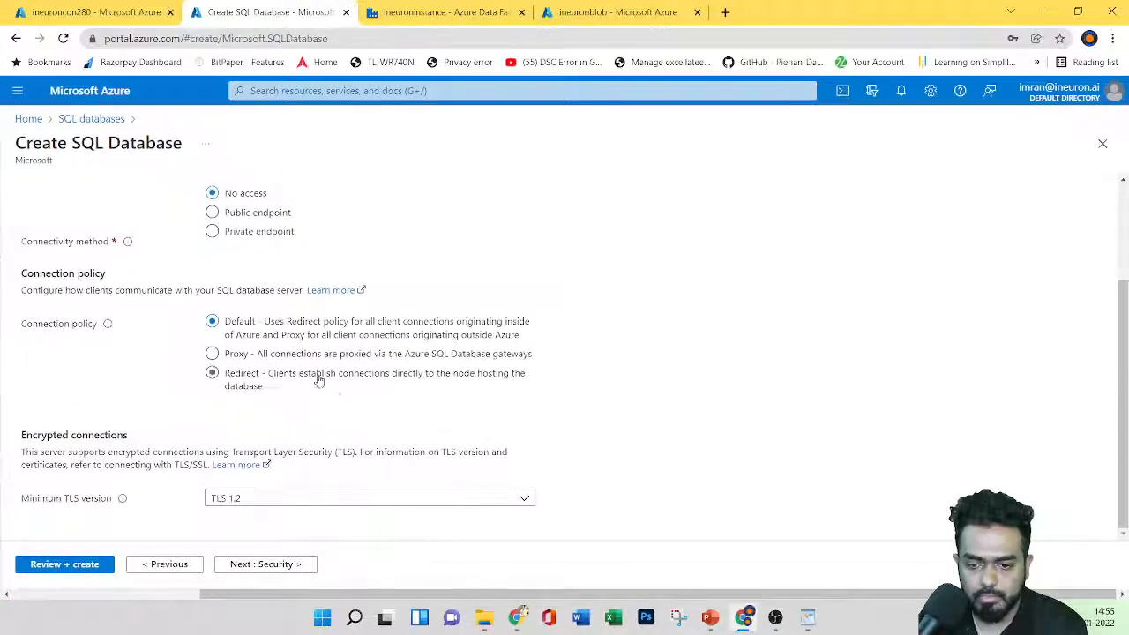
scroll(350, 305, up, 2)
click(257, 287)
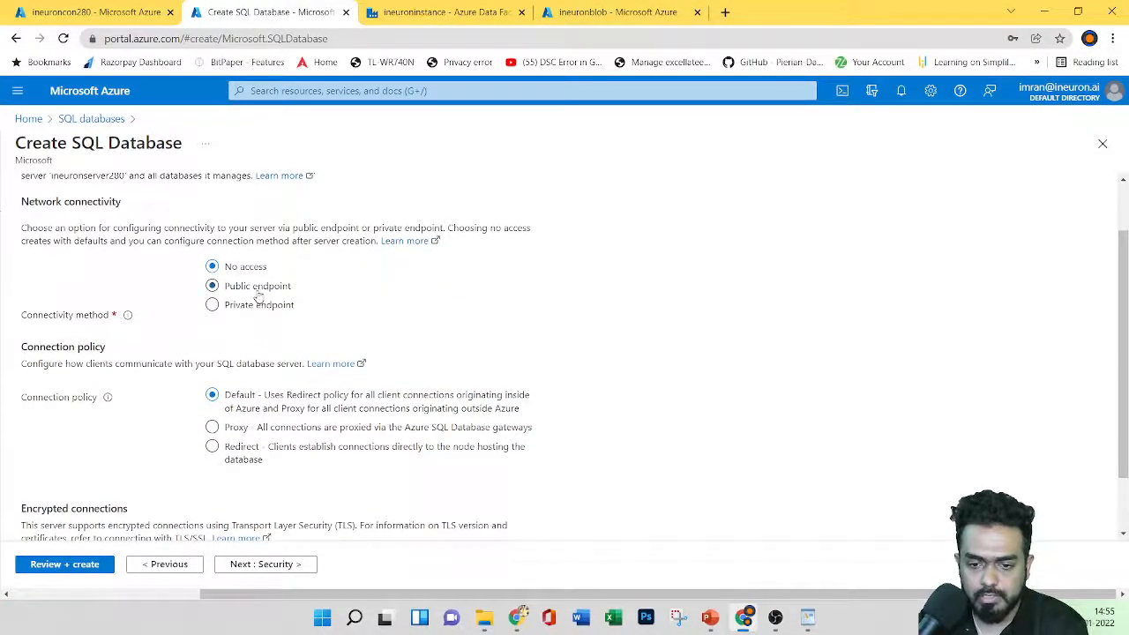
Step: Allow Azure services and the current client IP through the firewall, then go to Review + create
scroll(264, 388, down, 2)
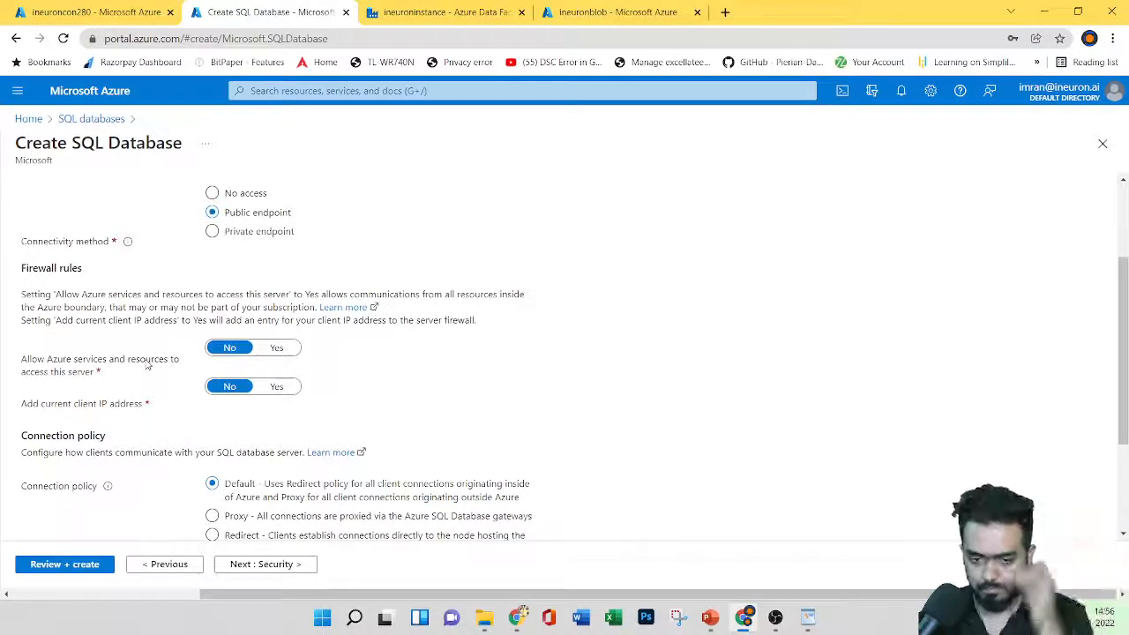
click(278, 351)
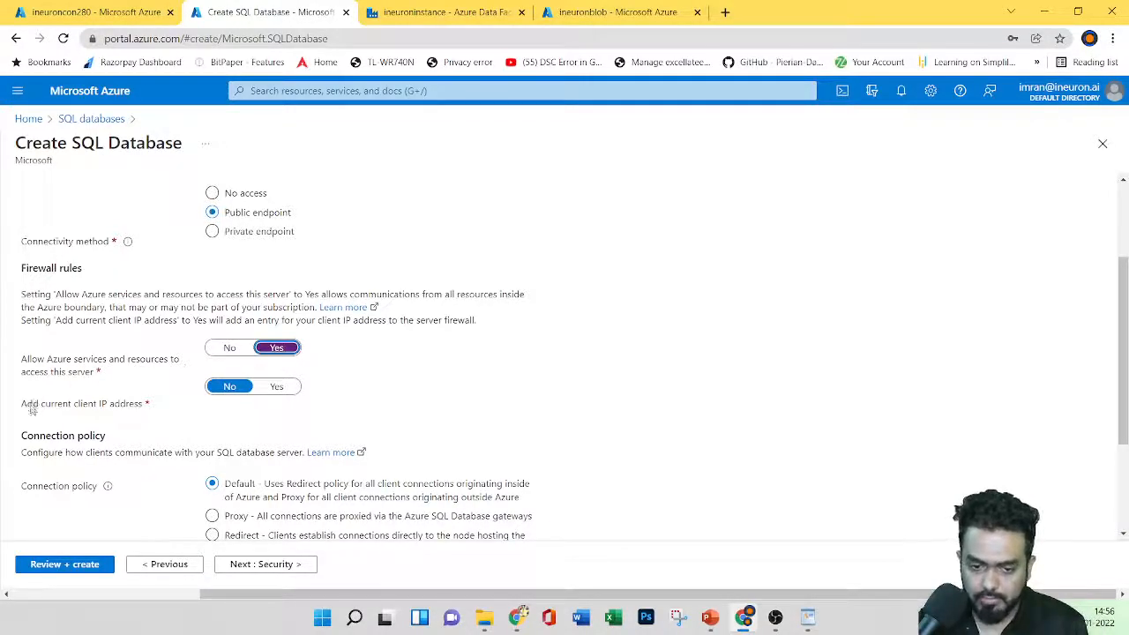
click(277, 388)
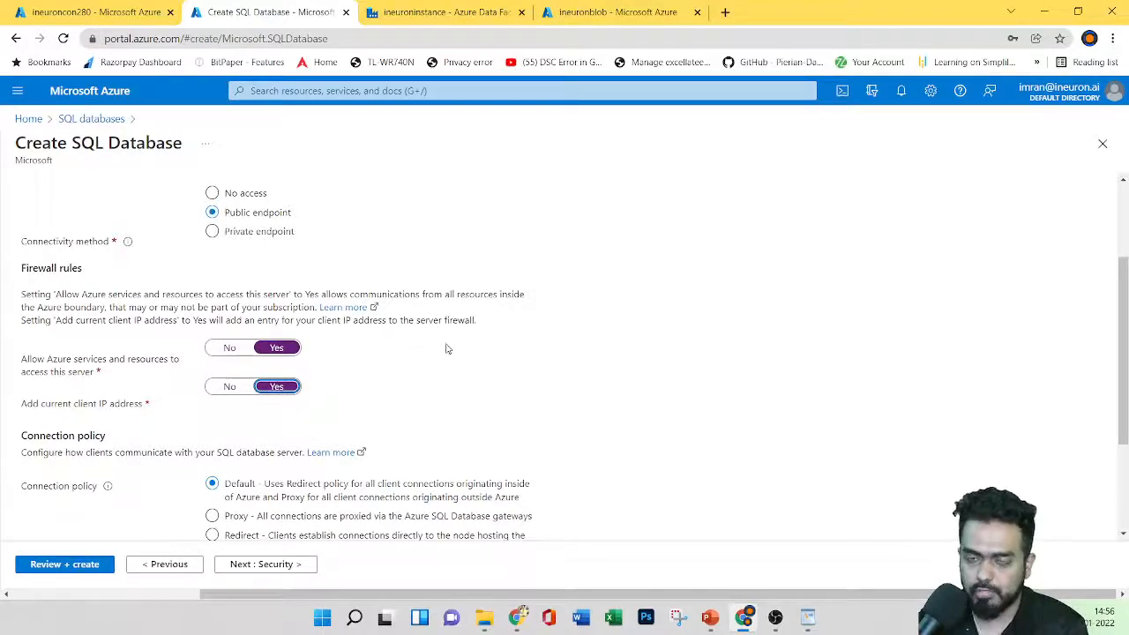
scroll(429, 383, down, 3)
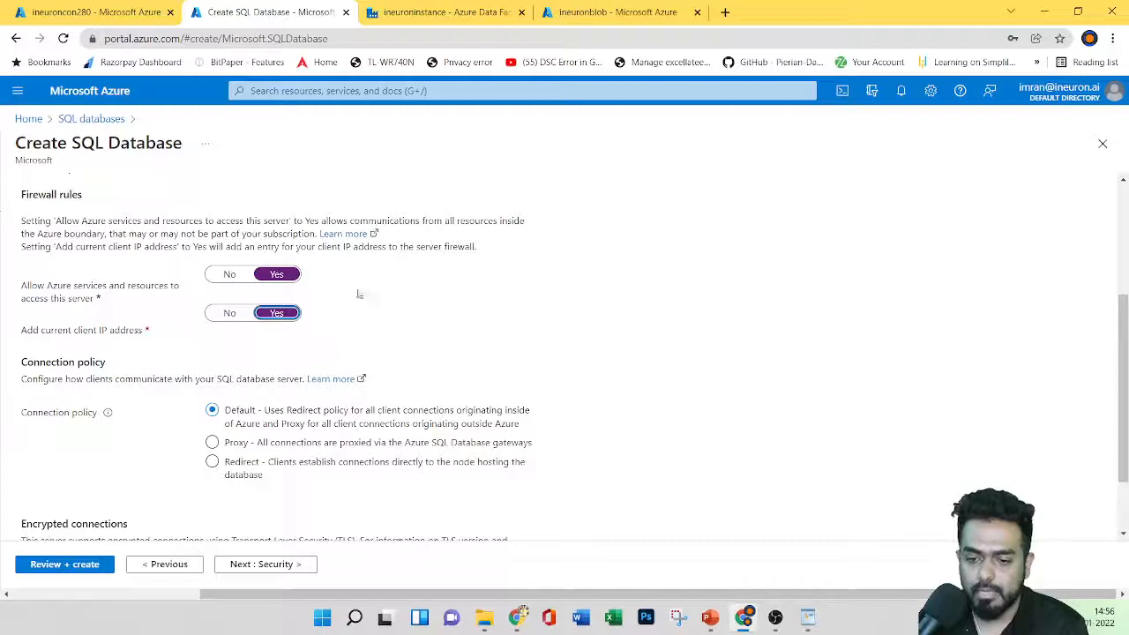
scroll(253, 421, up, 5)
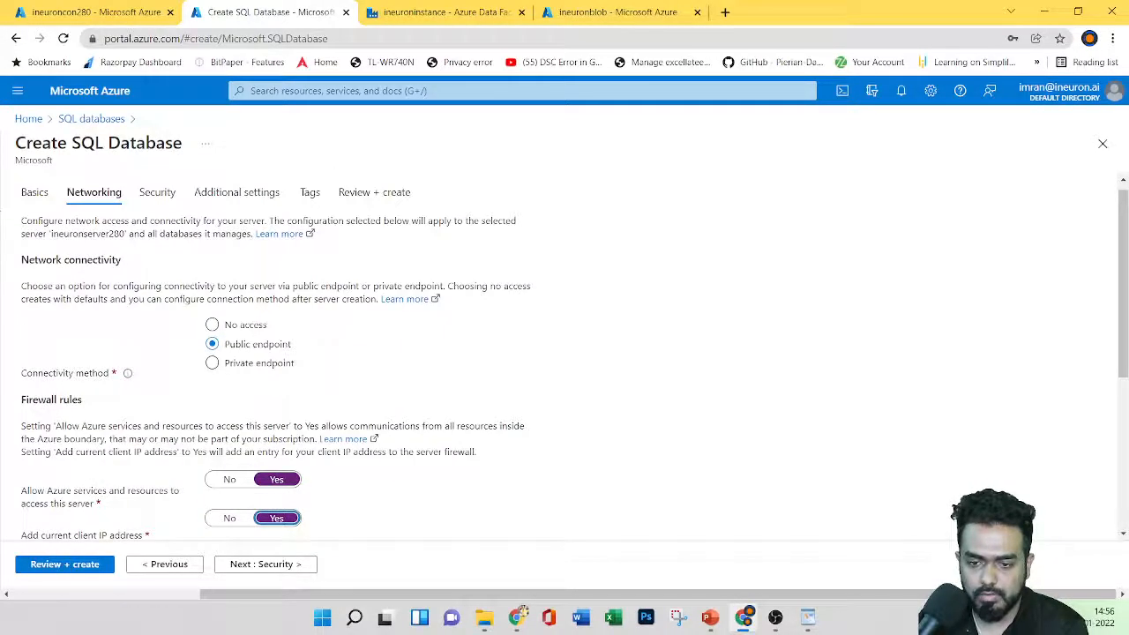
click(58, 565)
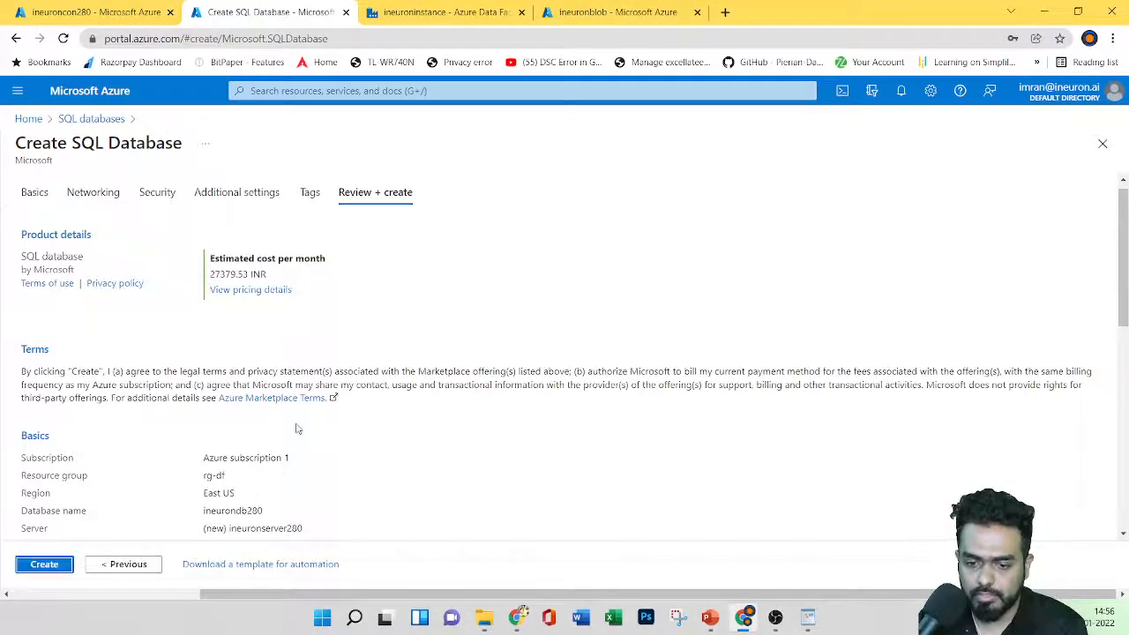
Step: Look over the Review + create summary for the ineurondb280 database and ineuronserver280 server
scroll(325, 372, down, 2)
scroll(265, 379, down, 10)
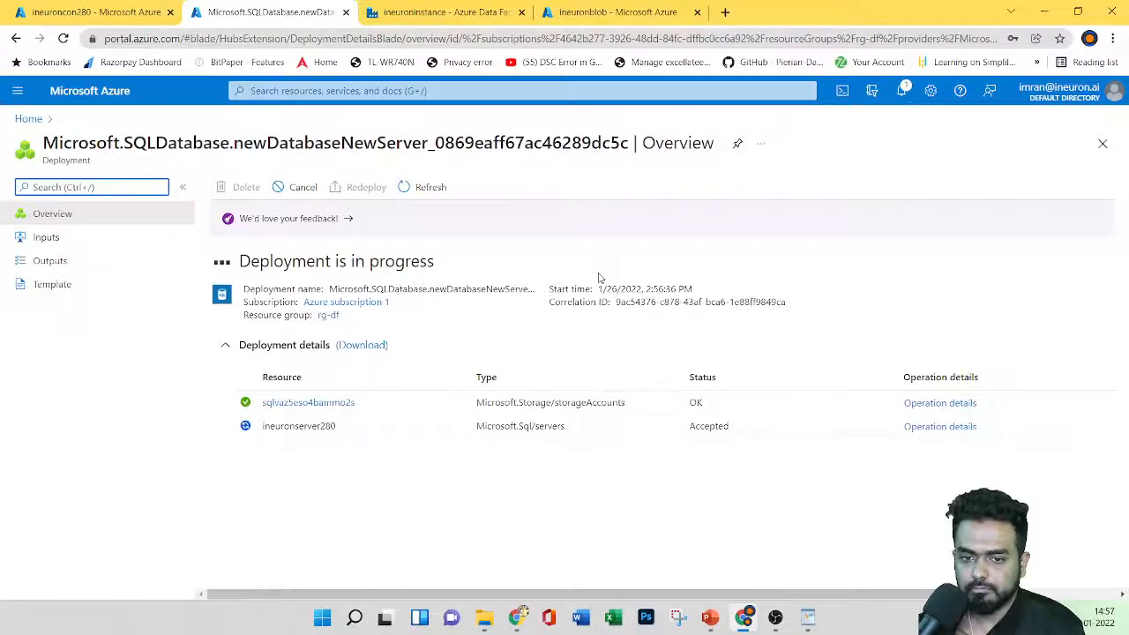
Step: Check the ineuroninstance data factory and ineuroncon280 pages, then return to the SQL database deployment progress
click(450, 14)
click(57, 154)
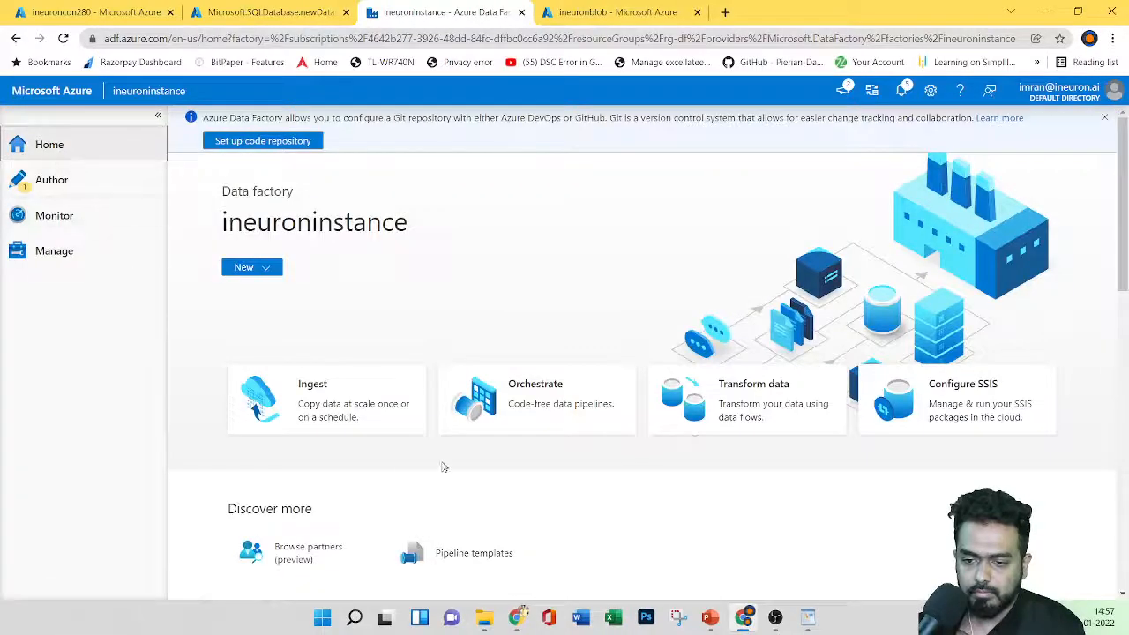
scroll(586, 404, down, 4)
scroll(586, 404, up, 4)
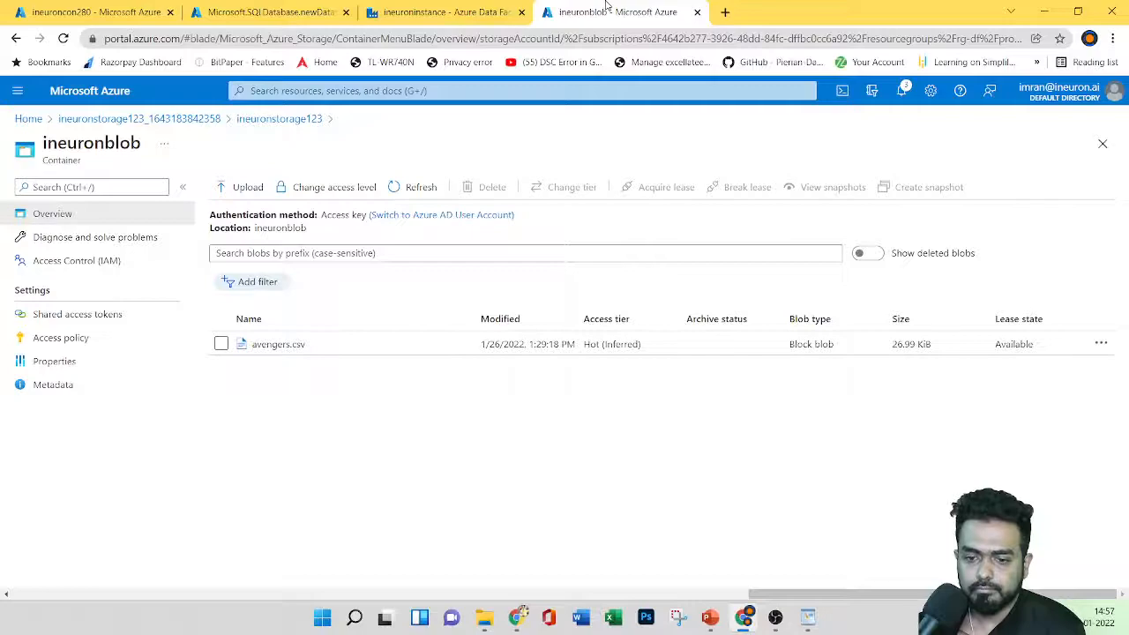
click(123, 9)
click(239, 6)
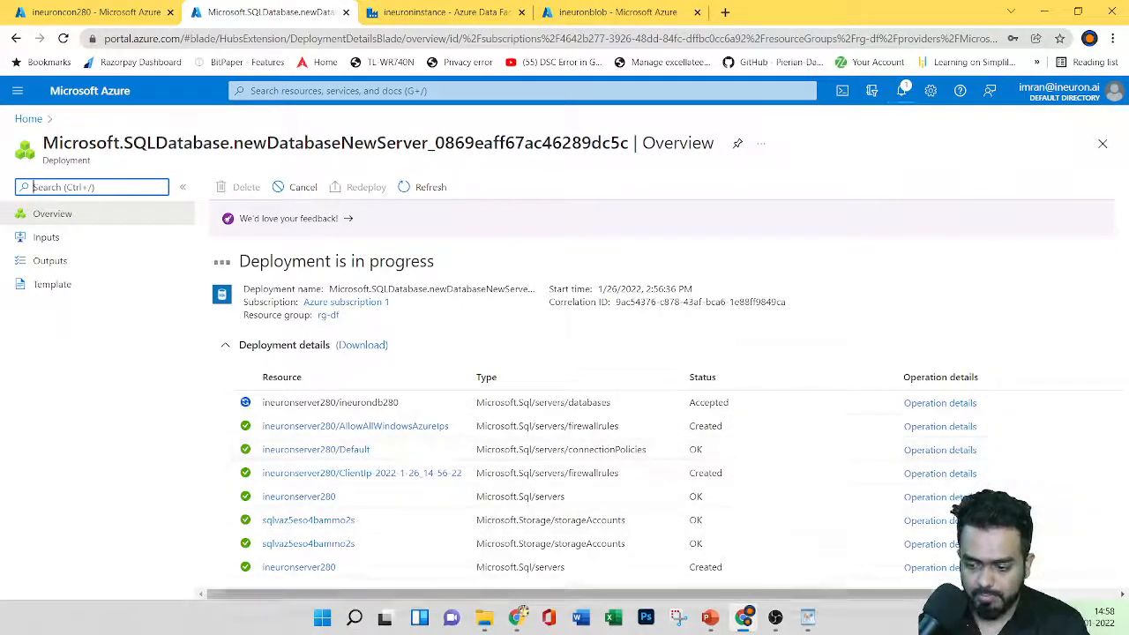
Step: Wait on the deployment Overview until 'Your deployment is complete' and Deployment succeeded appear
mouse_move(808, 617)
mouse_move(864, 540)
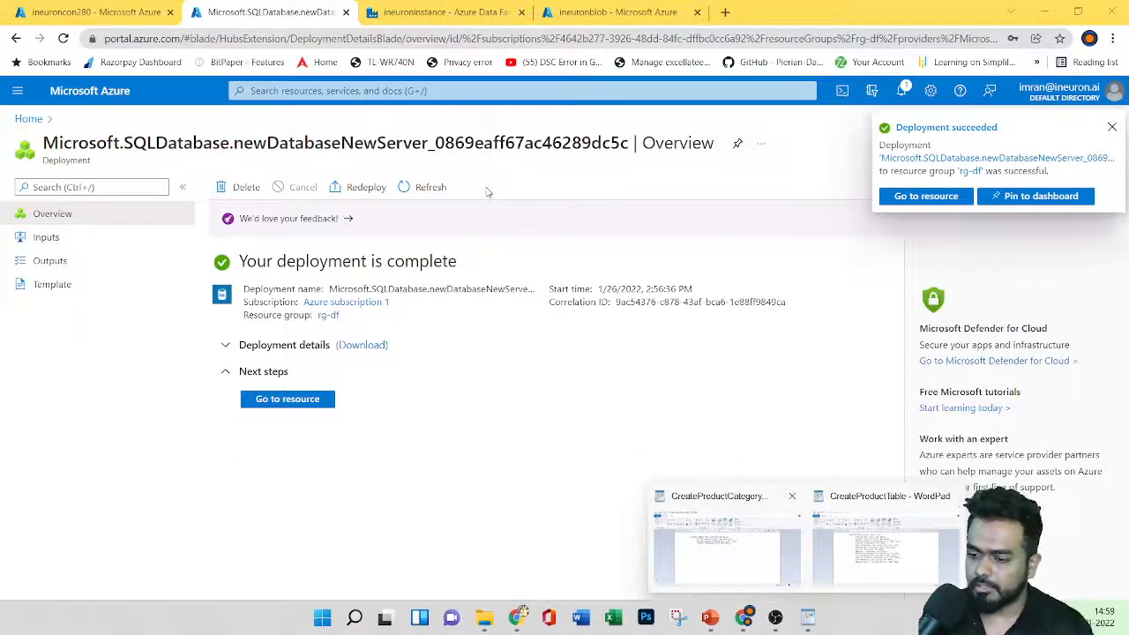
Step: Open ineurondb280's Query editor (preview) and sign in with the SQL server password
click(288, 401)
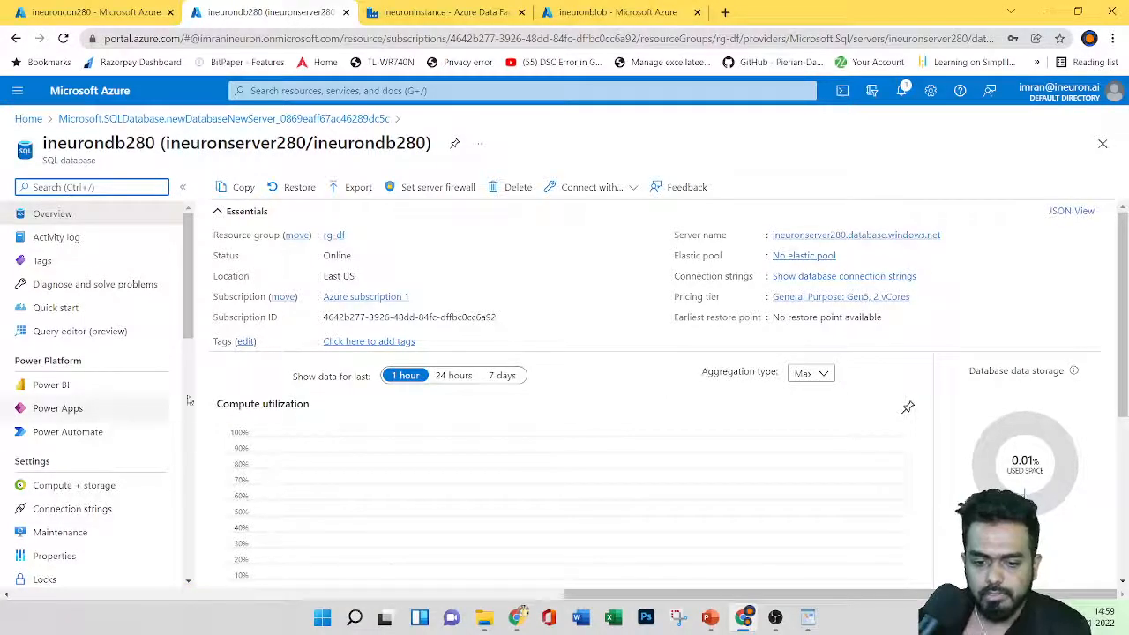
click(79, 333)
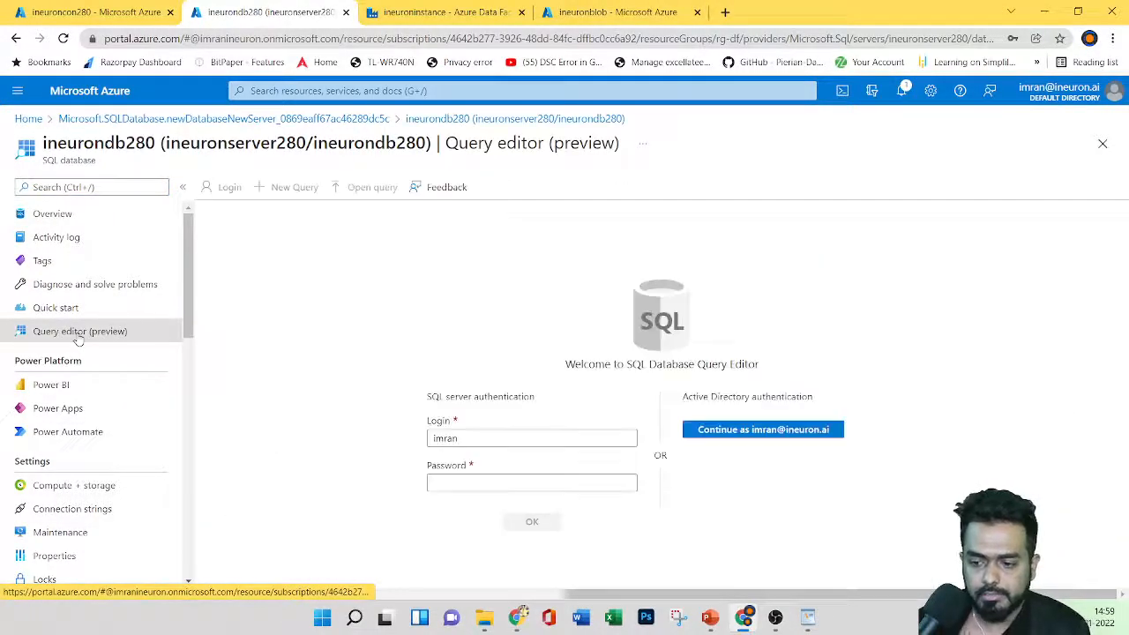
click(462, 484)
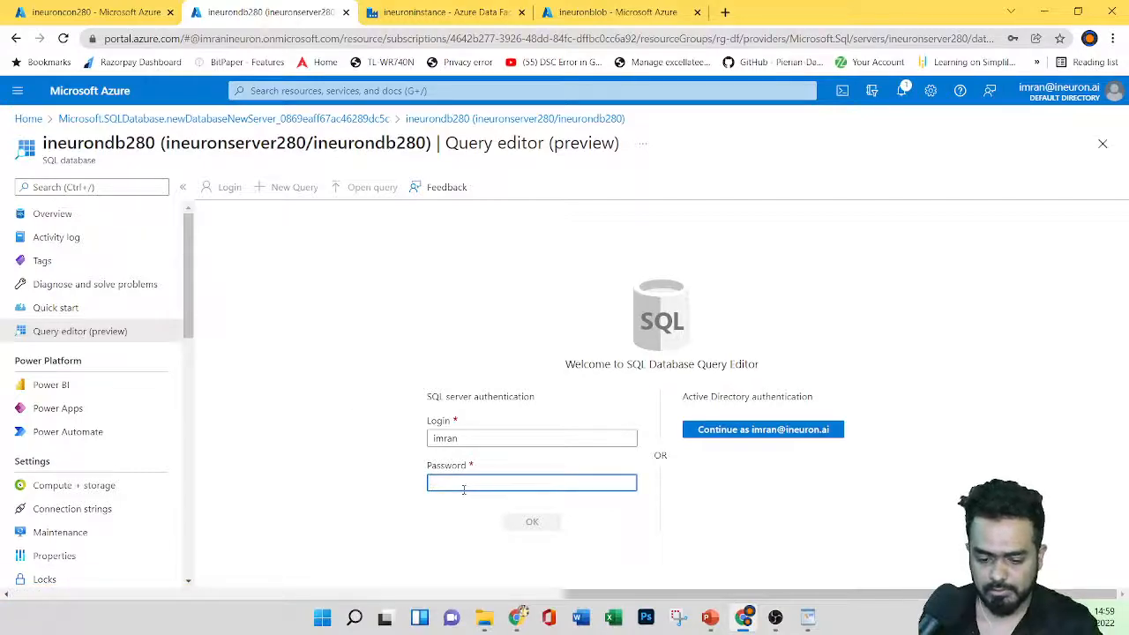
text(**********)
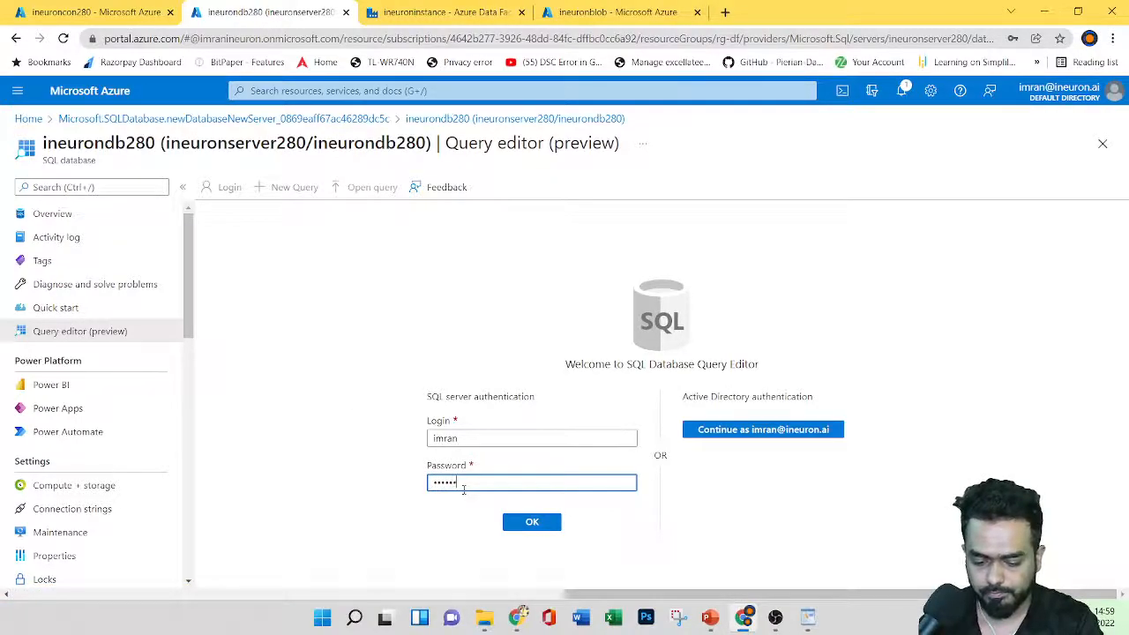
text(*)
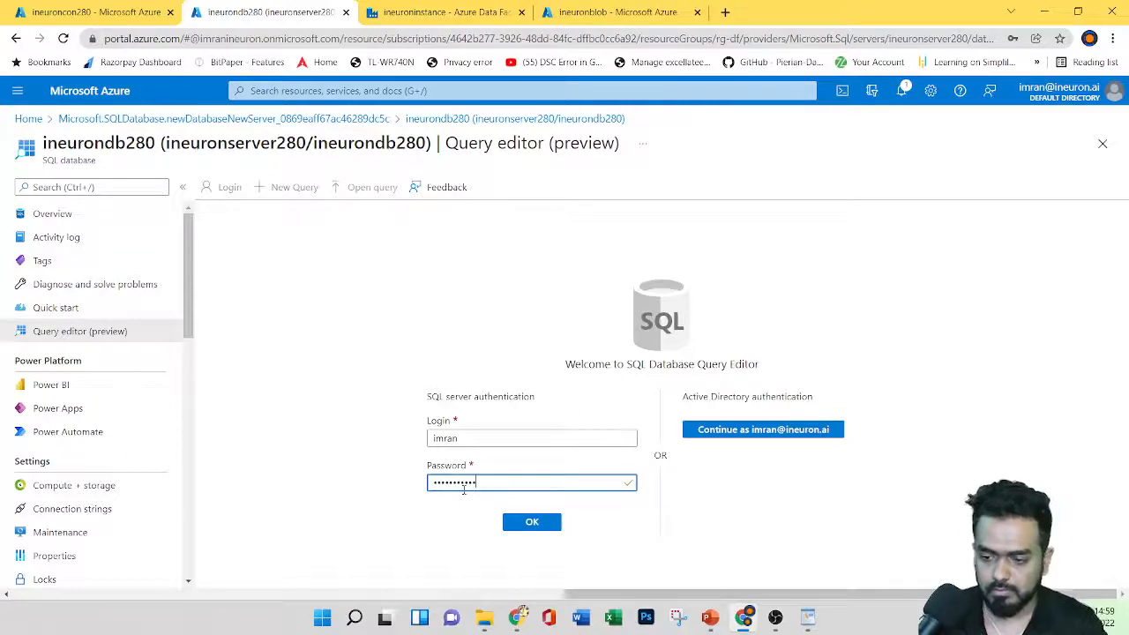
click(520, 516)
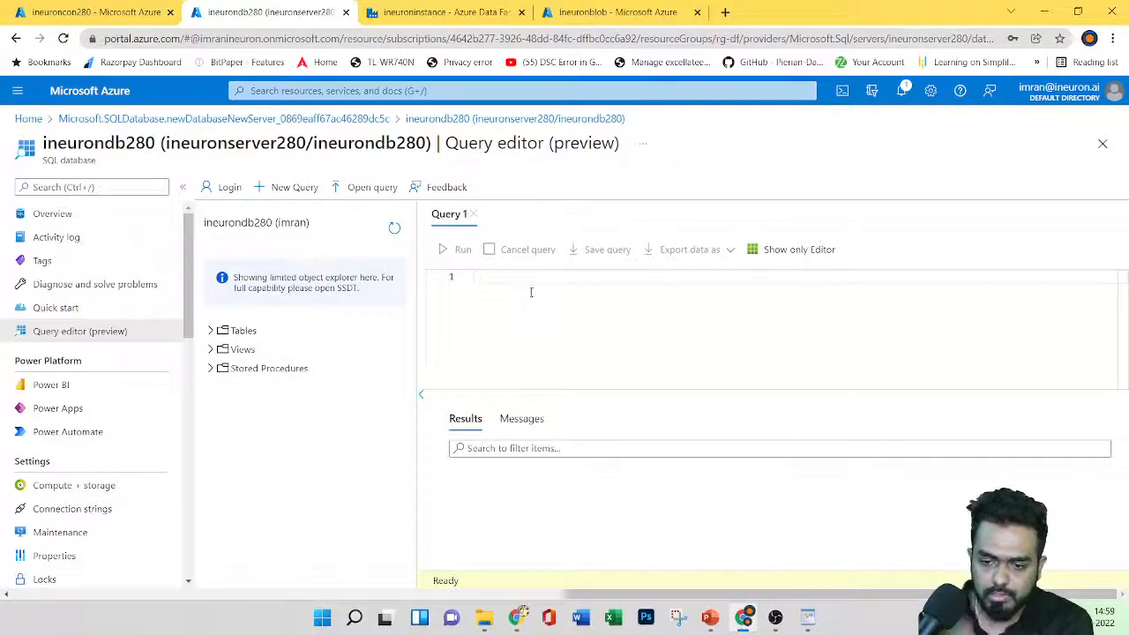
Step: Expand the database Tables and copy the script from the CreateProductCategoryTable WordPad file
click(211, 330)
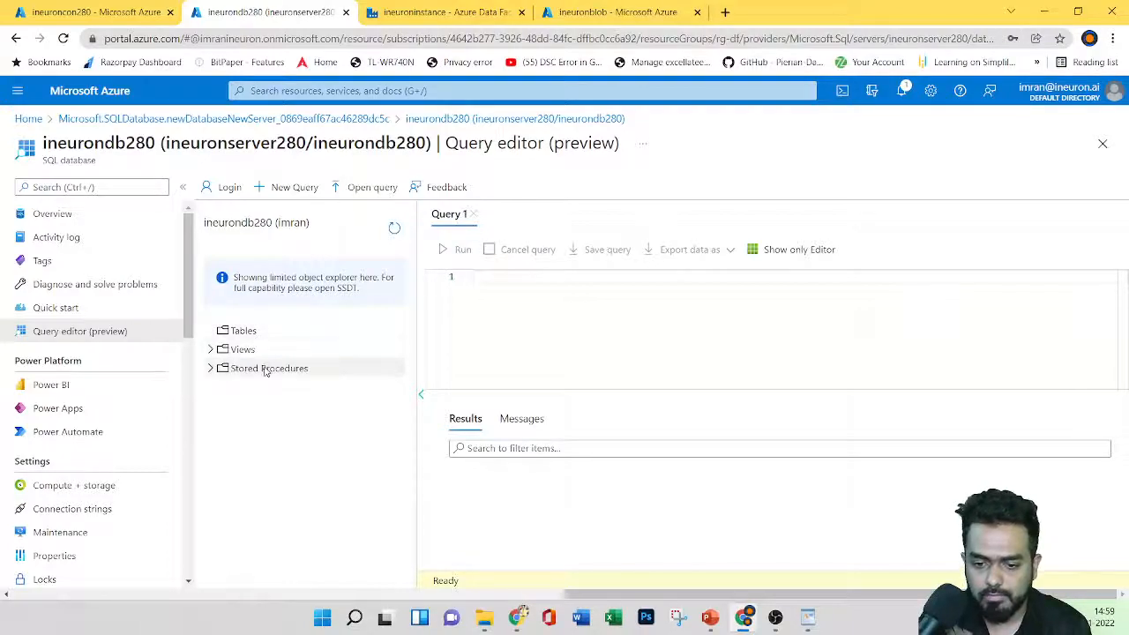
click(516, 292)
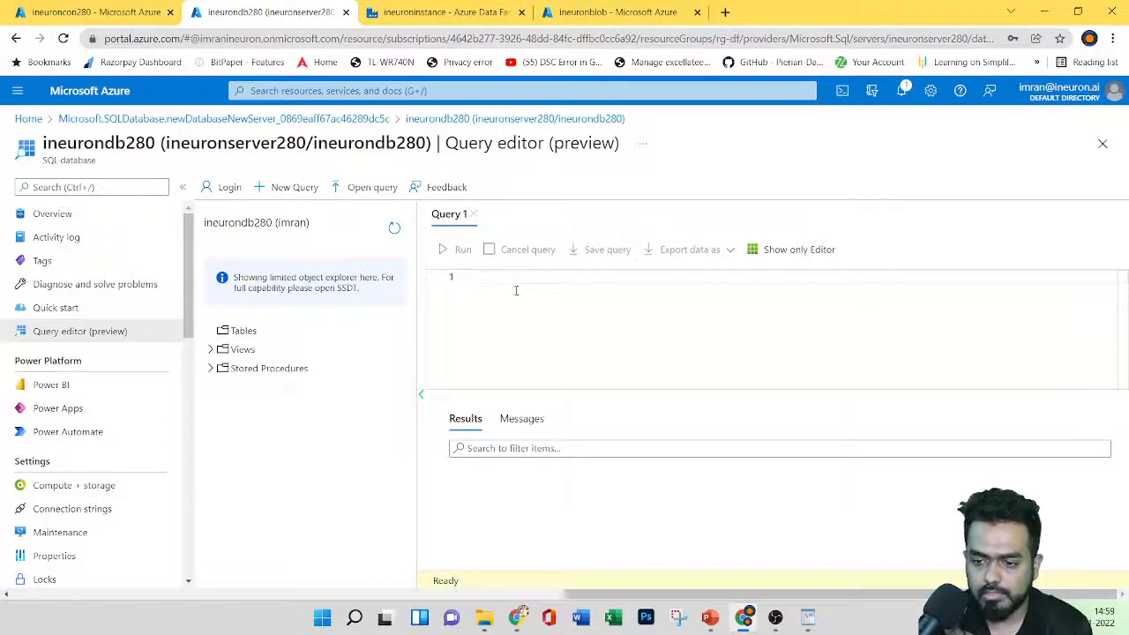
drag(214, 224, 262, 224)
click(263, 224)
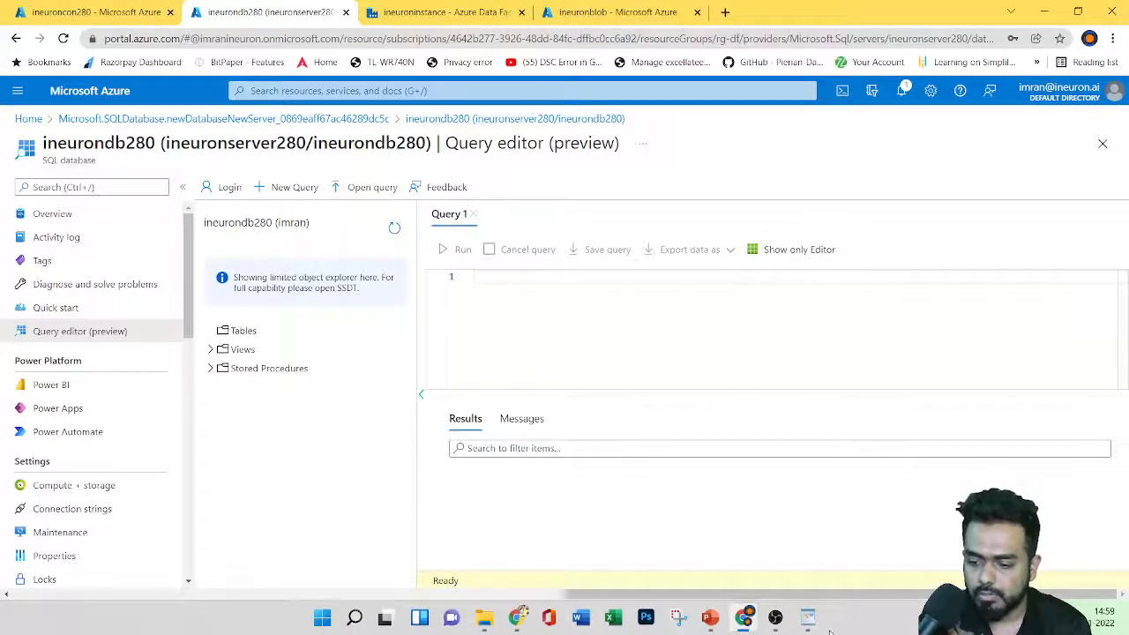
mouse_move(820, 631)
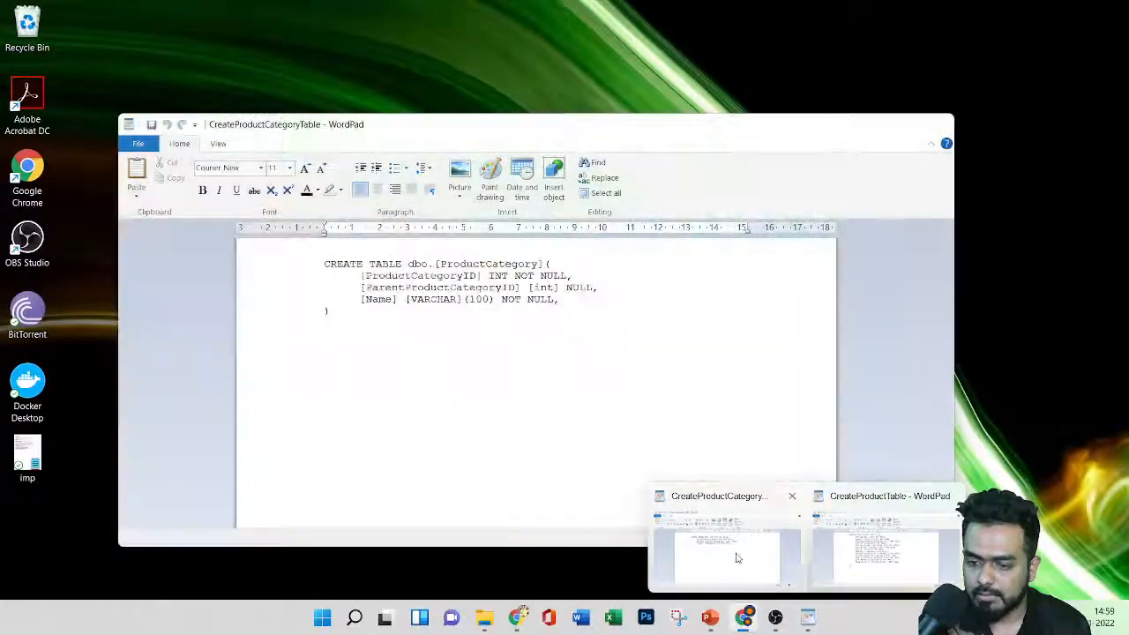
click(726, 538)
drag(326, 258, 348, 313)
right_click(350, 286)
click(379, 310)
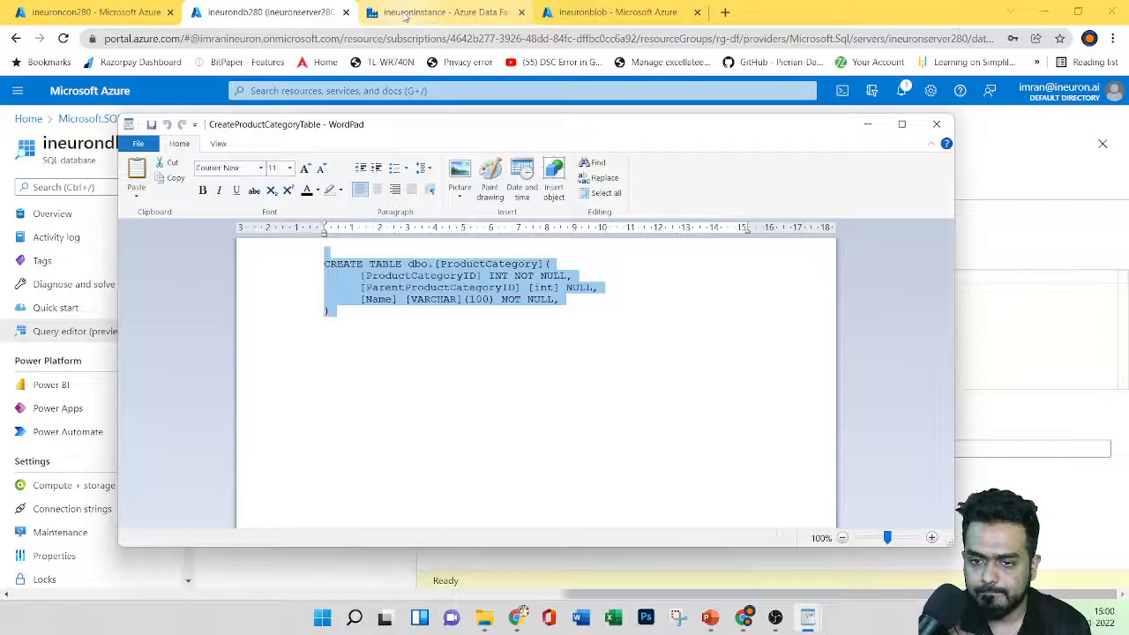
Step: Paste the ProductCategory CREATE TABLE script into Query 1 and run it successfully
click(312, 13)
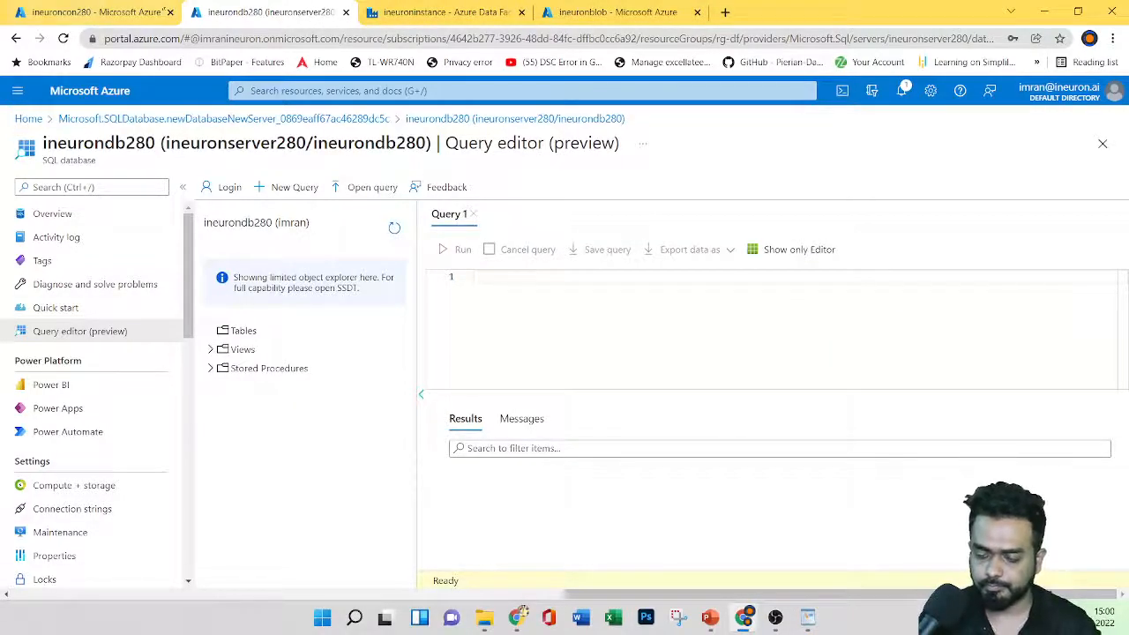
click(484, 278)
key(ctrl+v)
drag(479, 347, 469, 279)
click(449, 249)
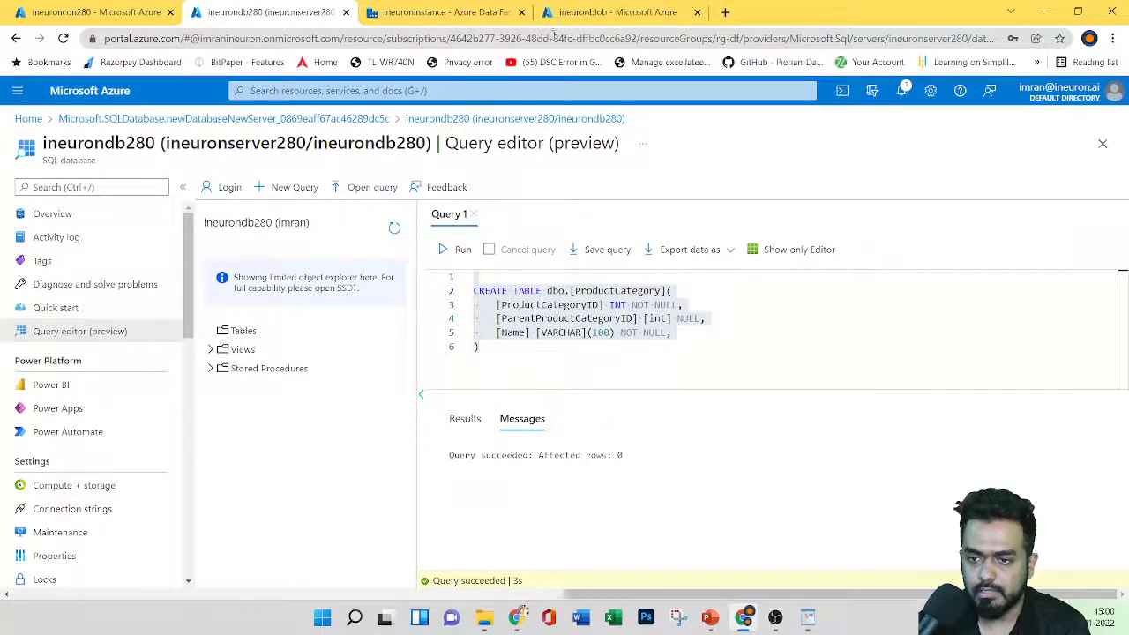
Step: Copy the Product CREATE TABLE script from the CreateProductTable WordPad file
mouse_move(805, 623)
click(847, 529)
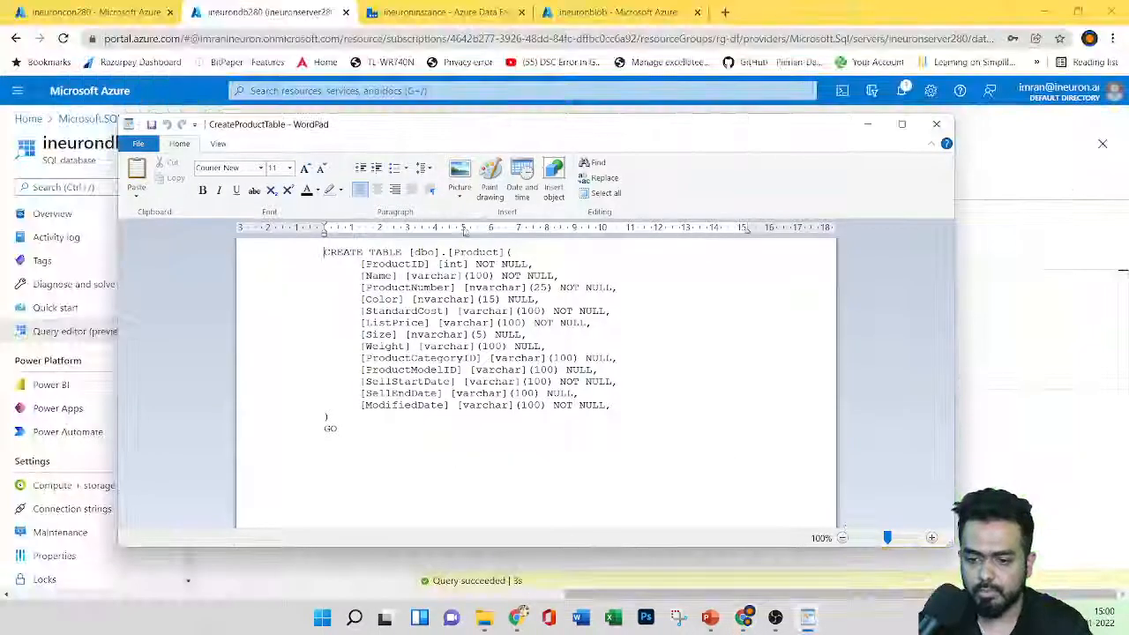
drag(314, 257, 355, 432)
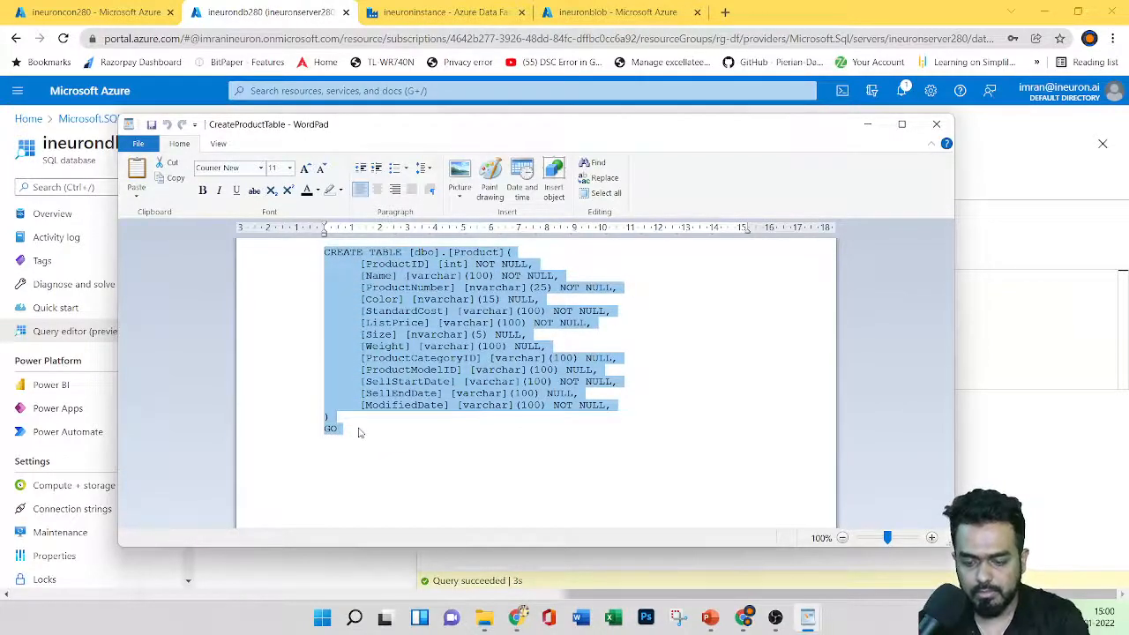
click(745, 521)
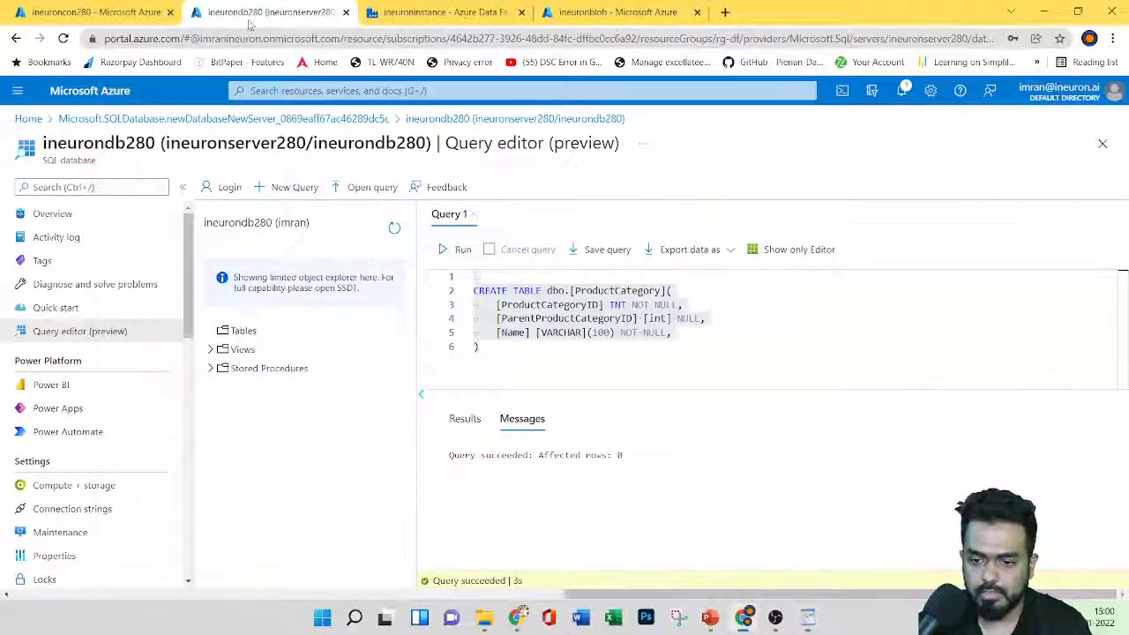
Step: Run the Product script in a new query, then refresh to list dbo.Product and dbo.ProductCategory
click(296, 188)
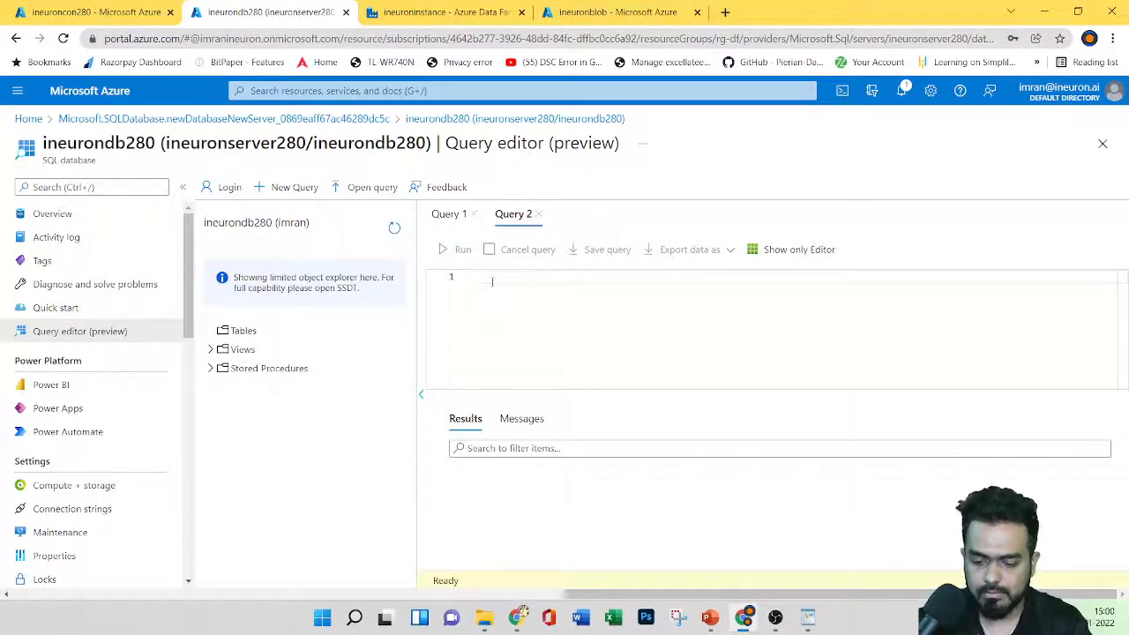
key(ctrl+v)
key(ctrl+Home)
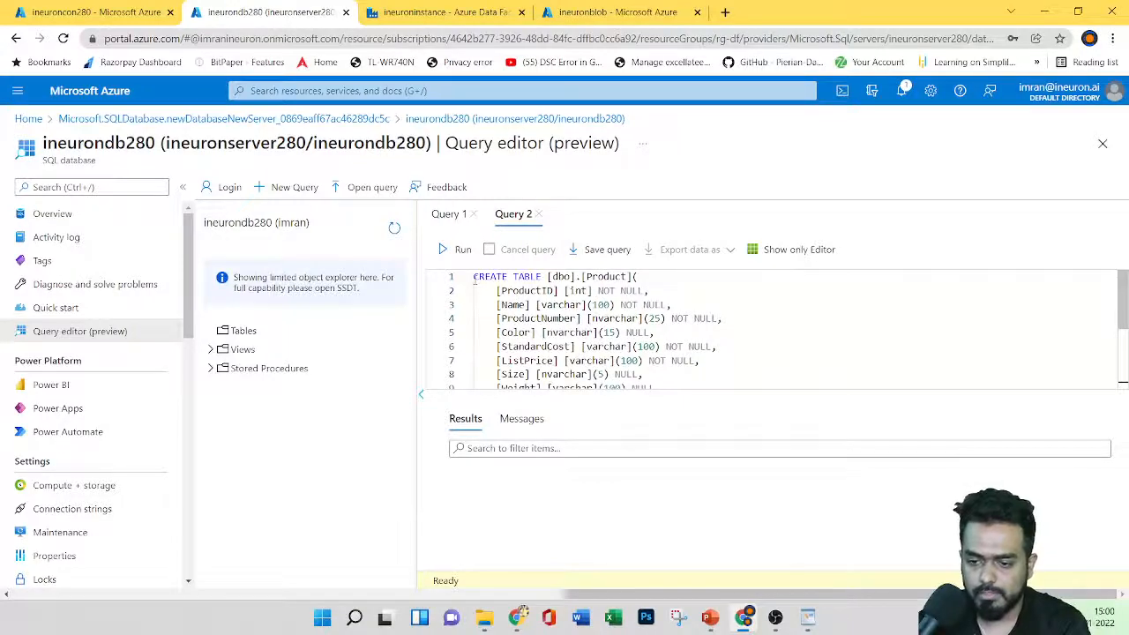
key(ctrl+a)
click(459, 255)
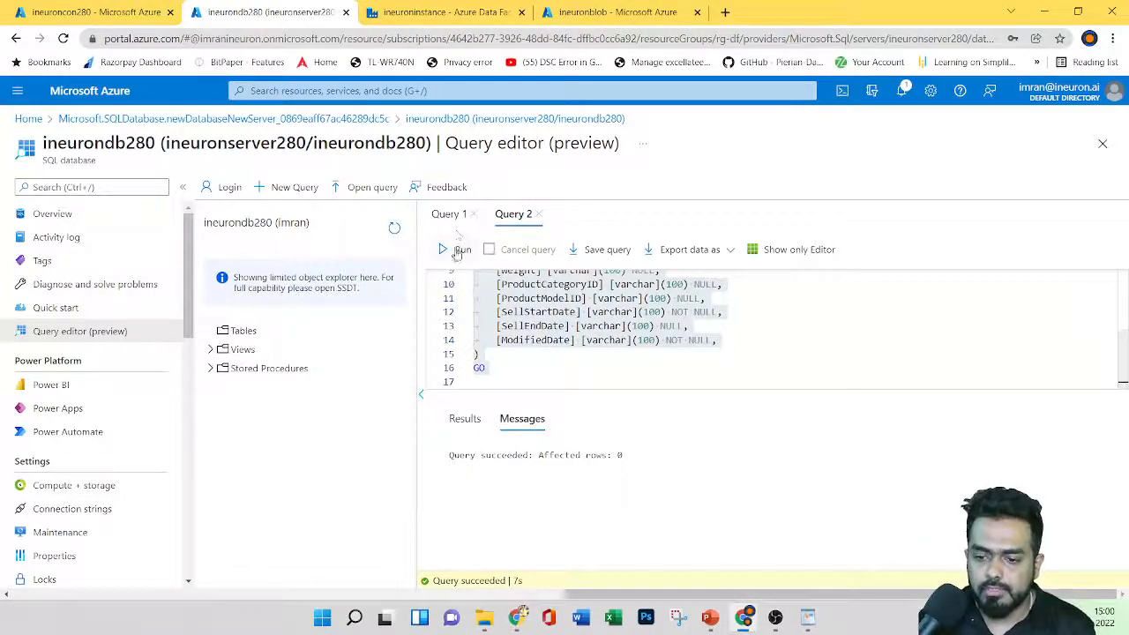
click(395, 228)
click(210, 330)
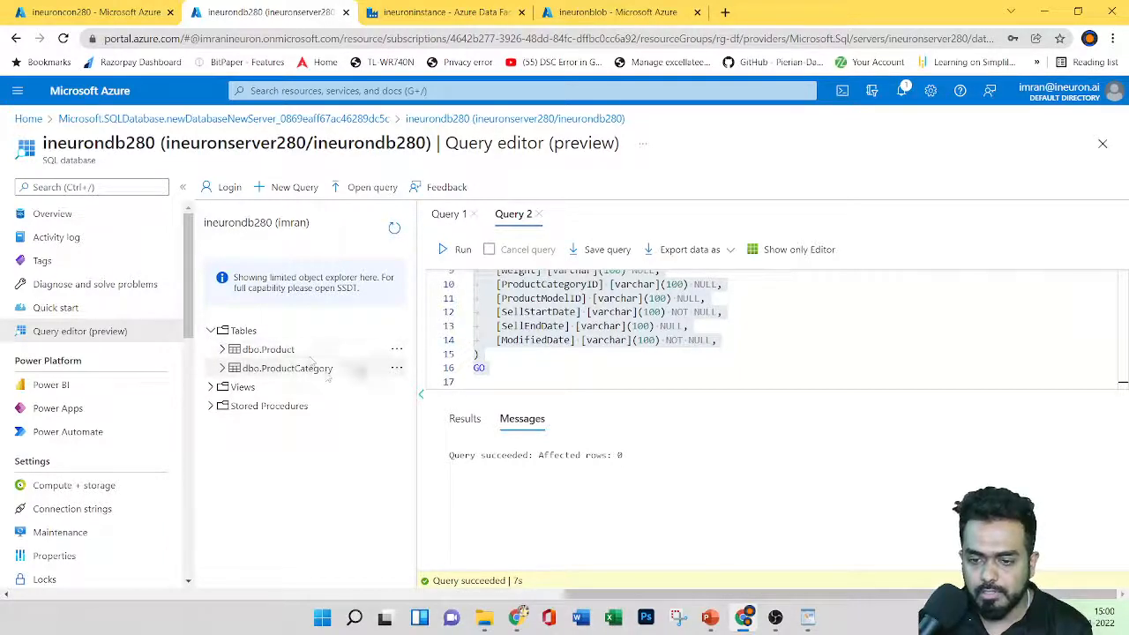
Step: Show the Demo: Copy Activity slide, then return to the ineuroninstance Data Factory home page
click(711, 619)
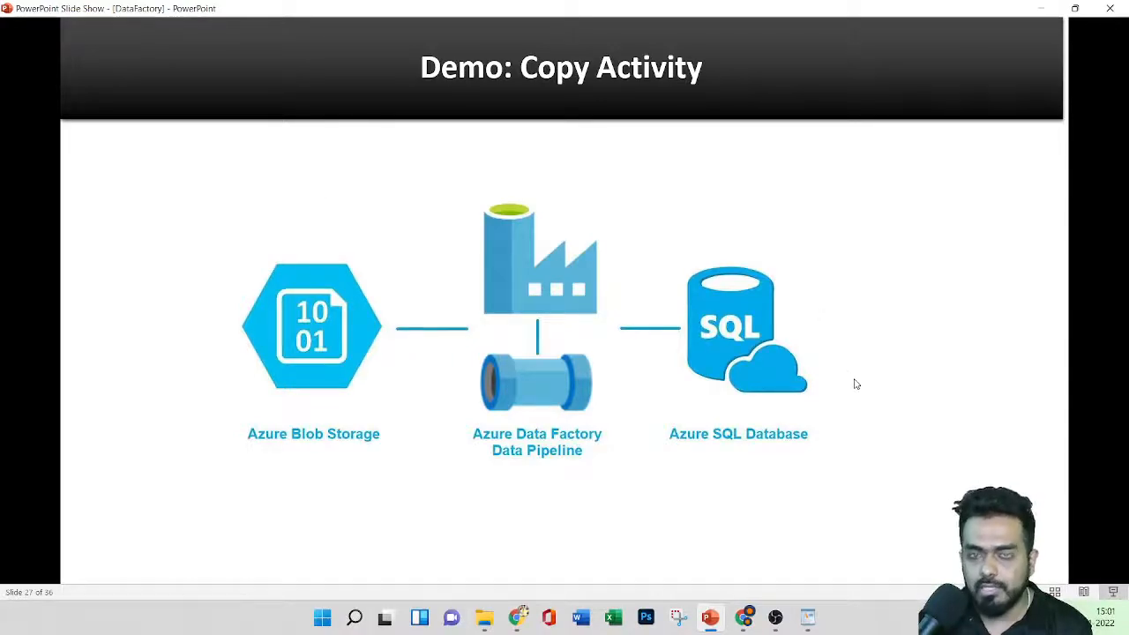
click(744, 616)
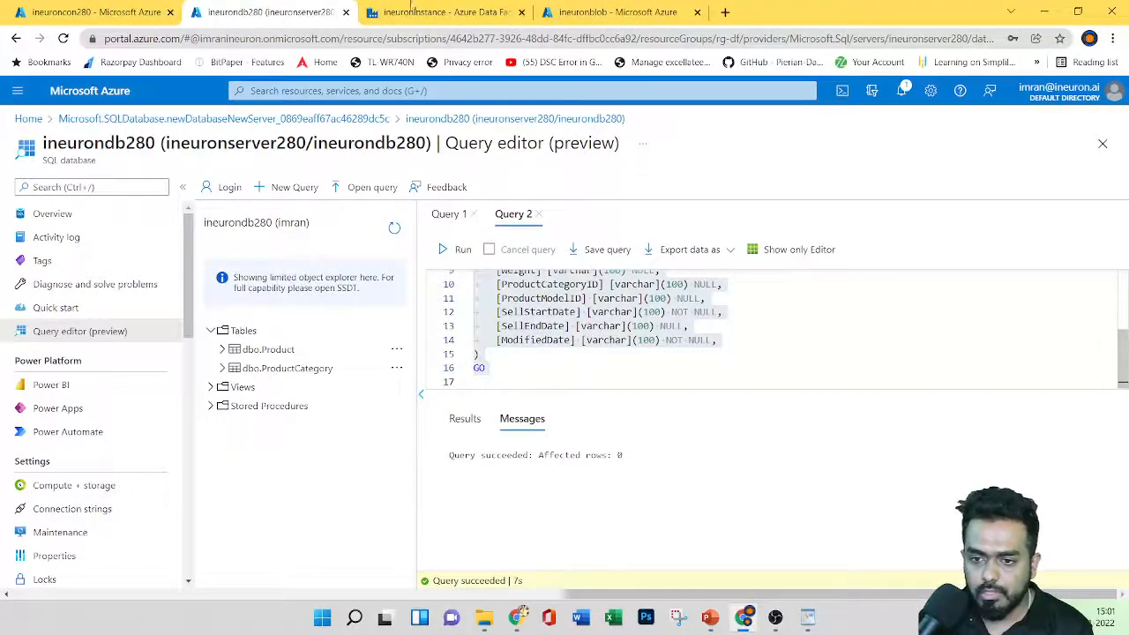
click(446, 11)
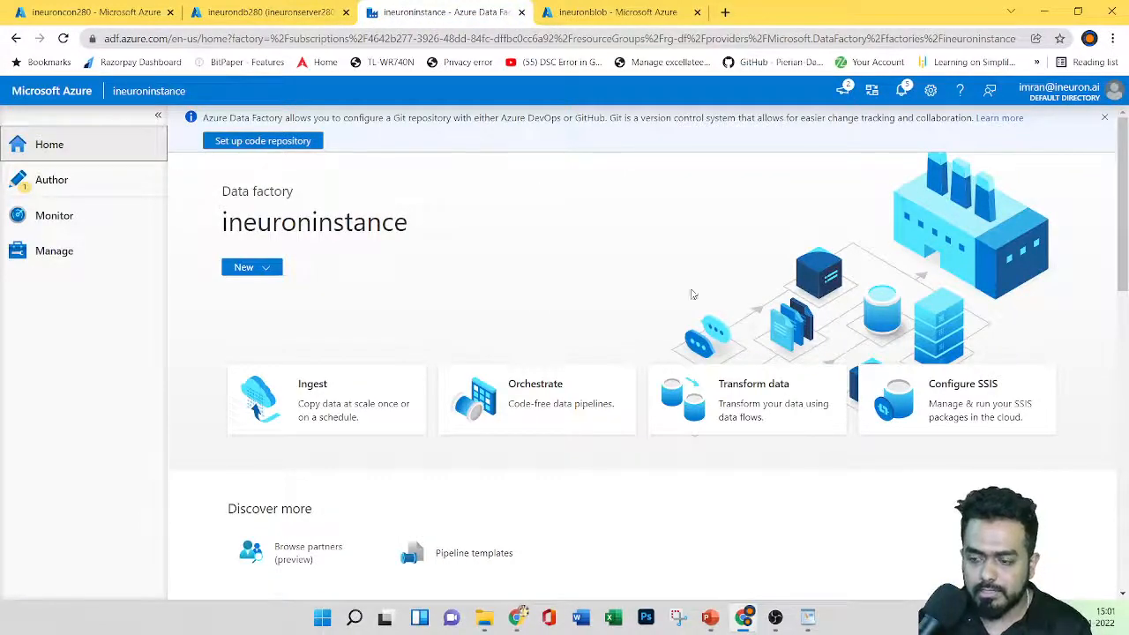
Step: Launch the Copy Data tool from the Ingest card, discarding the unpublished changes
click(268, 267)
click(497, 274)
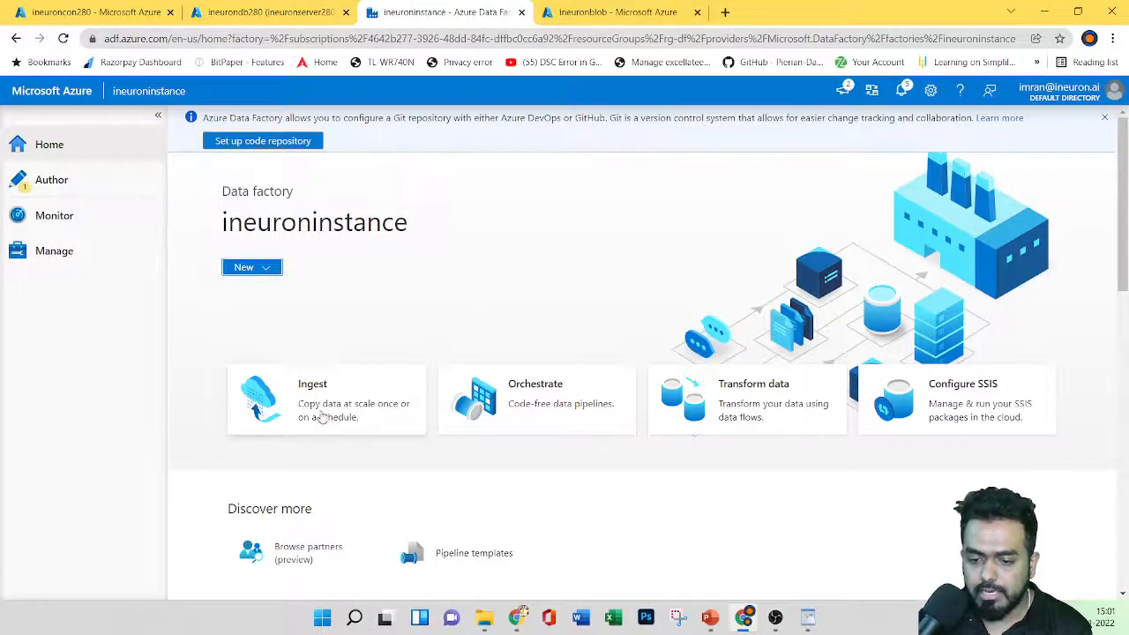
click(353, 413)
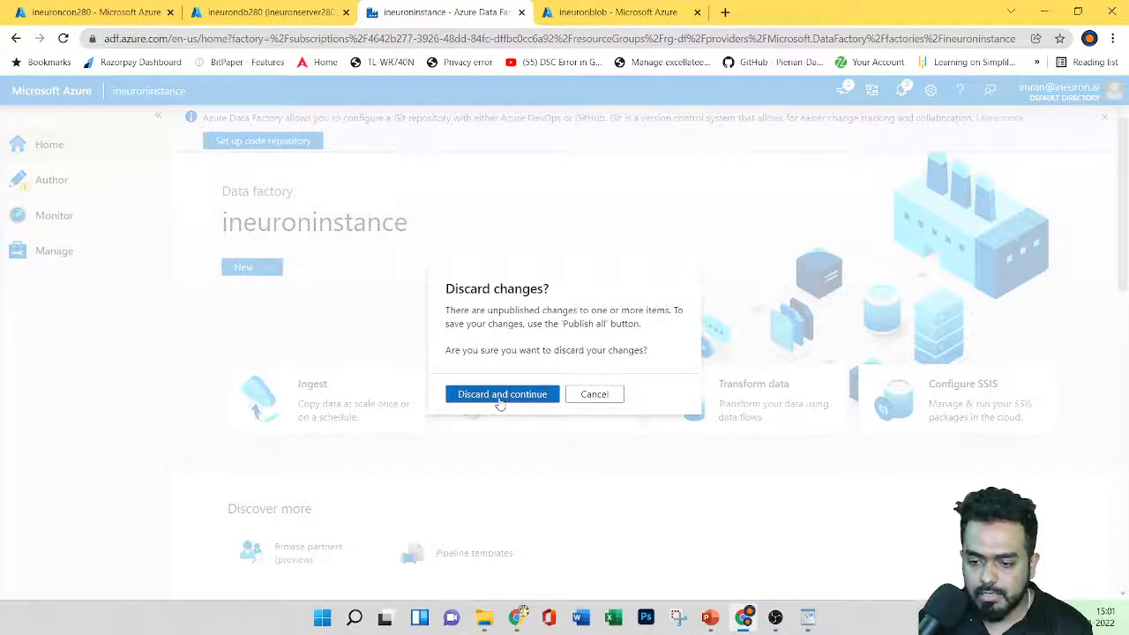
click(500, 396)
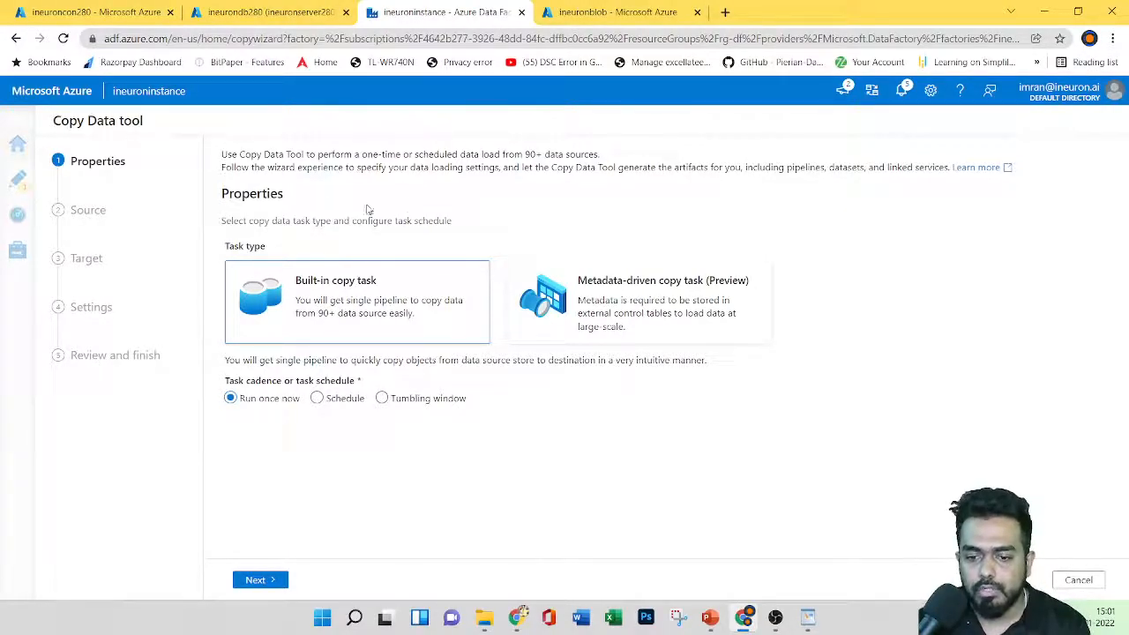
Step: After trying the schedule and tumbling window options, set the Built-in copy task to Run once now and proceed to Source
drag(220, 193, 469, 224)
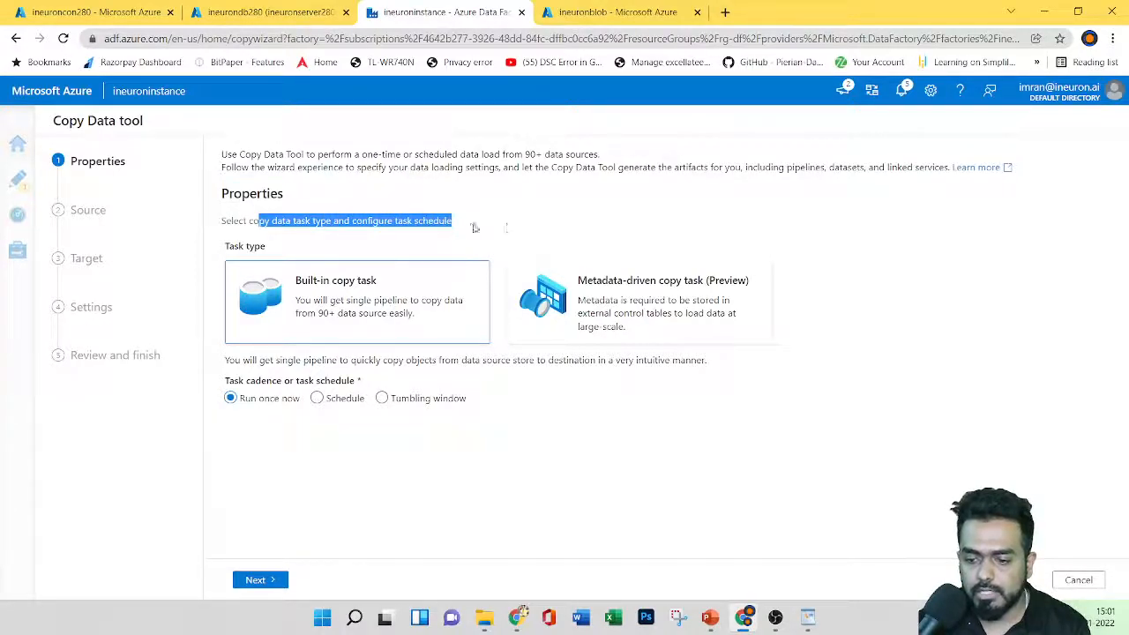
click(499, 235)
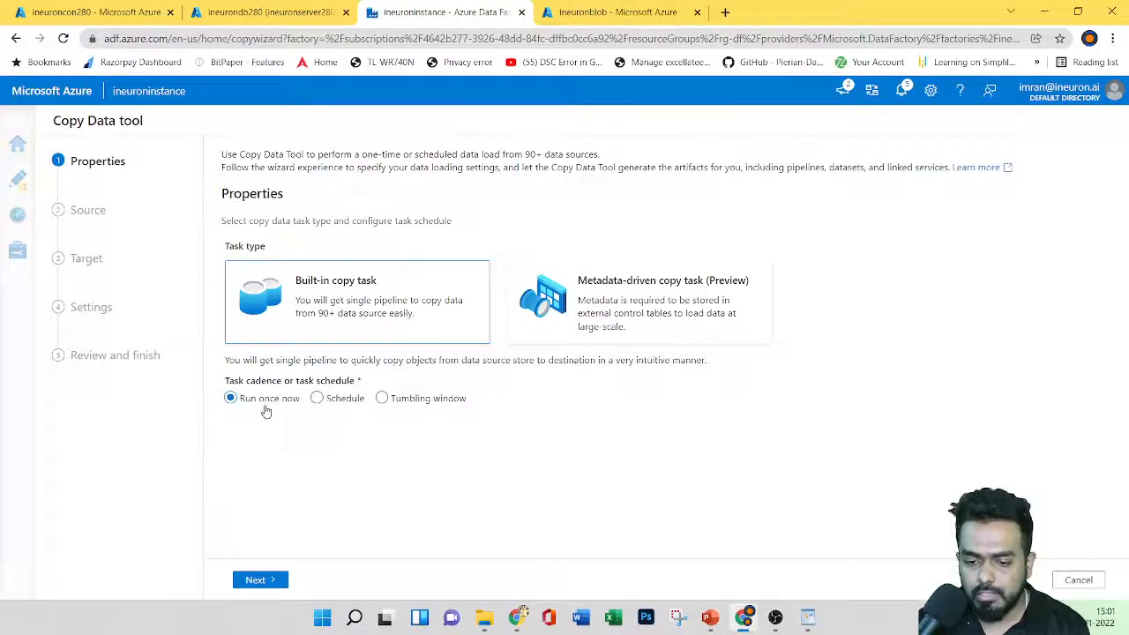
click(319, 402)
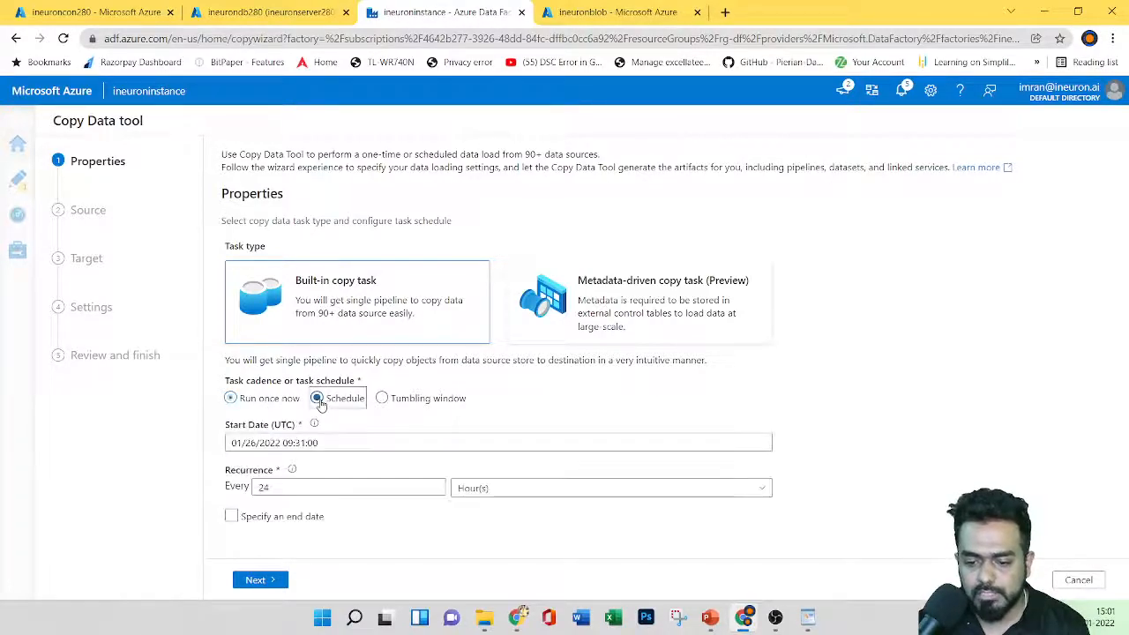
click(382, 397)
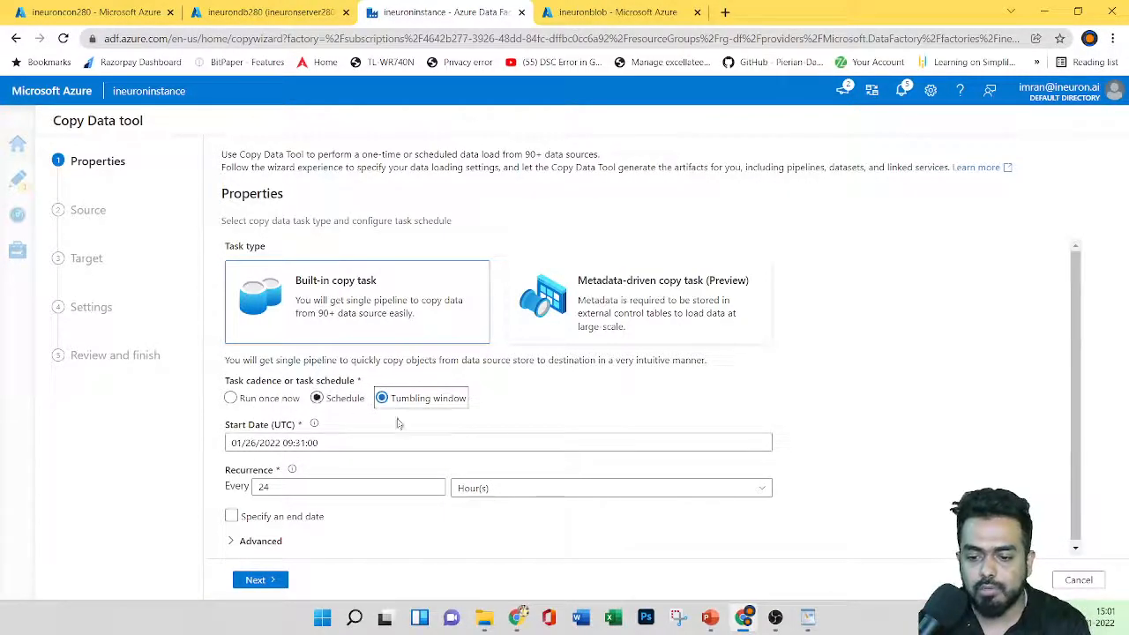
click(270, 400)
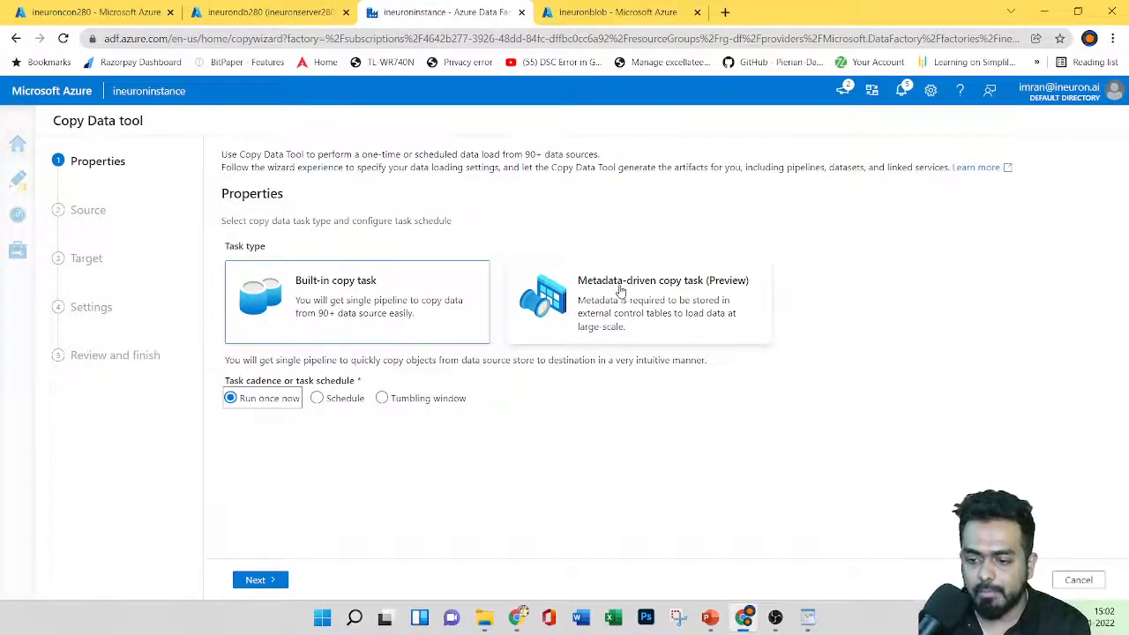
click(258, 580)
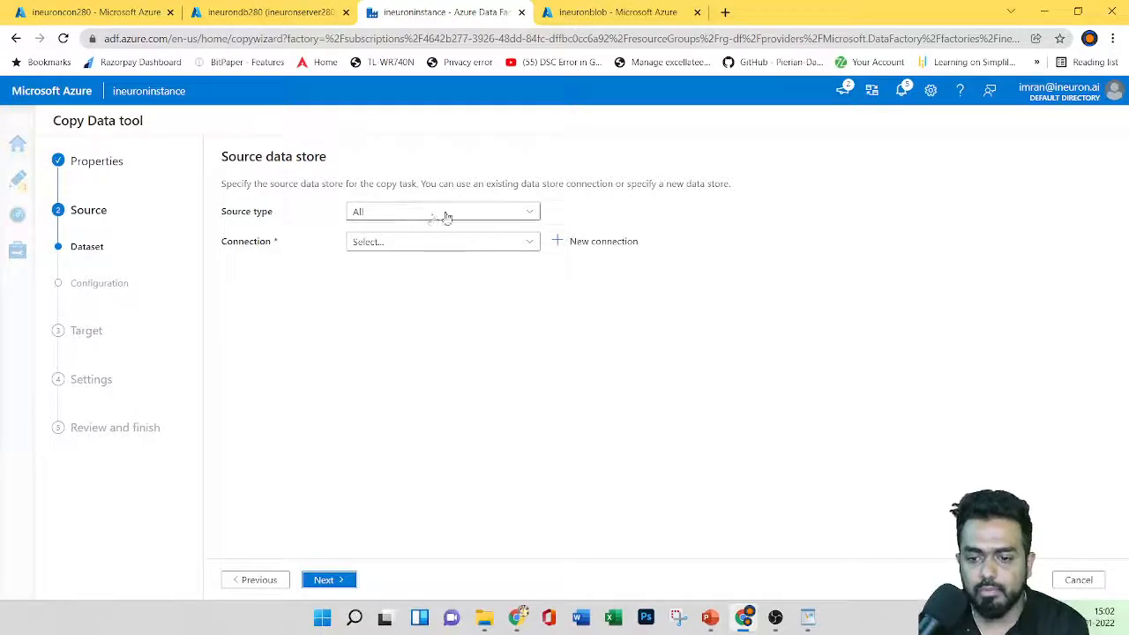
Step: Start a new source connection from the Source data store page
drag(231, 158, 327, 158)
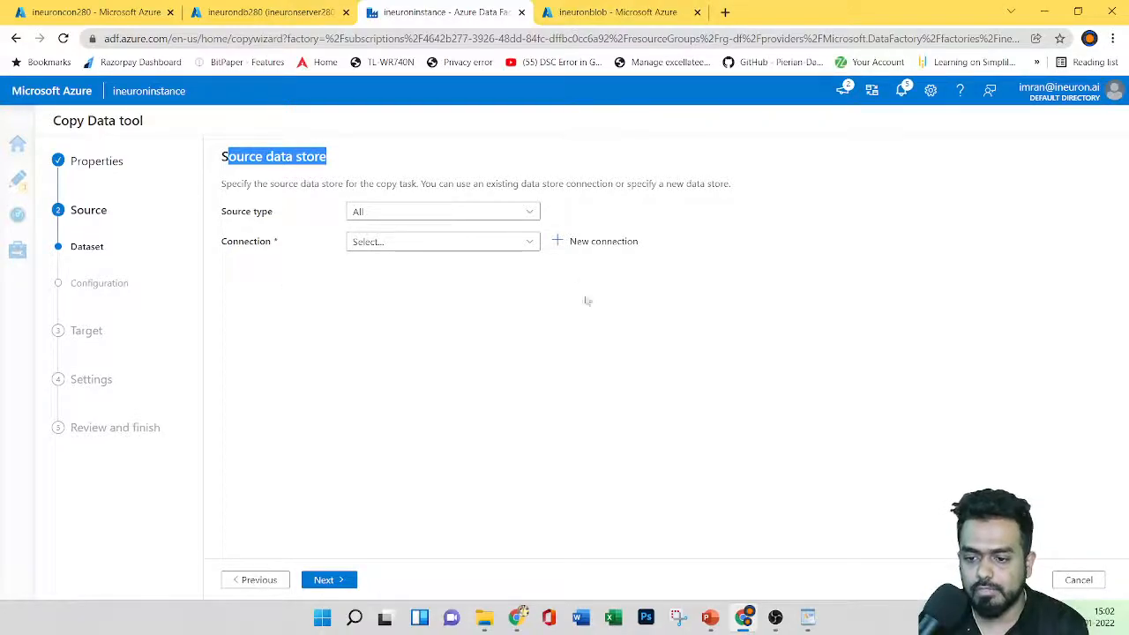
click(599, 241)
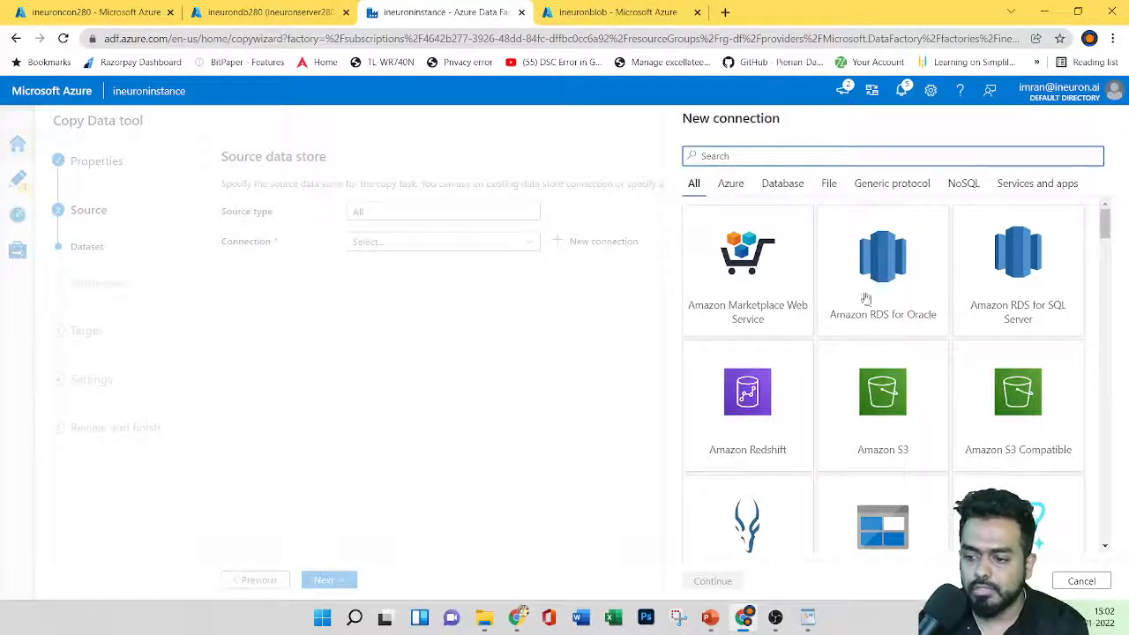
Step: Search 'blo' and pick the Azure Blob Storage connector
click(755, 150)
text(blo)
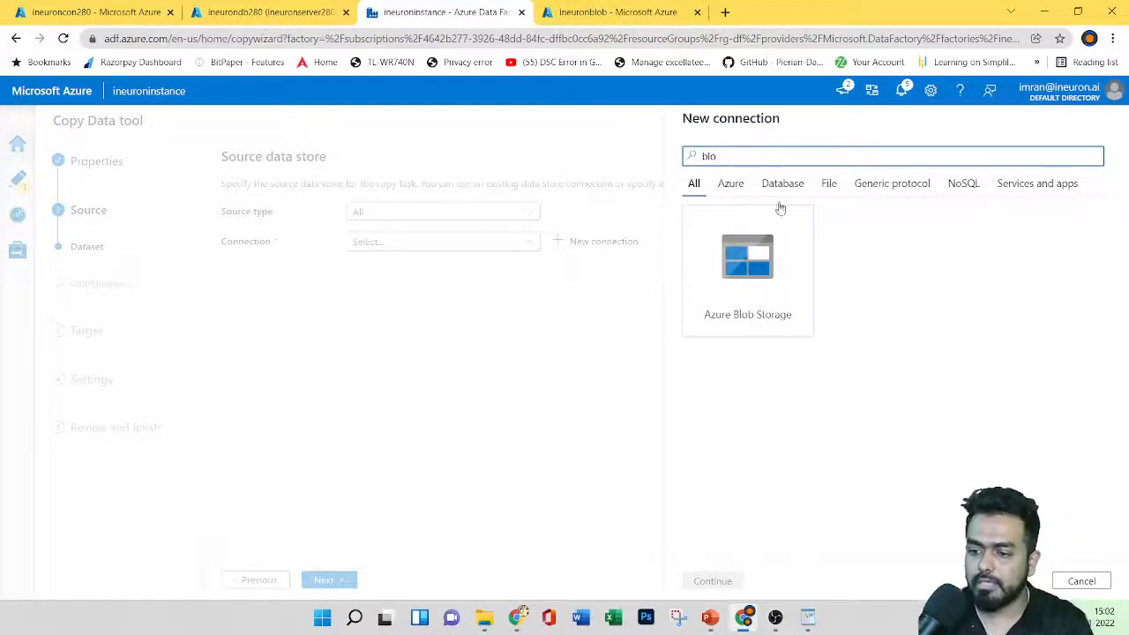
click(782, 276)
click(737, 582)
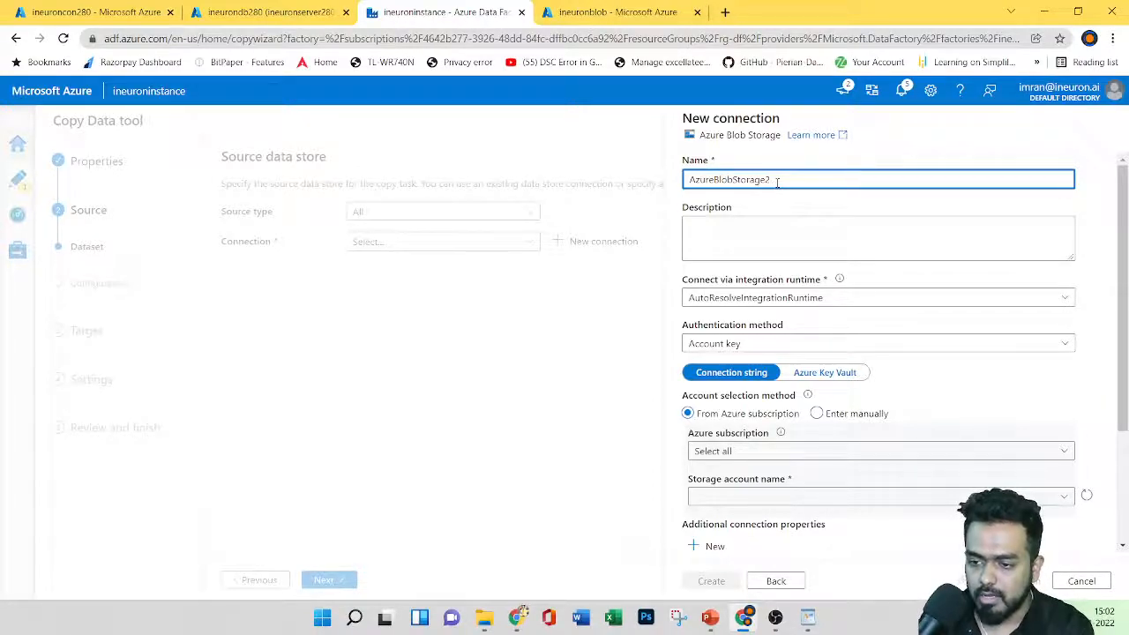
Step: Rename the connection to ineuronnewconn and keep the default integration runtime
drag(777, 182, 669, 196)
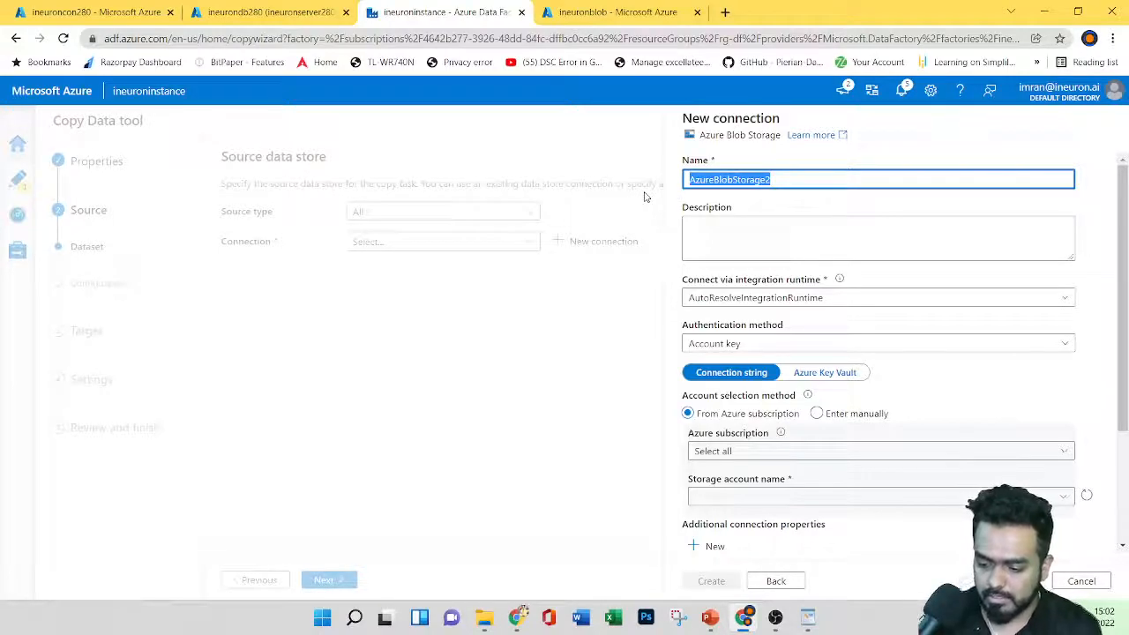
text(n)
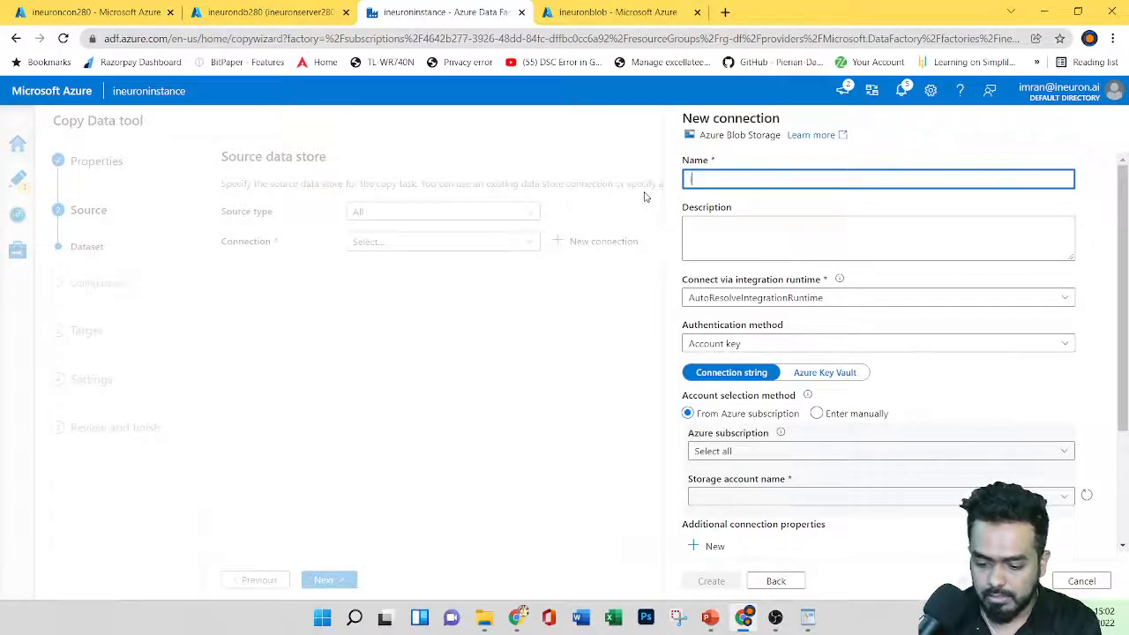
text(ineuronnewconn)
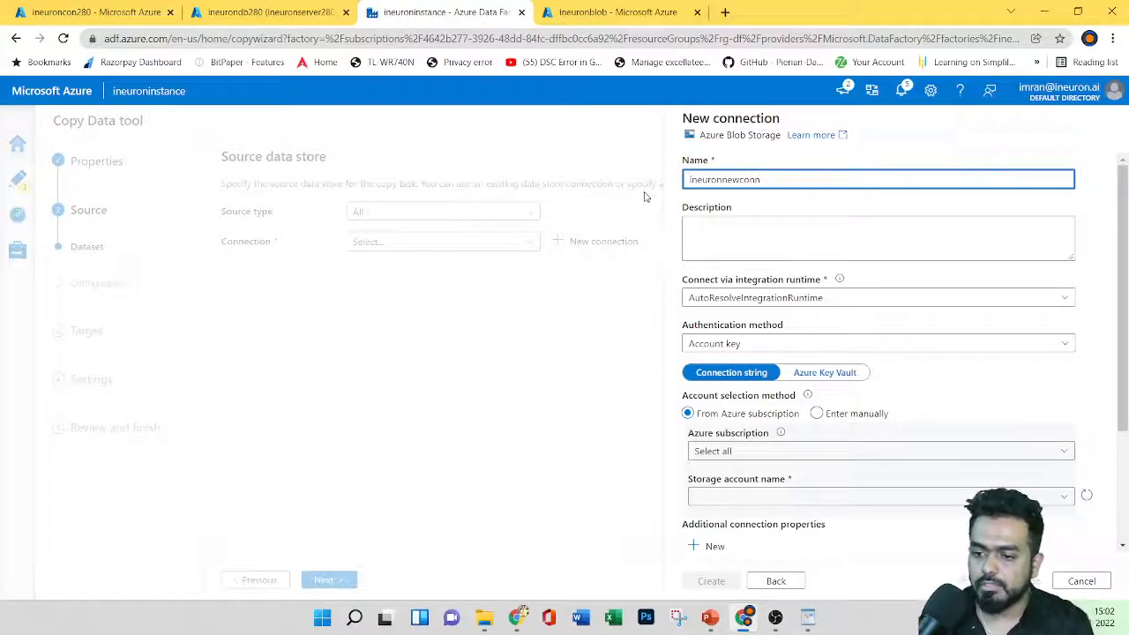
click(721, 229)
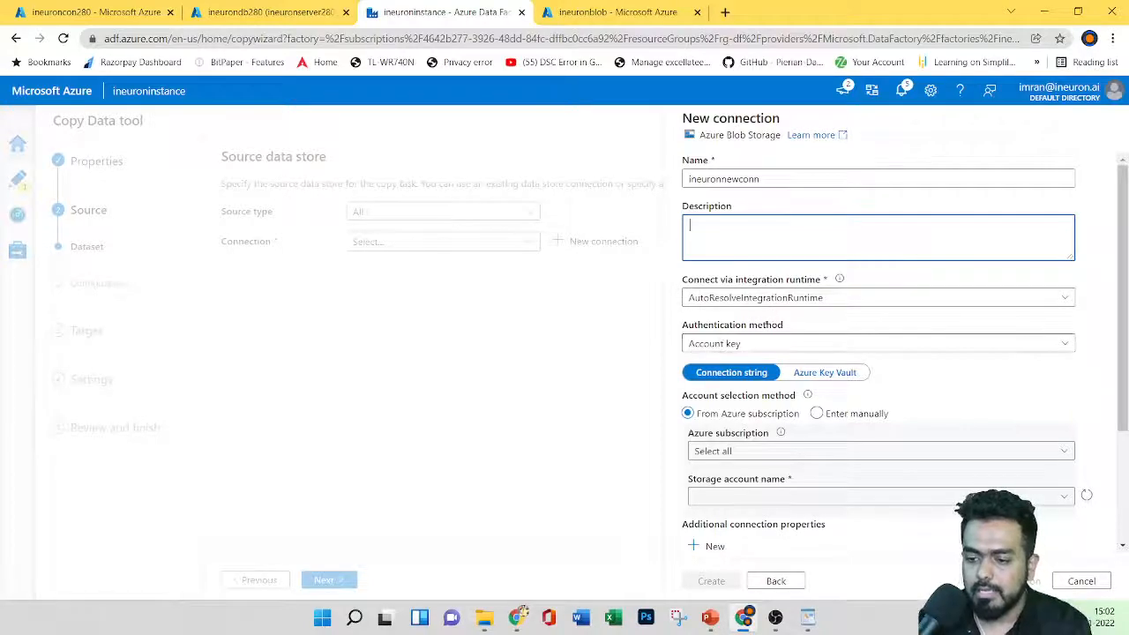
click(810, 302)
click(664, 328)
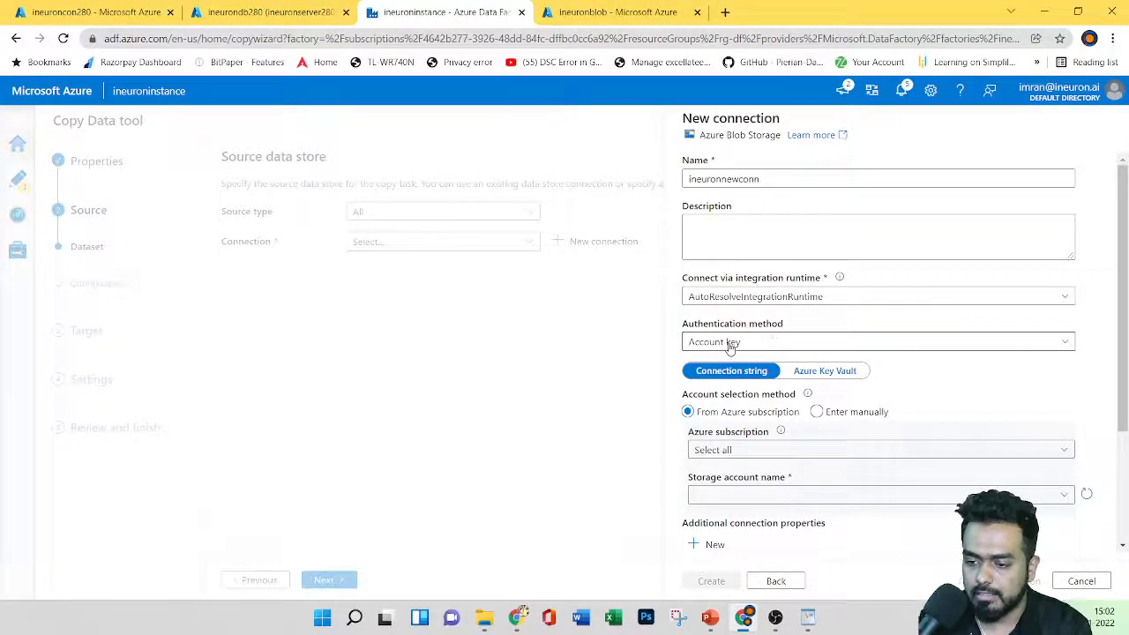
scroll(871, 461, down, 1)
Step: Choose Azure subscription 1 and the ineuronstorage280 storage account
click(882, 377)
click(746, 424)
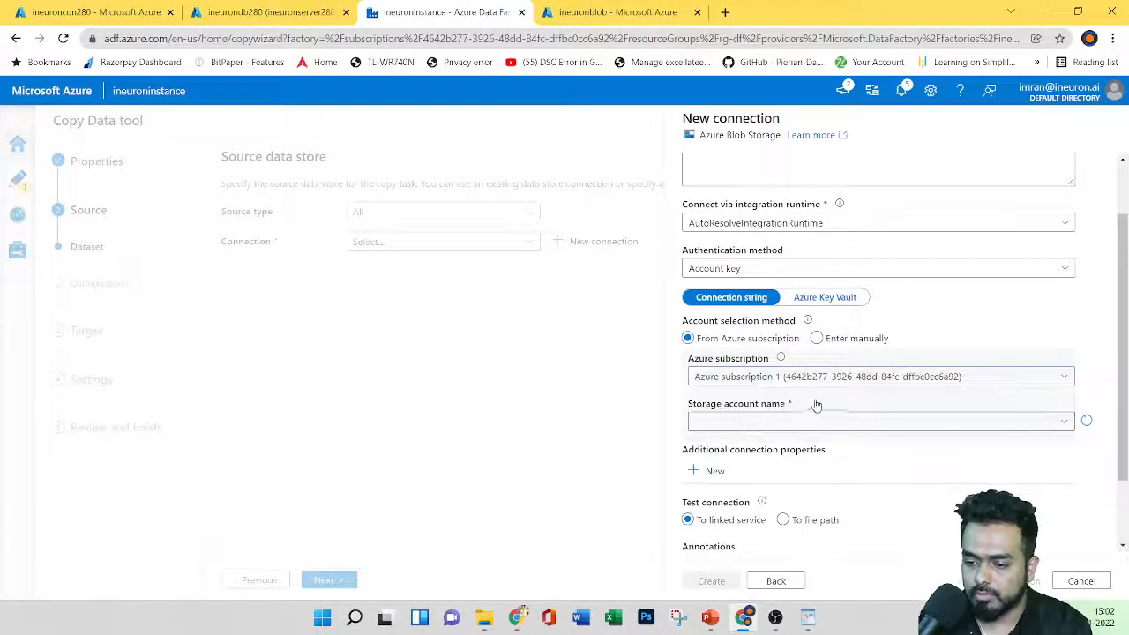
click(764, 421)
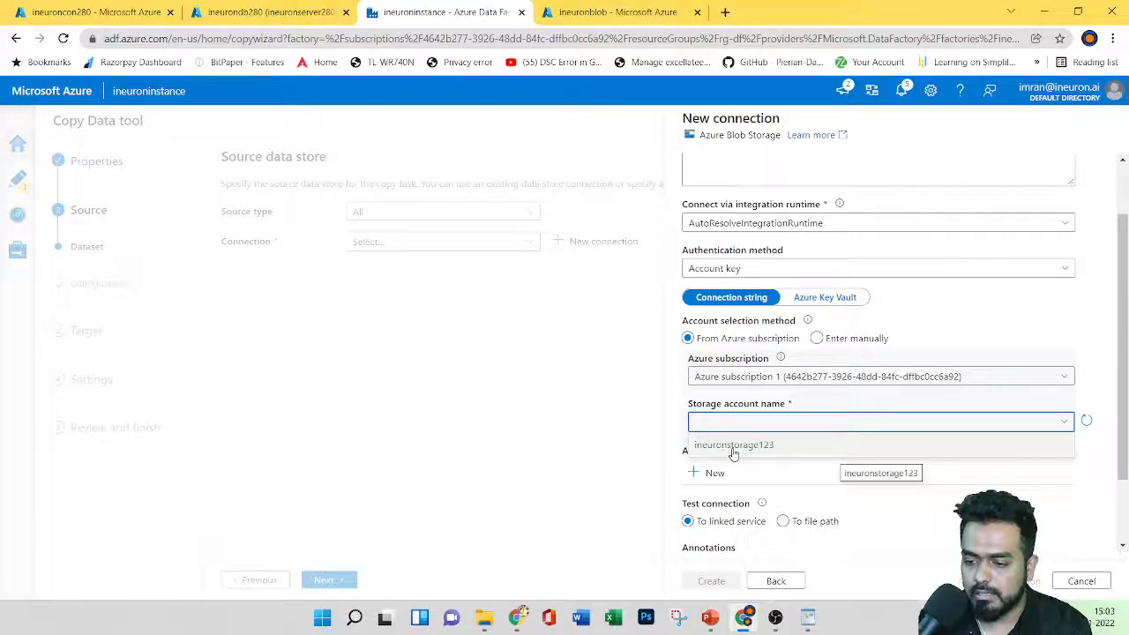
click(1087, 421)
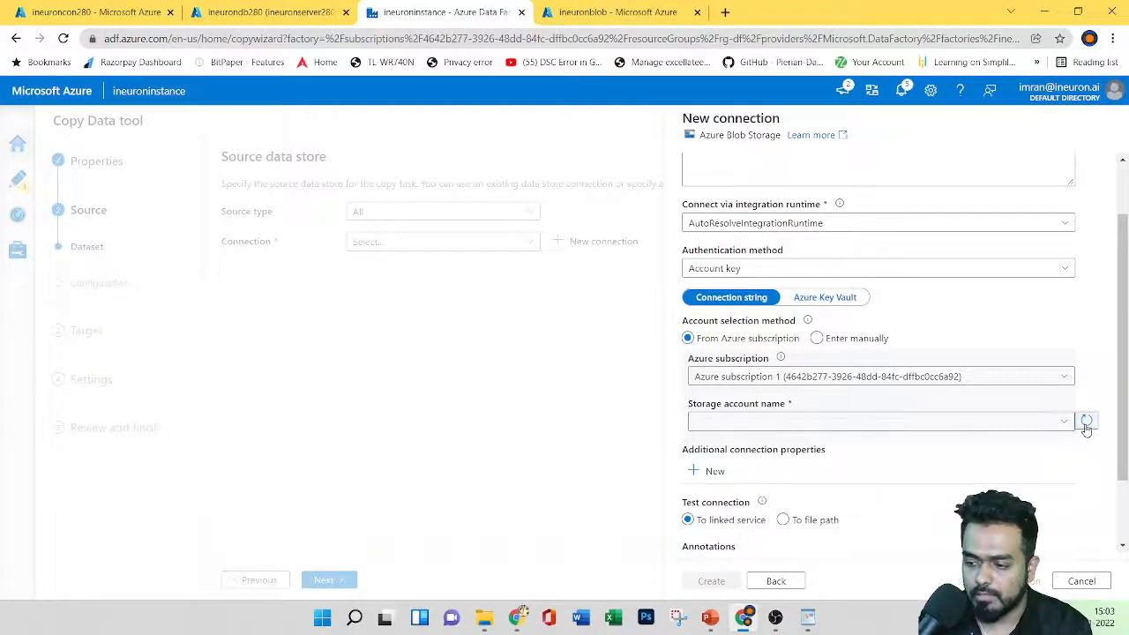
click(835, 425)
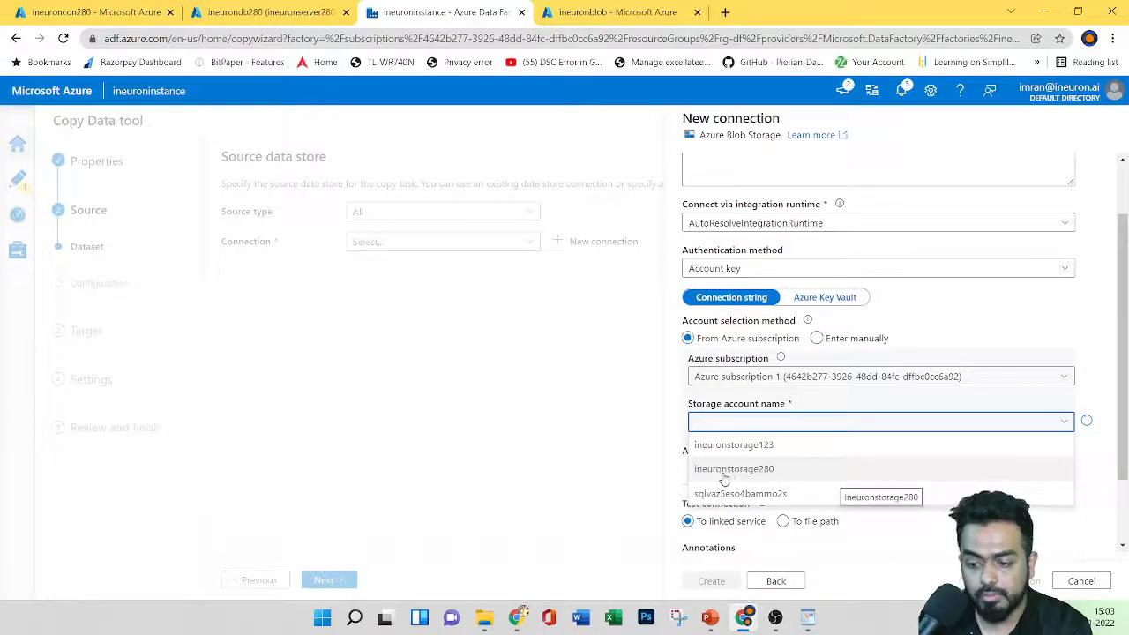
click(775, 472)
Step: Check which files the ineuroncon280 container holds in the storage portal
key(ctrl+1)
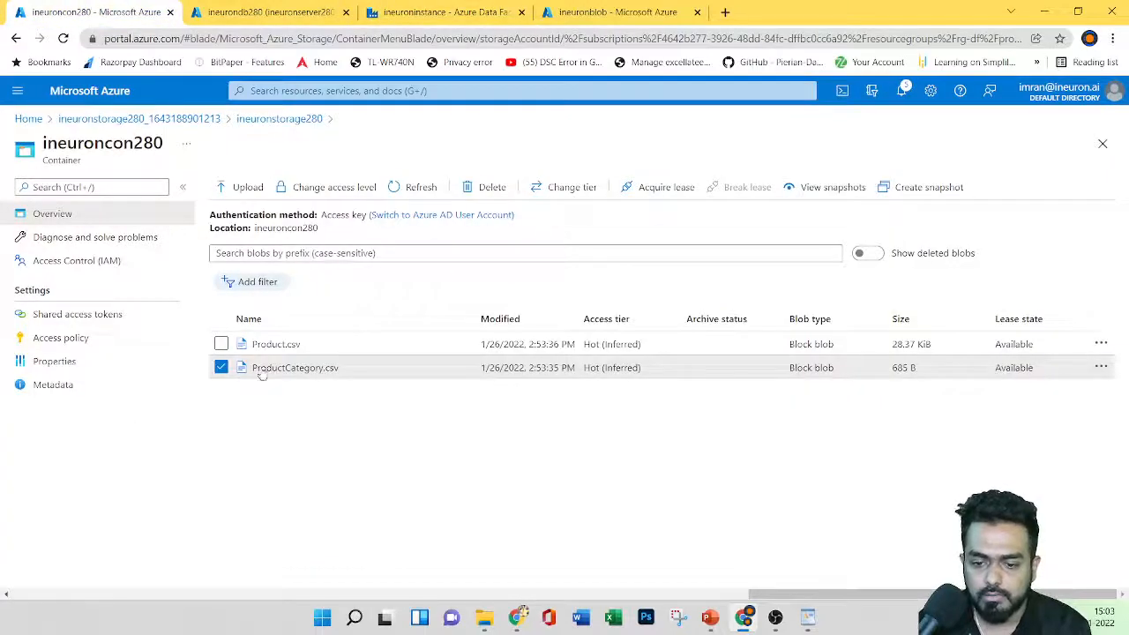
drag(69, 144, 134, 145)
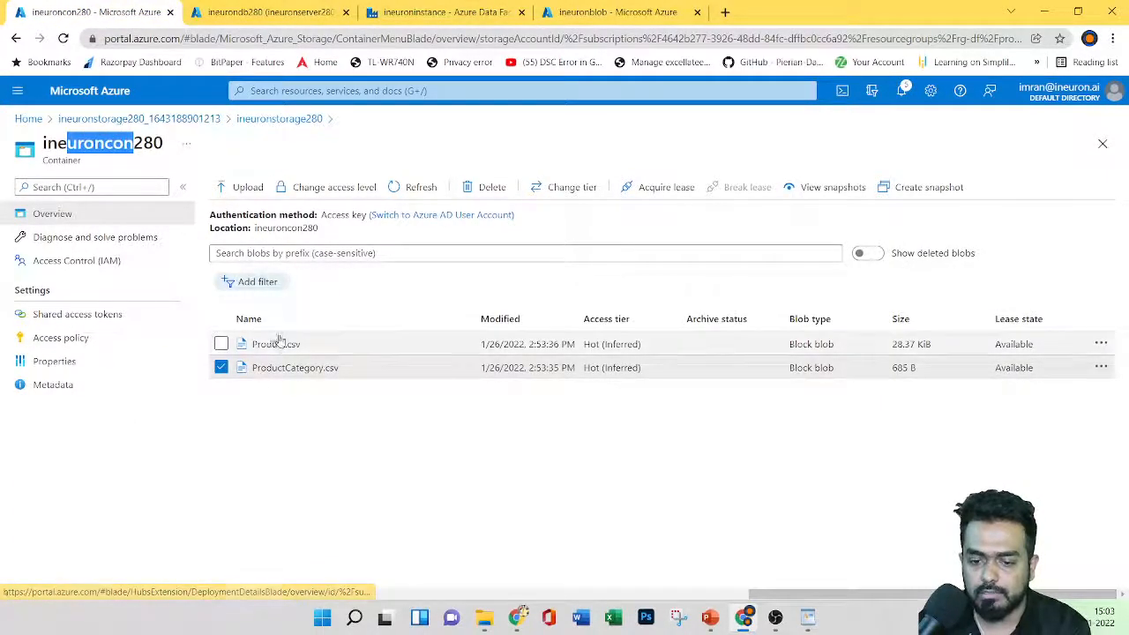
click(477, 11)
click(600, 12)
Step: Create the ineuronnewconn Blob Storage linked service from the connection form
click(485, 9)
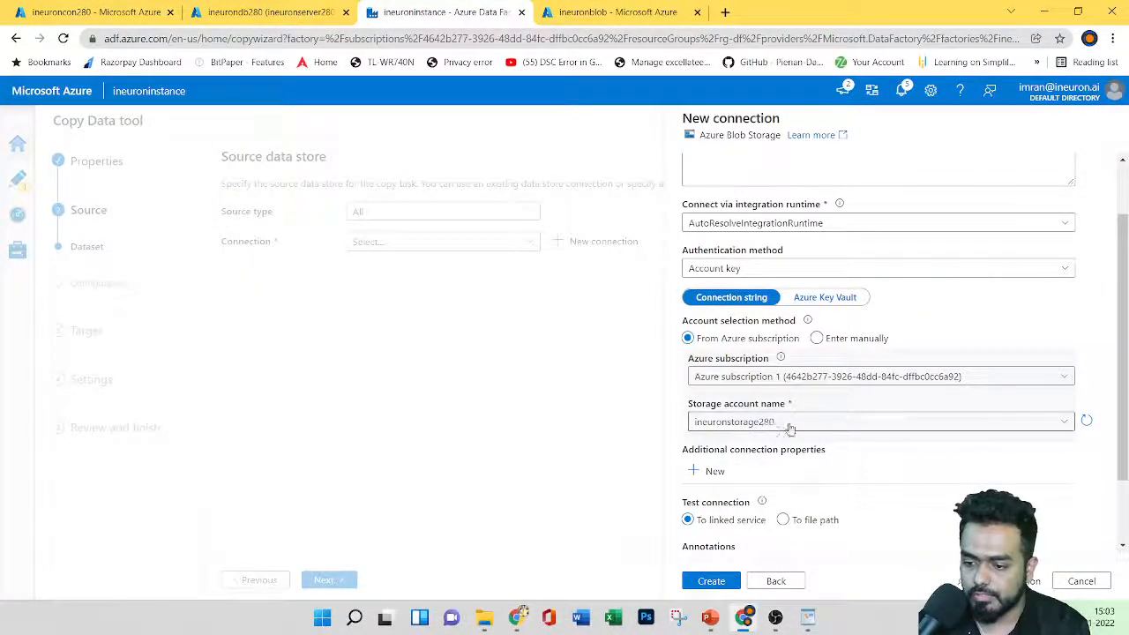
scroll(941, 484, down, 1)
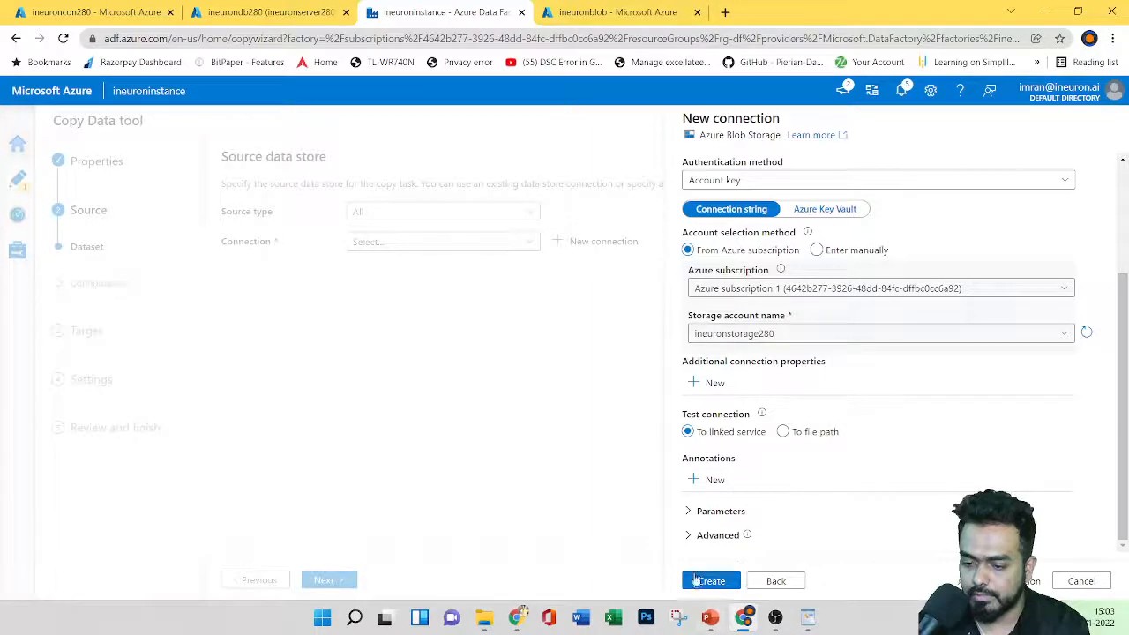
click(710, 581)
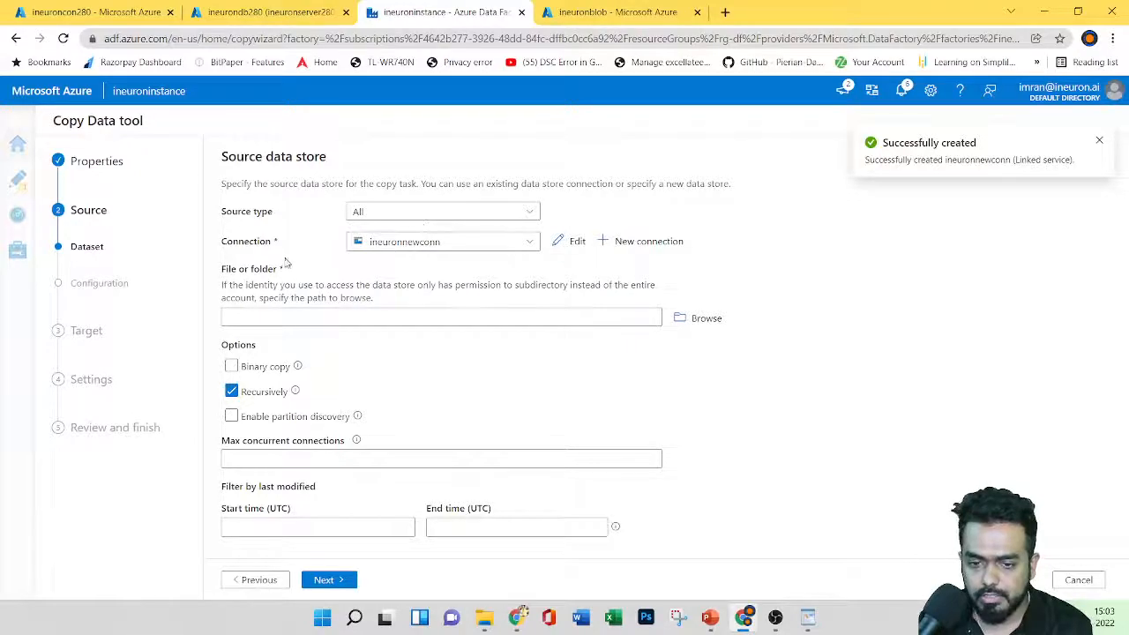
Step: Browse to ineuroncon280/Product.csv, confirm it as the source file, and continue
click(688, 319)
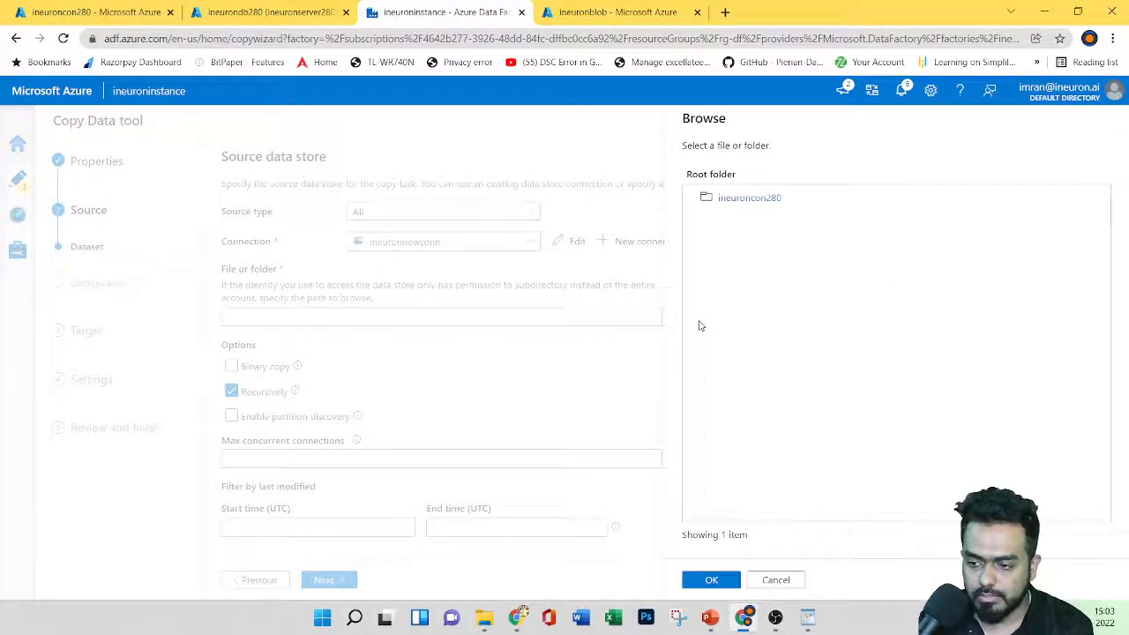
click(732, 199)
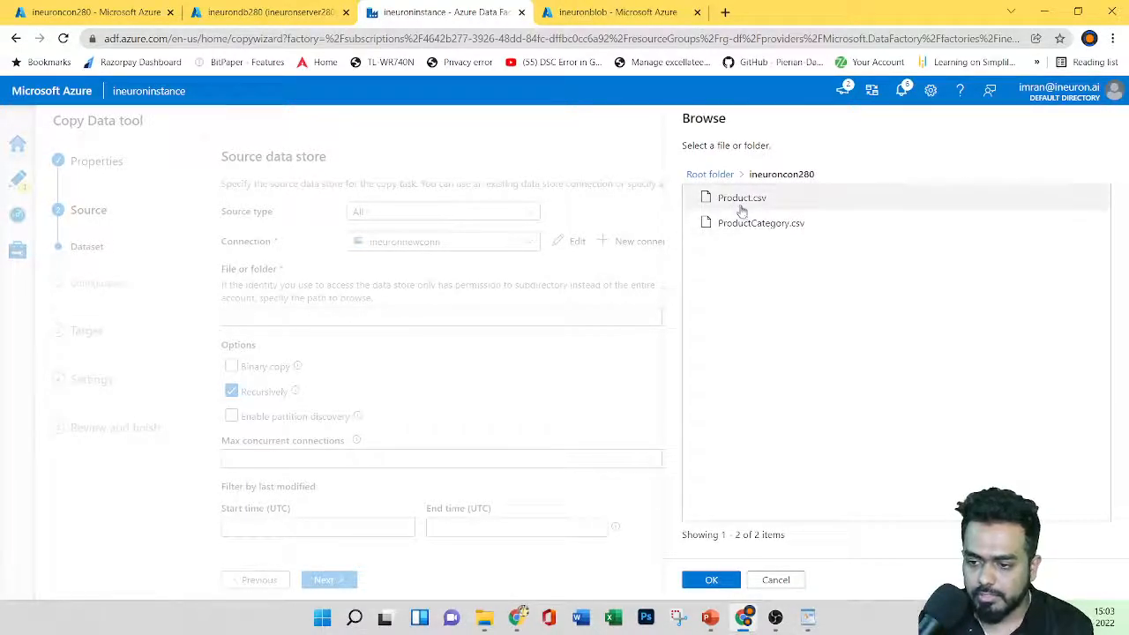
click(749, 201)
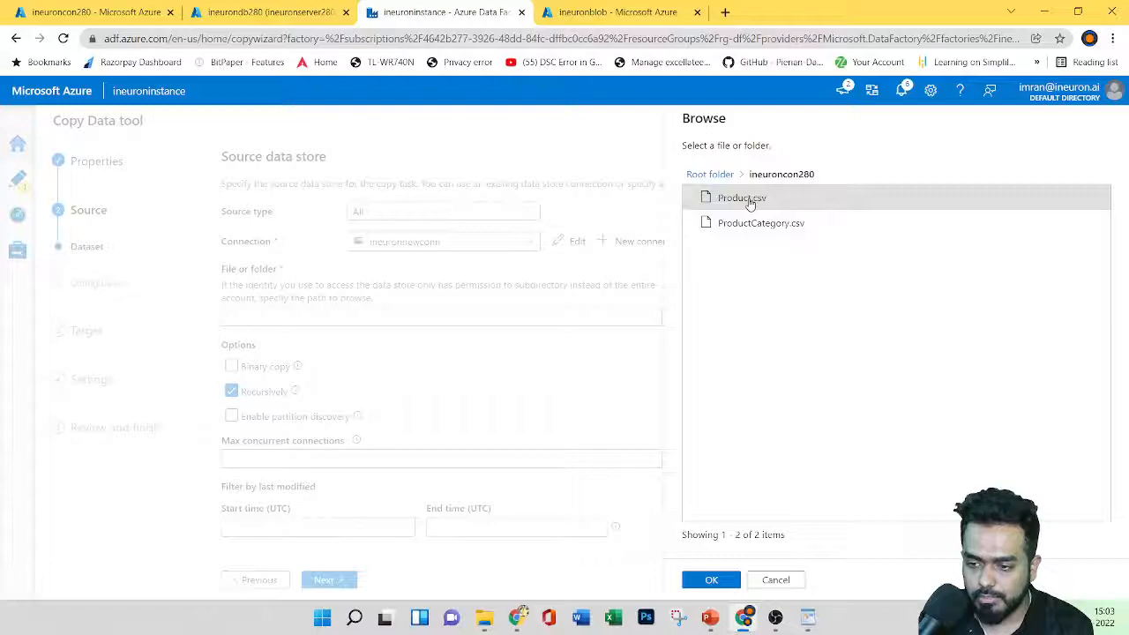
click(712, 582)
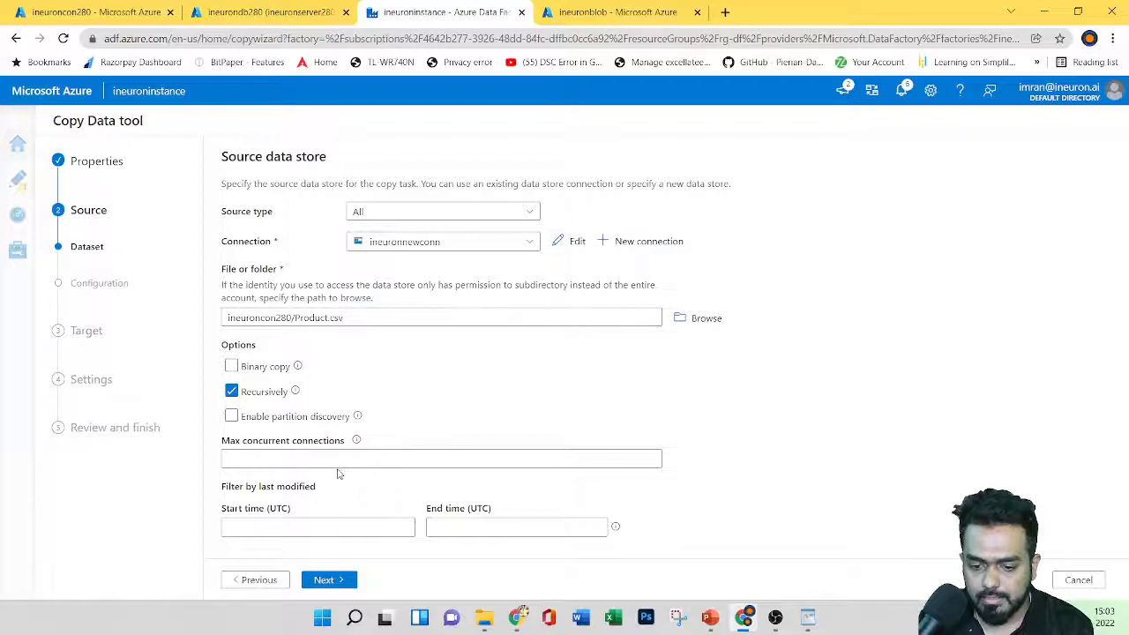
click(324, 580)
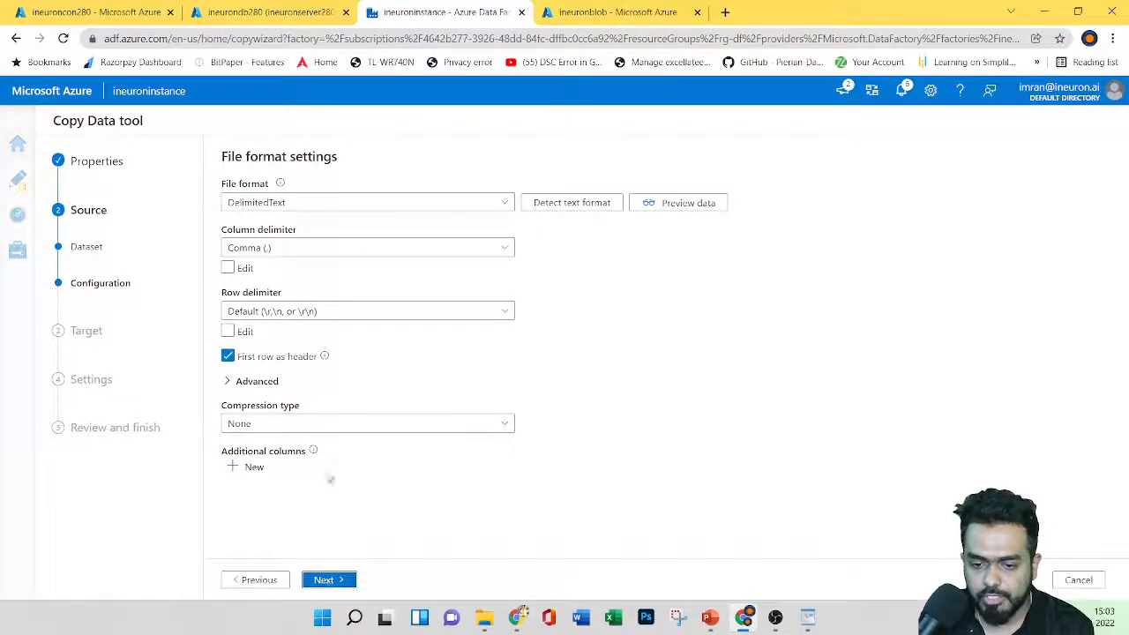
Step: Confirm DelimitedText as the source file format
click(325, 581)
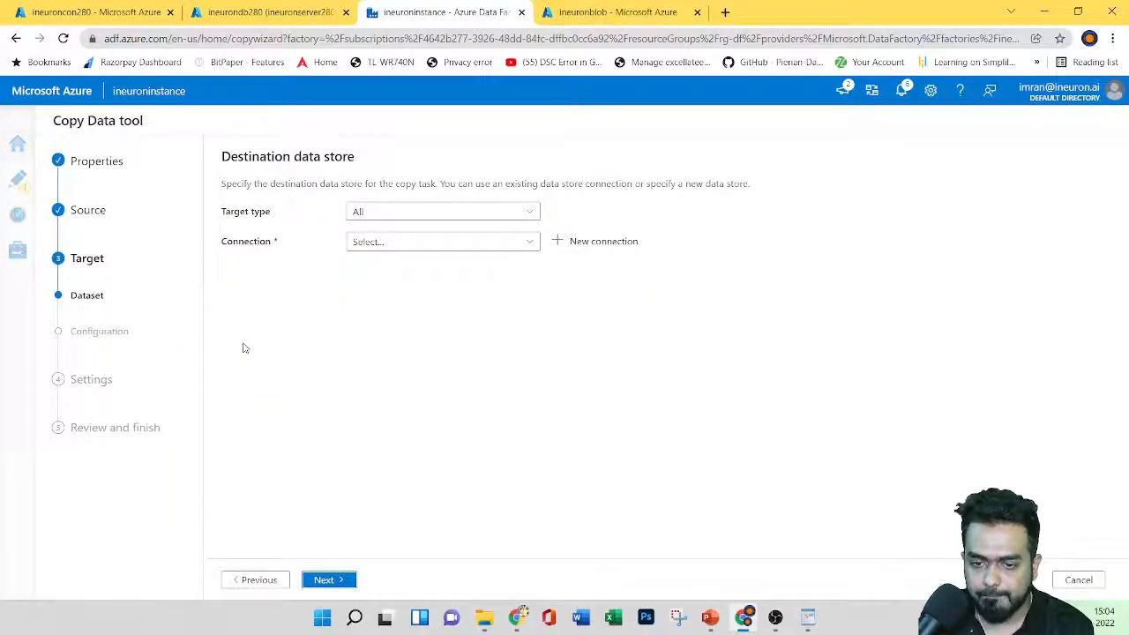
click(250, 577)
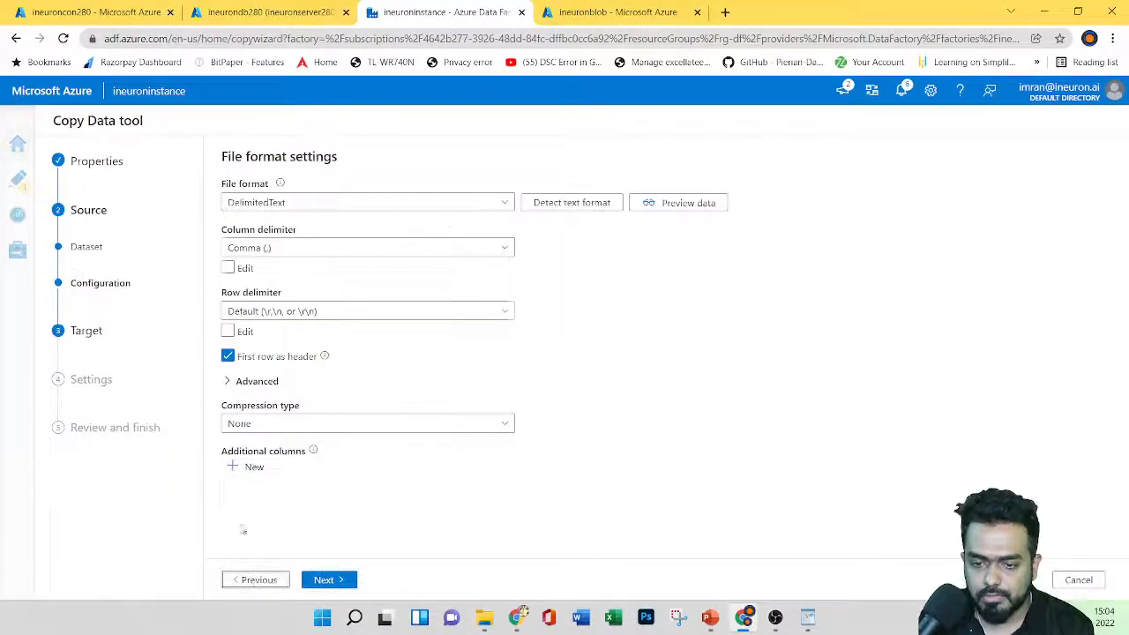
click(325, 203)
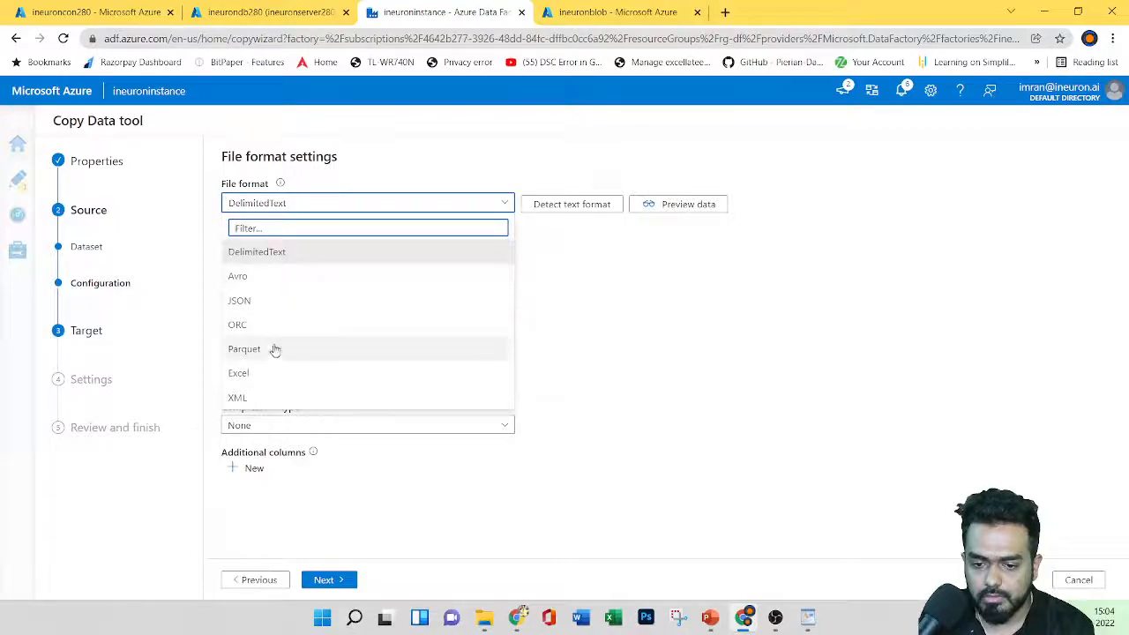
click(286, 257)
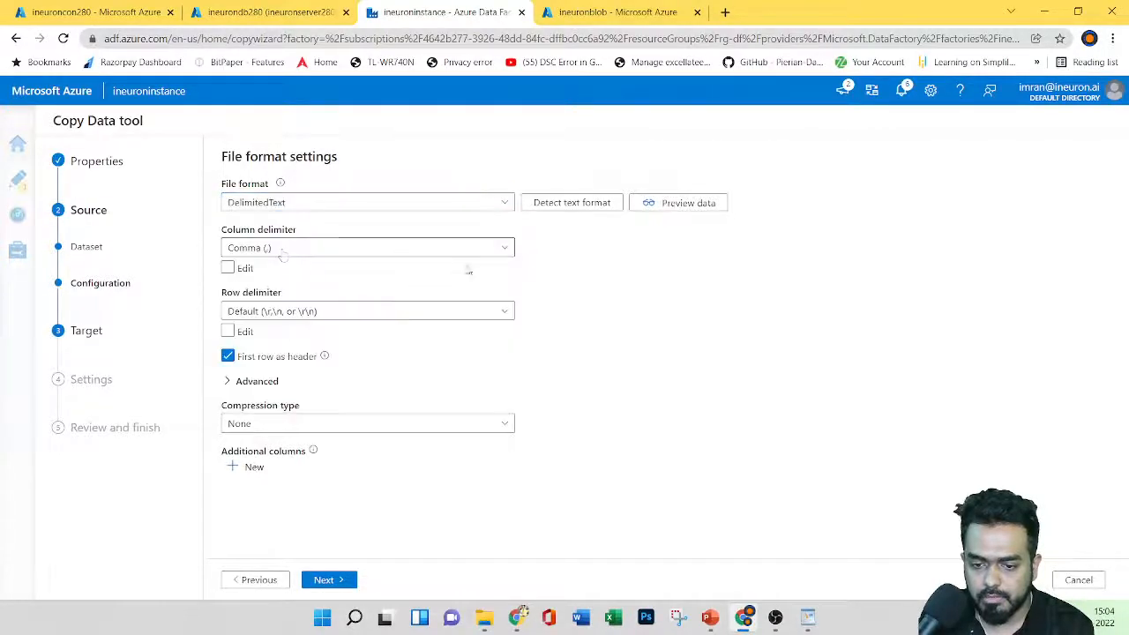
click(328, 580)
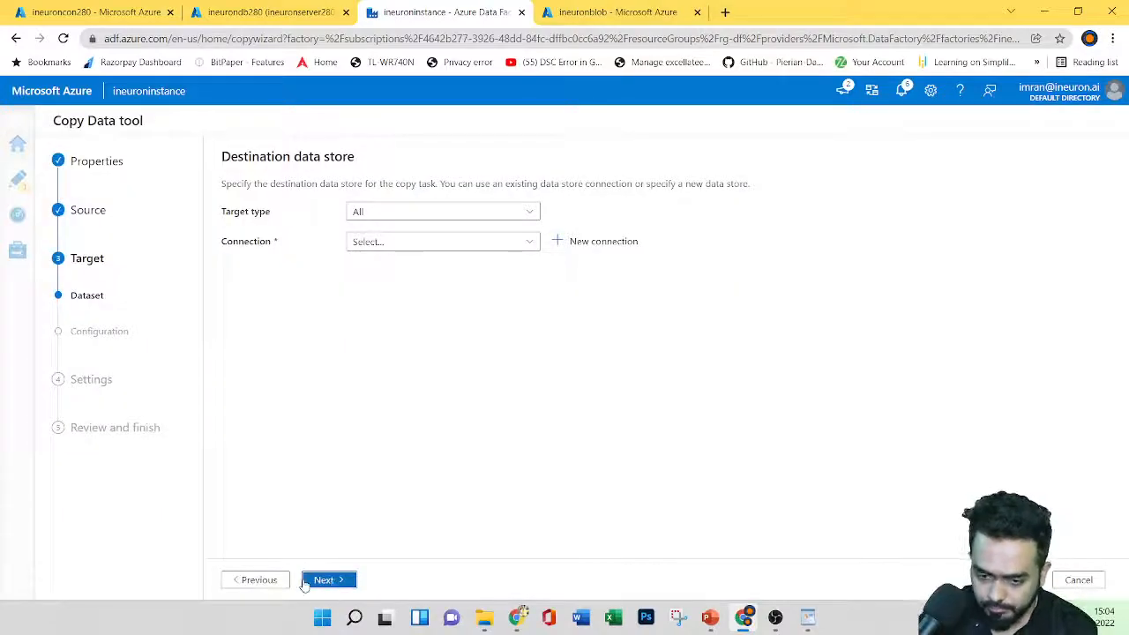
Step: Preview the Product.csv rows, close the preview, and go on to the destination step
click(256, 579)
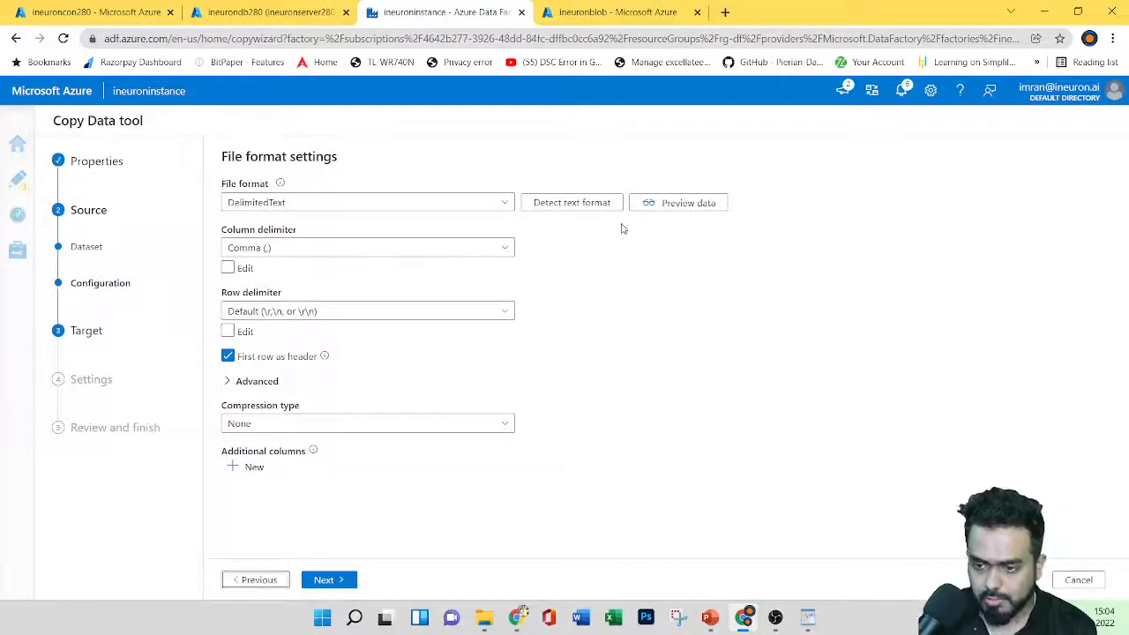
click(662, 203)
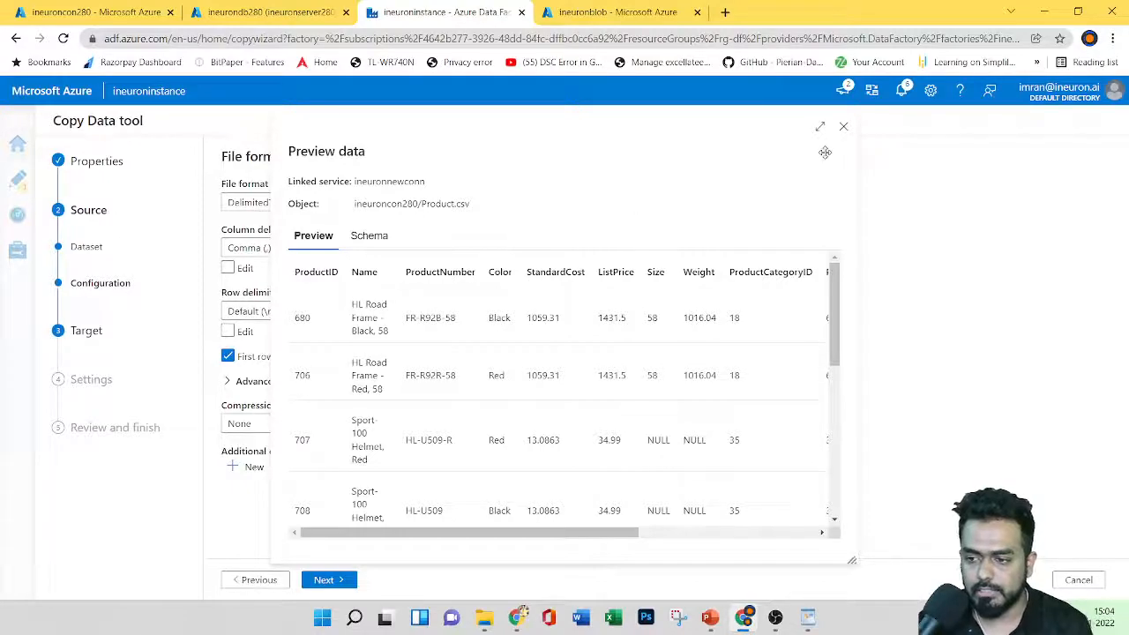
click(842, 132)
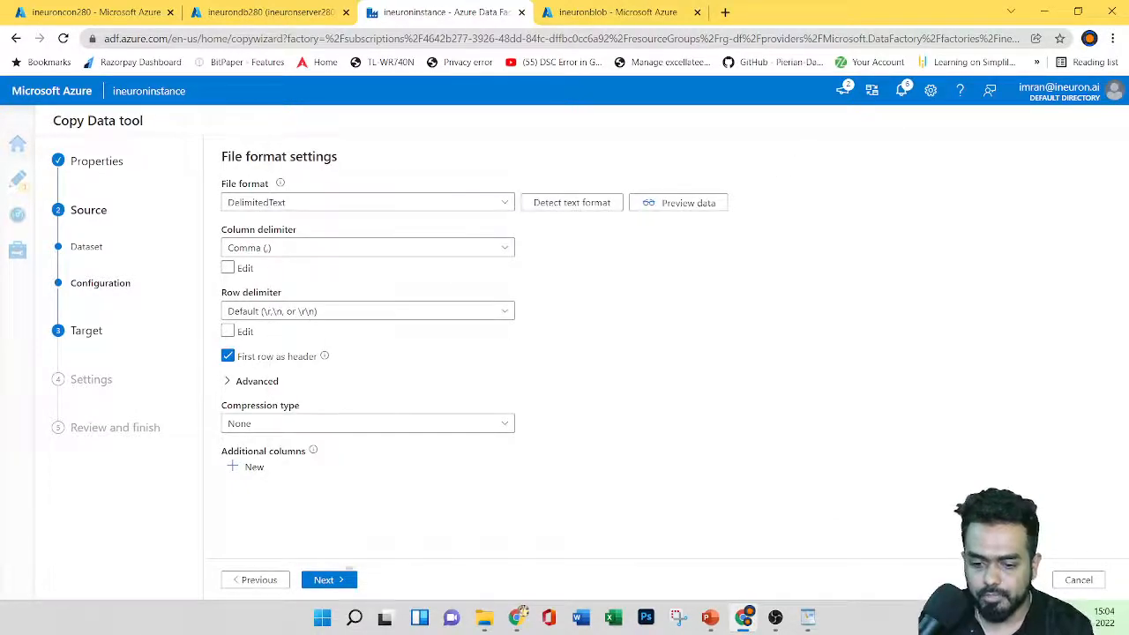
click(335, 582)
Step: Review the destination store types and the Copy Activity demo slide, keeping target type All
click(415, 221)
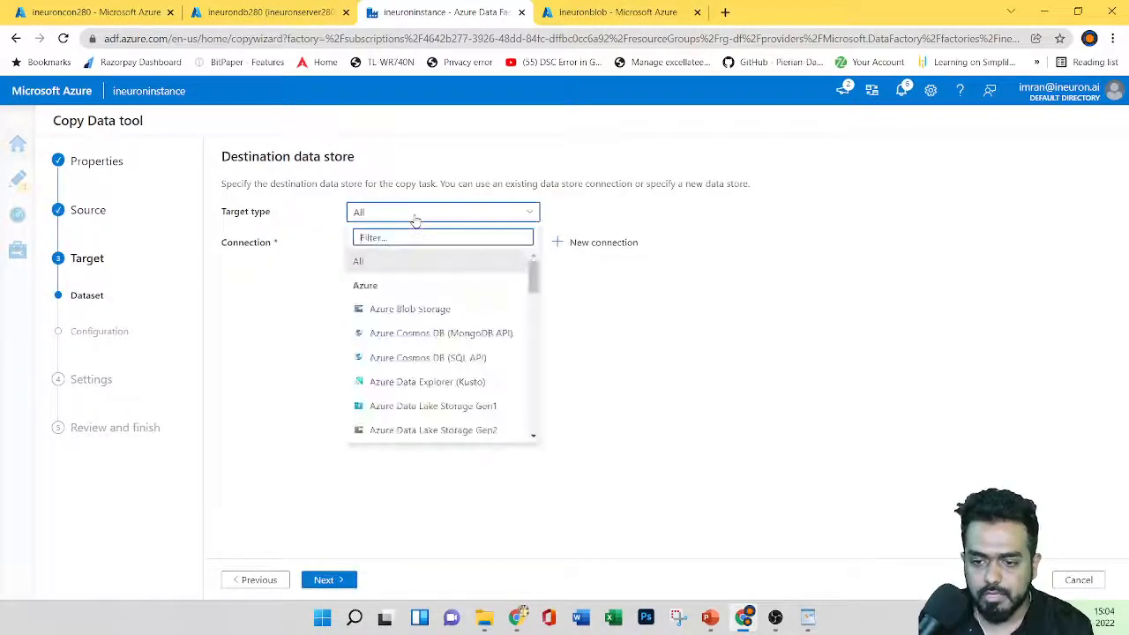
click(303, 321)
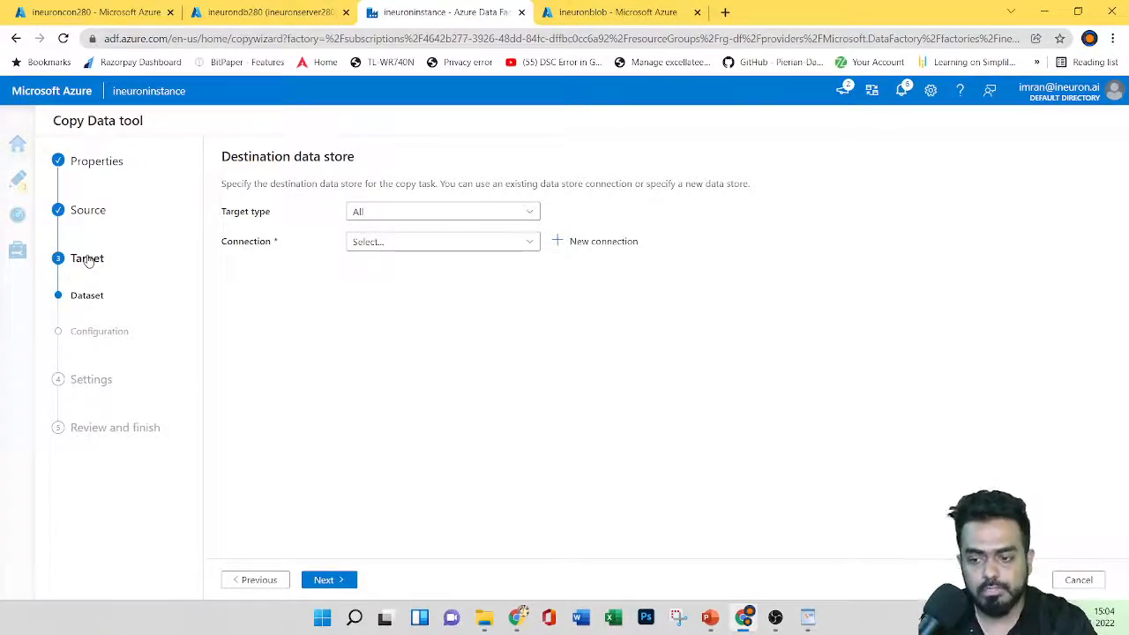
click(710, 618)
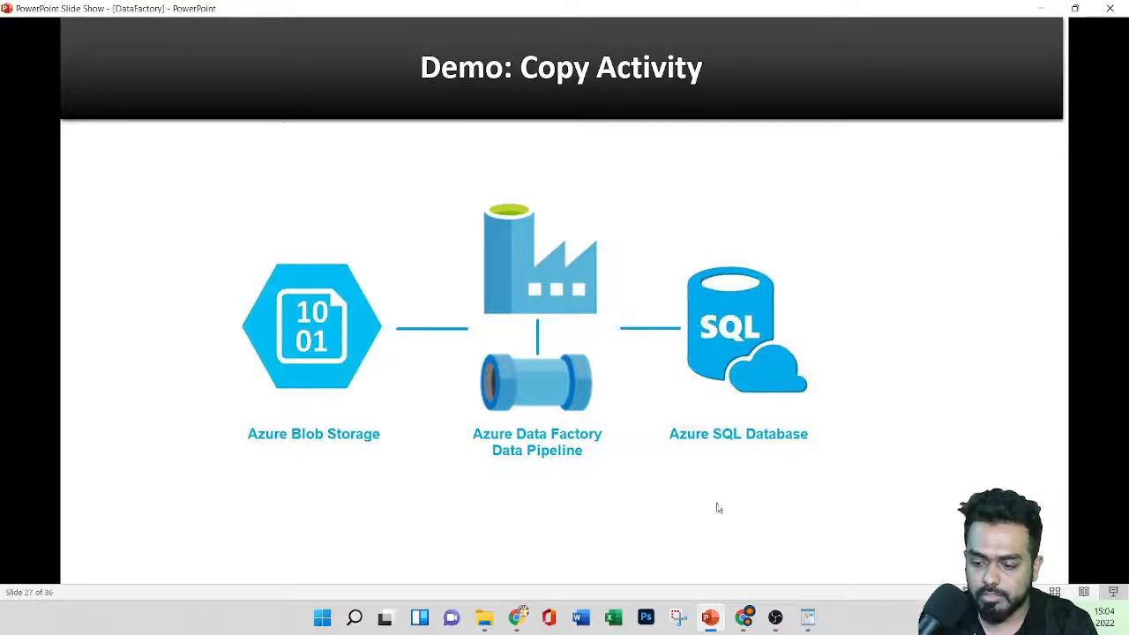
click(744, 617)
click(452, 212)
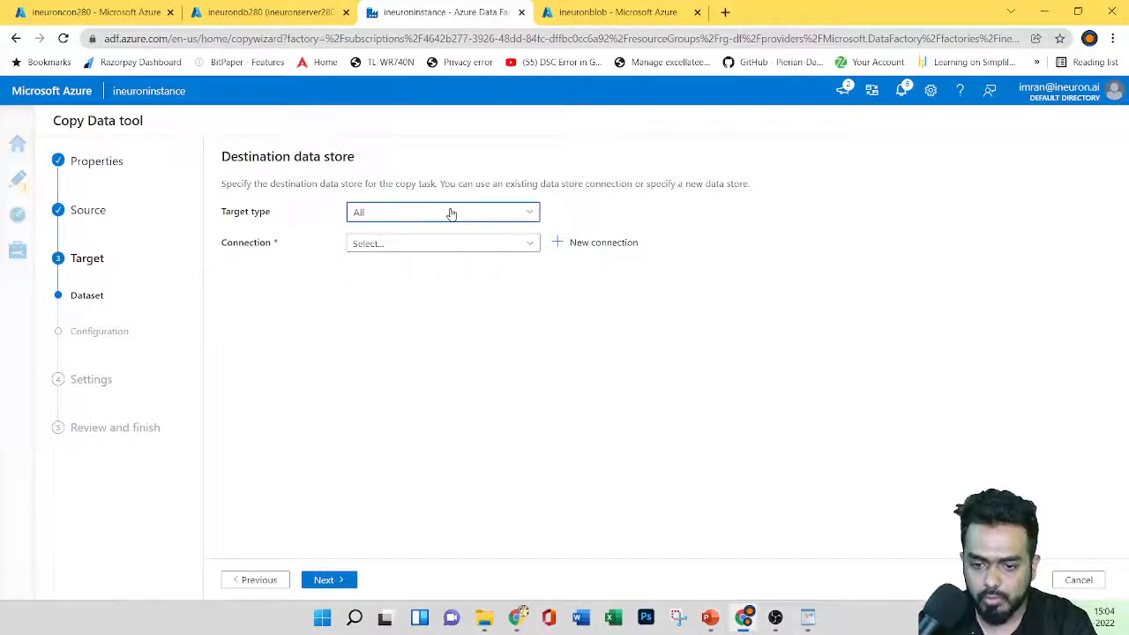
Step: Set the target type to Azure SQL Database and begin a new connection
scroll(448, 311, down, 4)
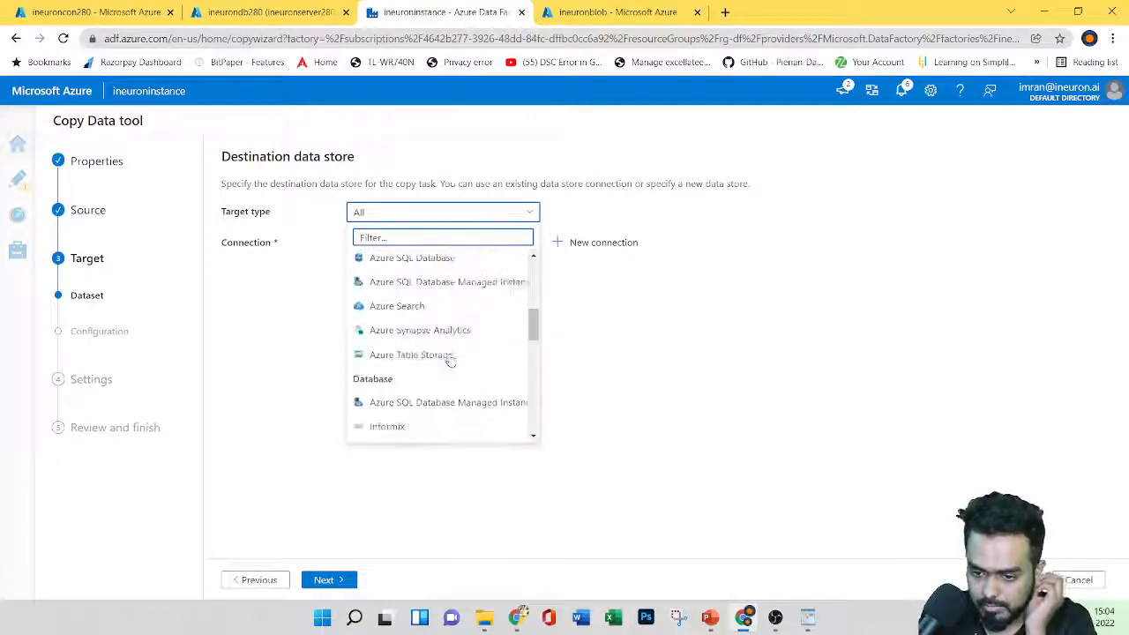
click(415, 262)
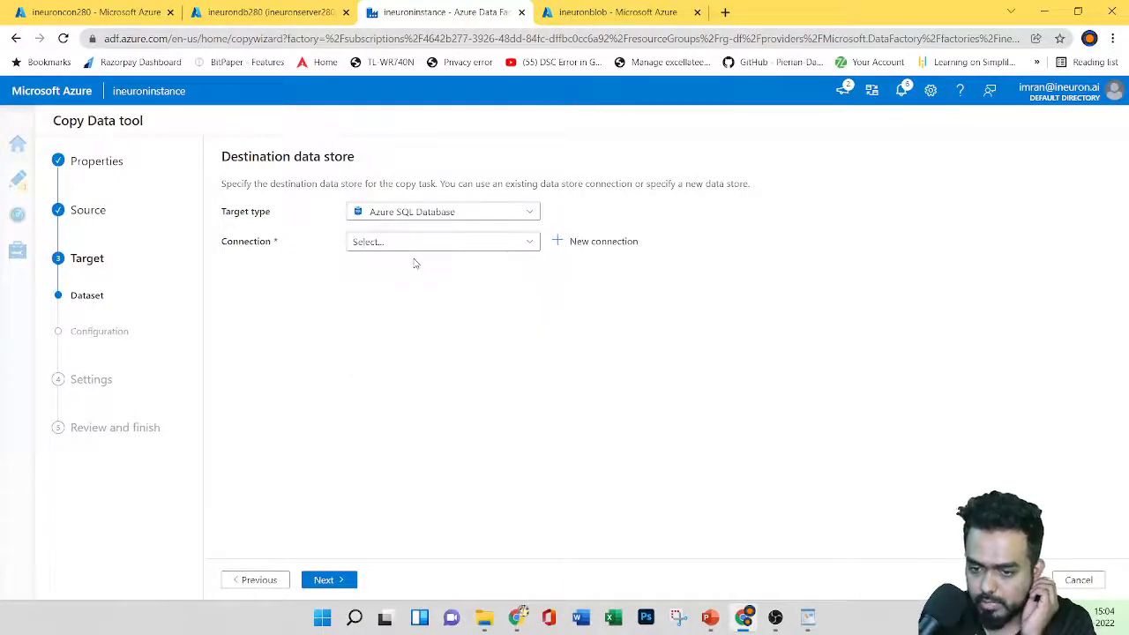
click(528, 244)
click(628, 312)
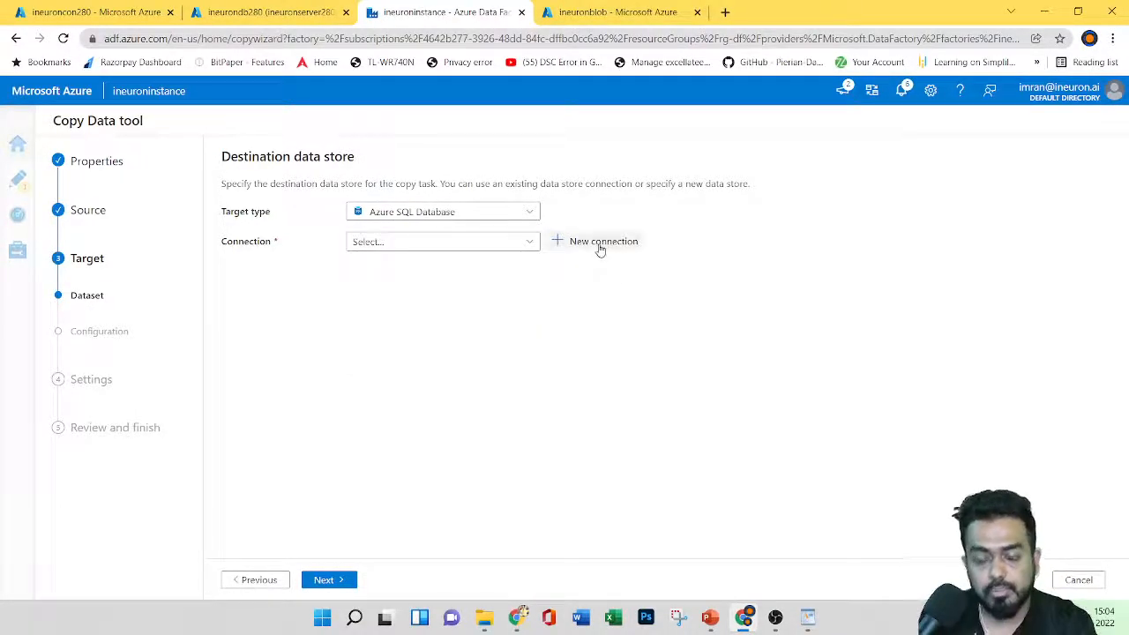
click(599, 242)
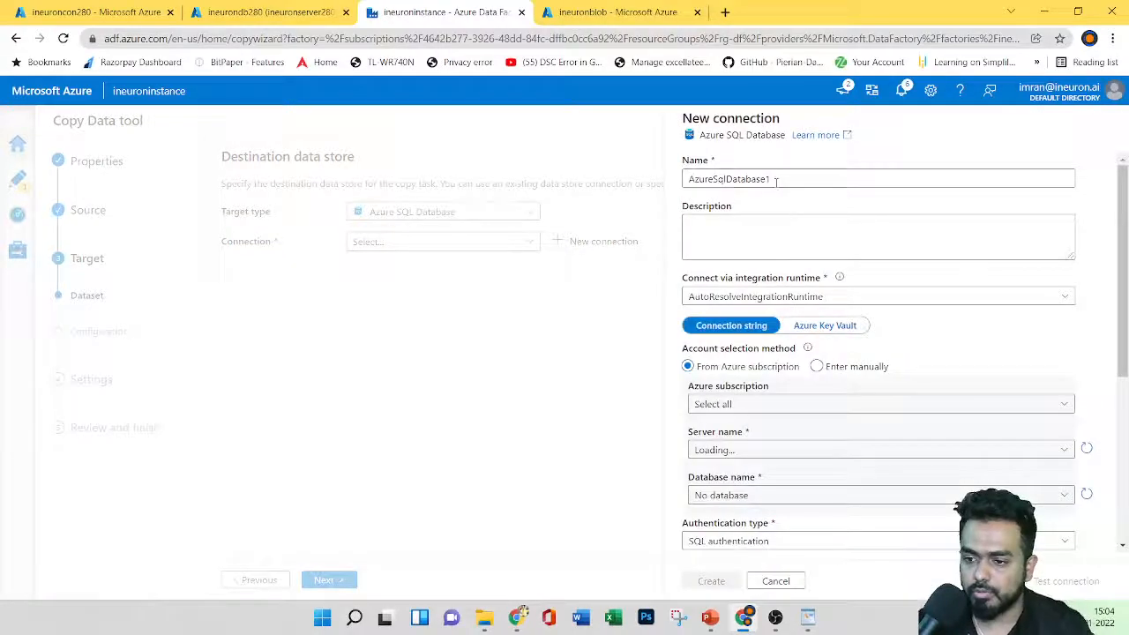
Step: Name the connection ineuronsqlcon280 using Azure subscription 1, server ineuronserver280, database ineurondb280
double_click(769, 180)
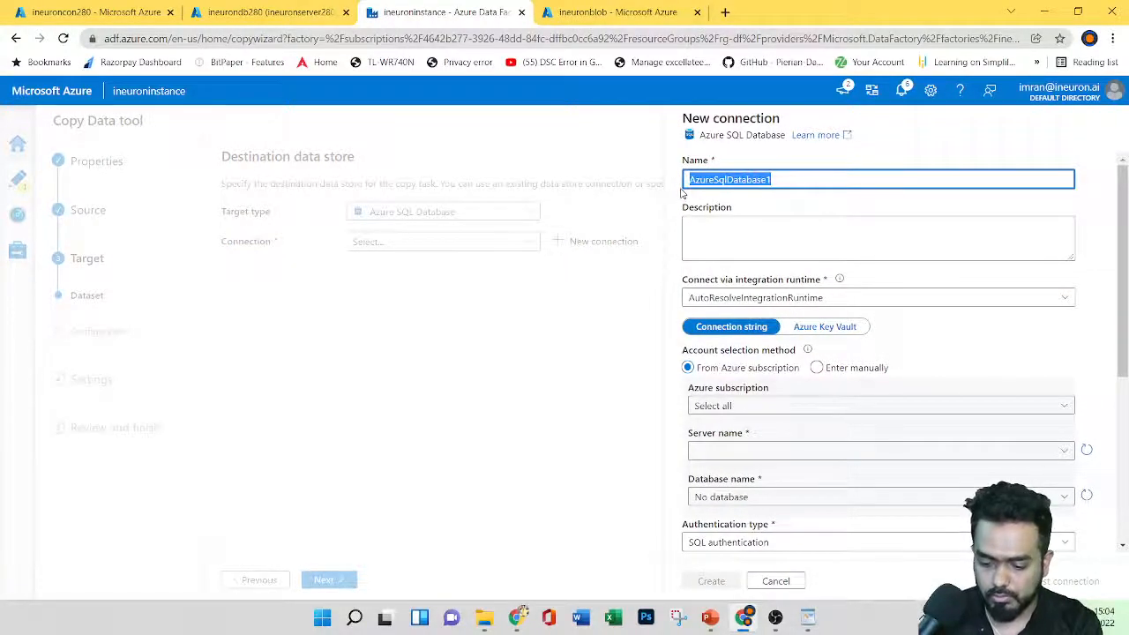
text(ineuronsqlco)
key(BackSpace)
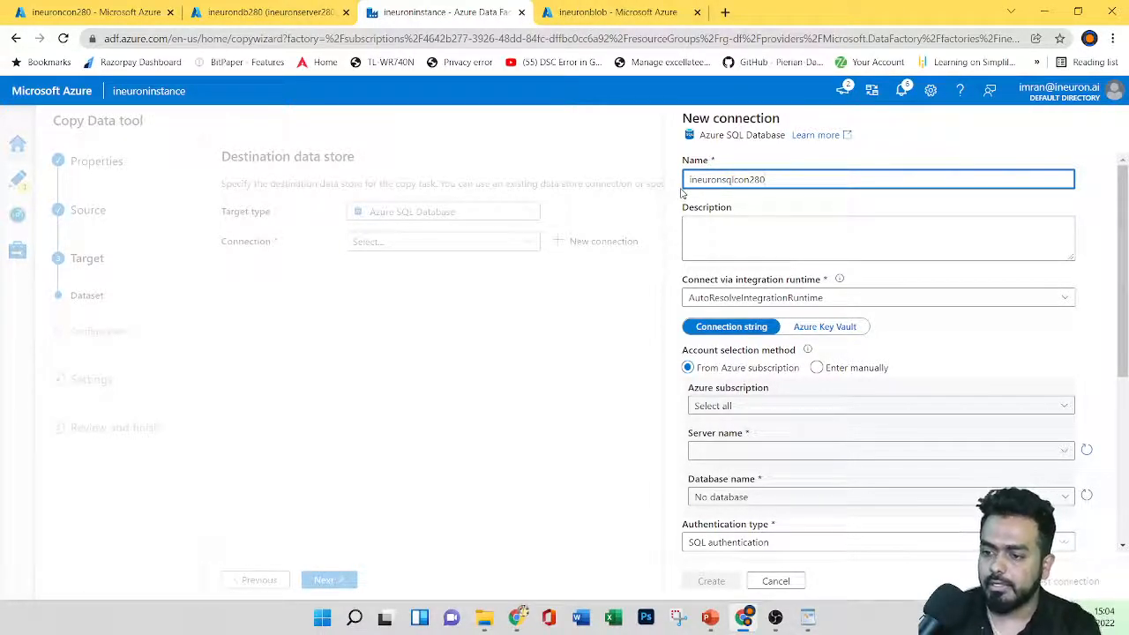
click(748, 233)
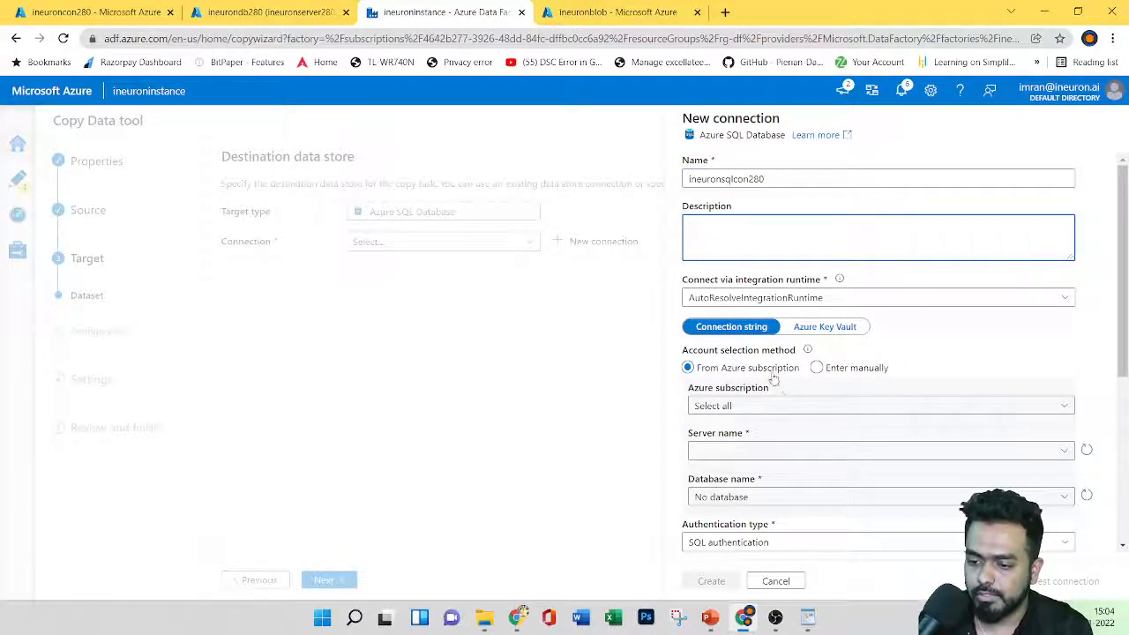
click(809, 407)
click(749, 453)
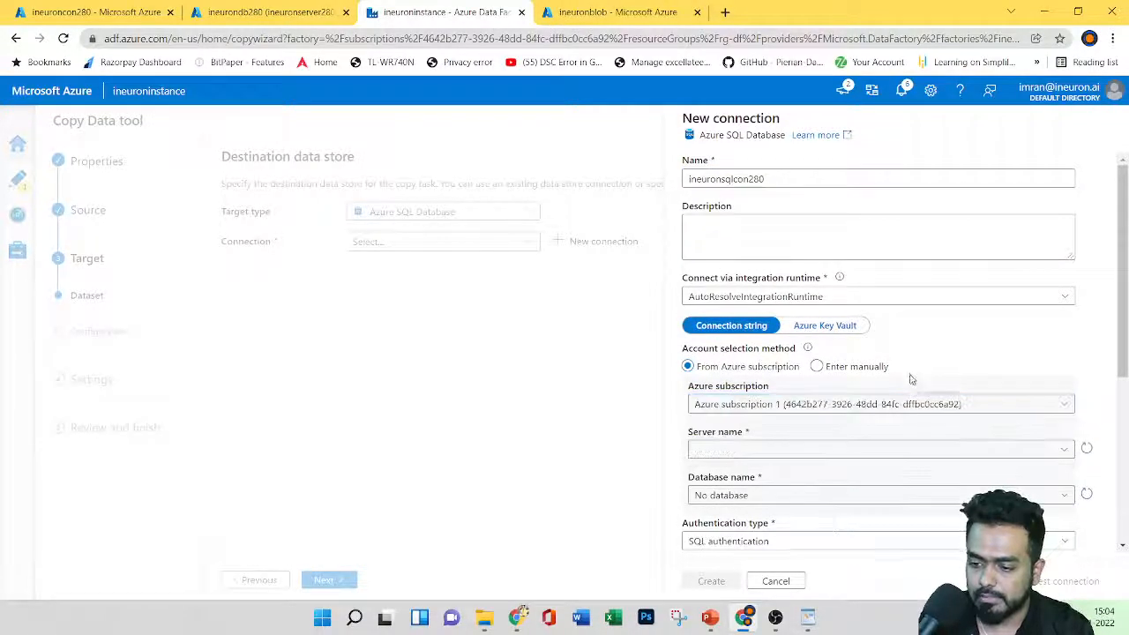
scroll(778, 307, down, 2)
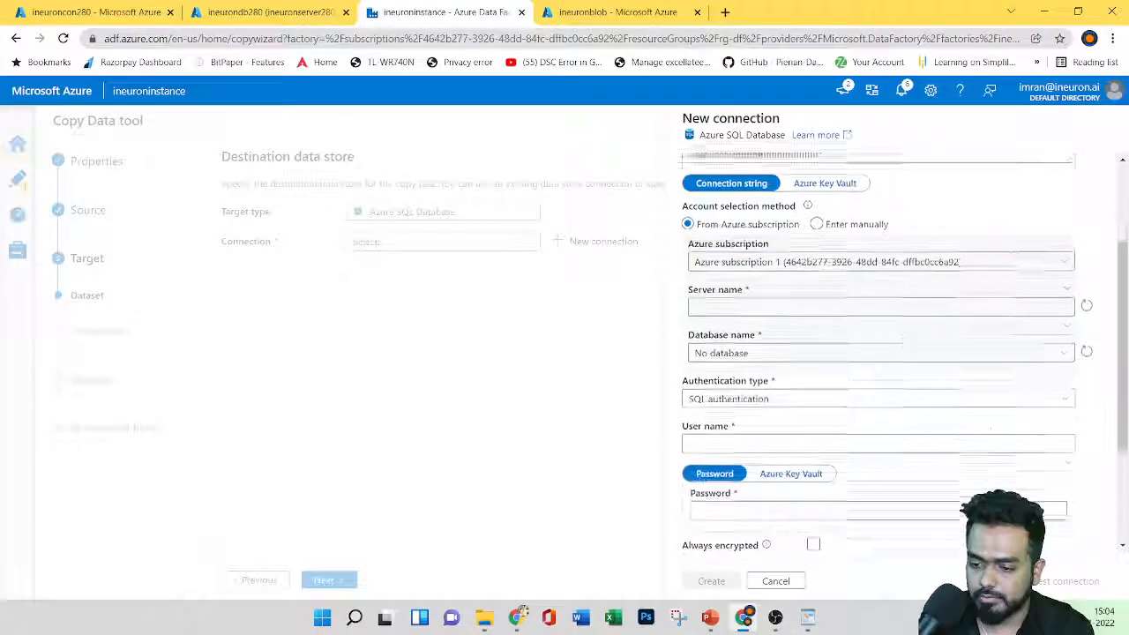
click(778, 305)
click(745, 326)
click(744, 350)
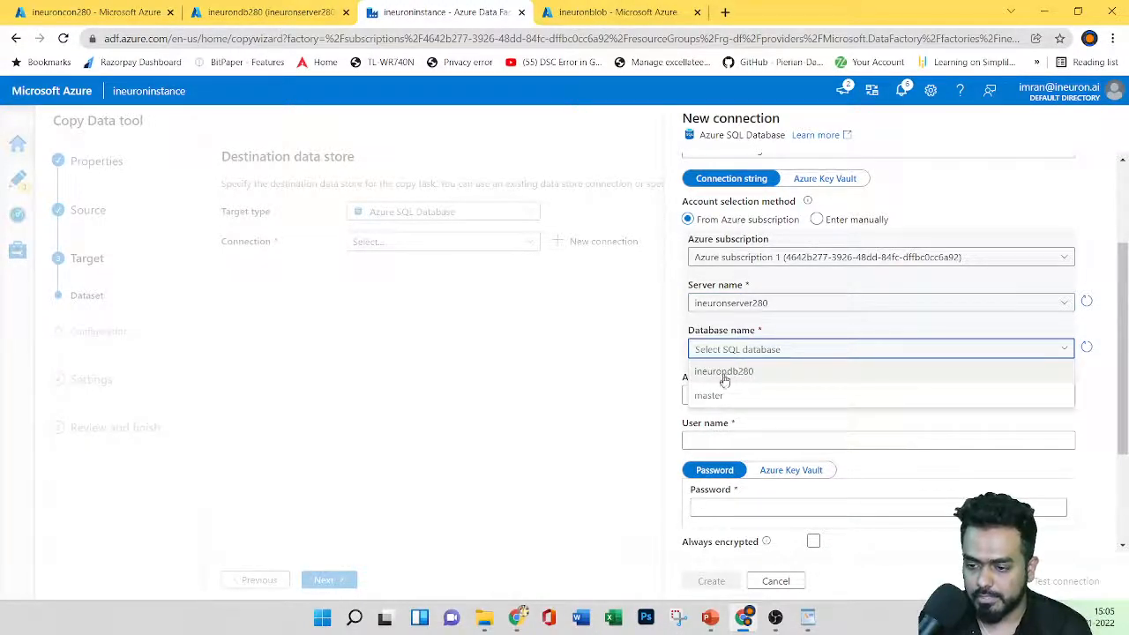
click(752, 371)
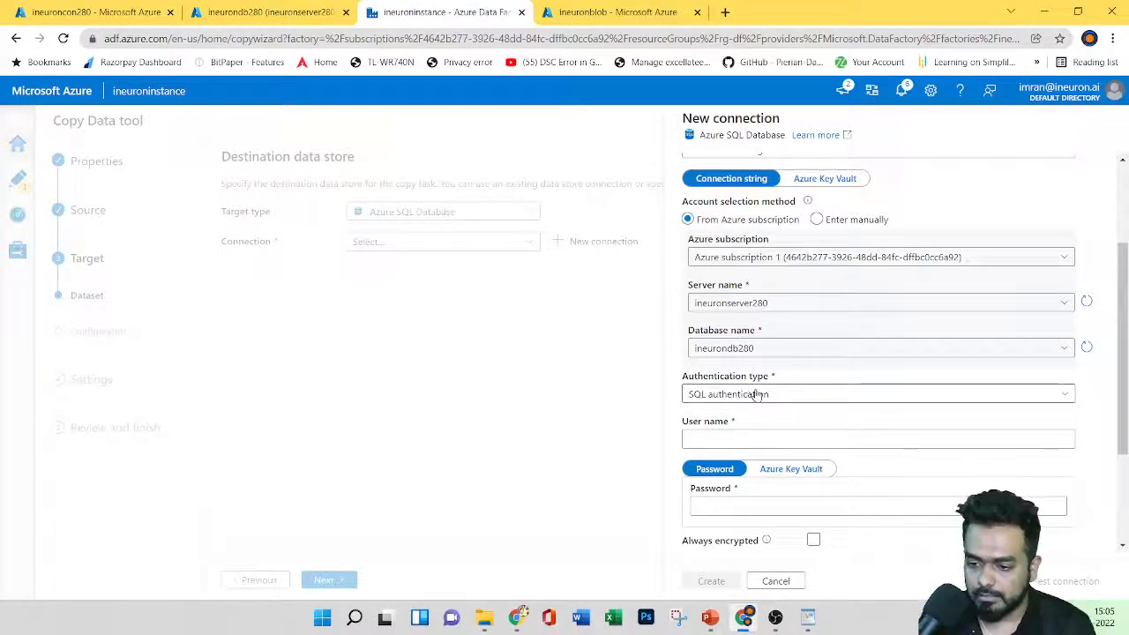
Step: Enter the SQL login user name and password and create the connection
scroll(763, 424, down, 2)
click(763, 292)
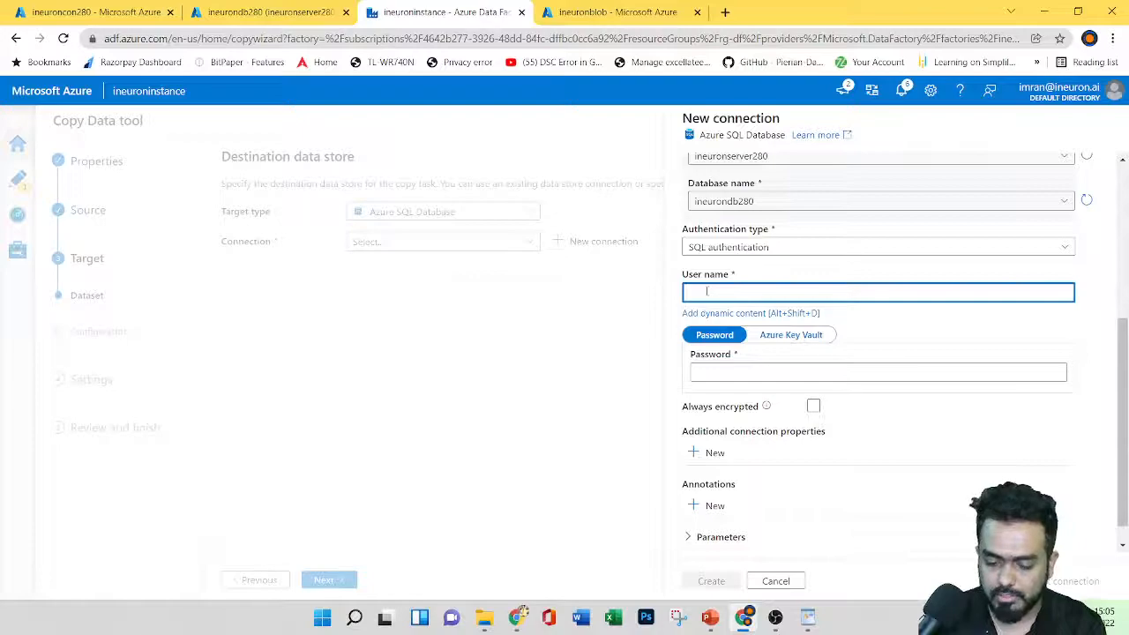
click(748, 373)
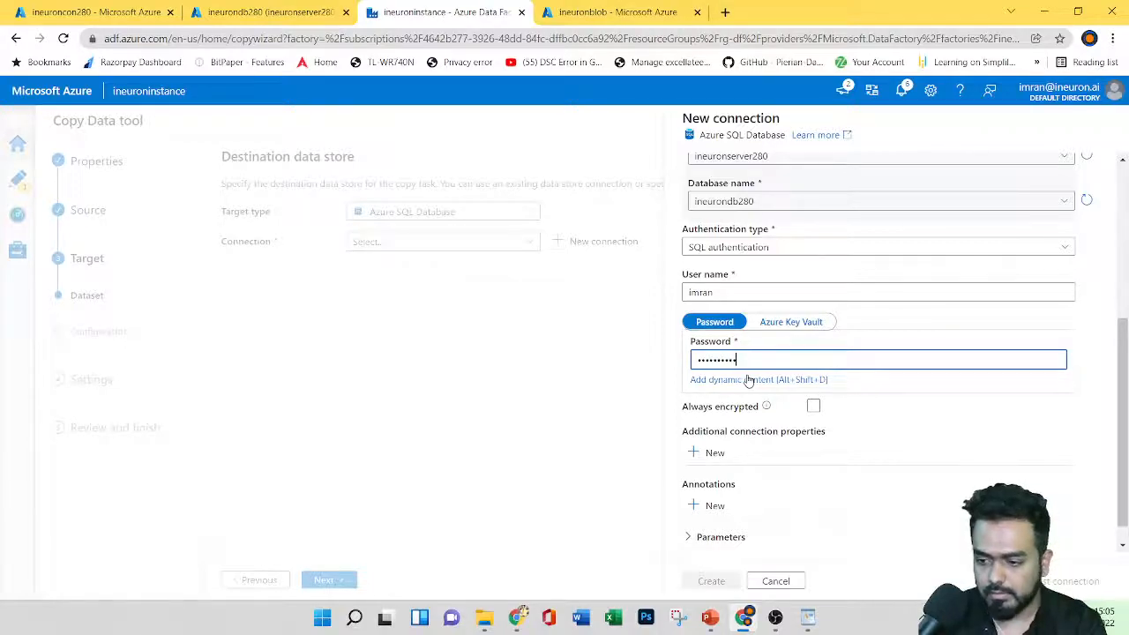
text(•)
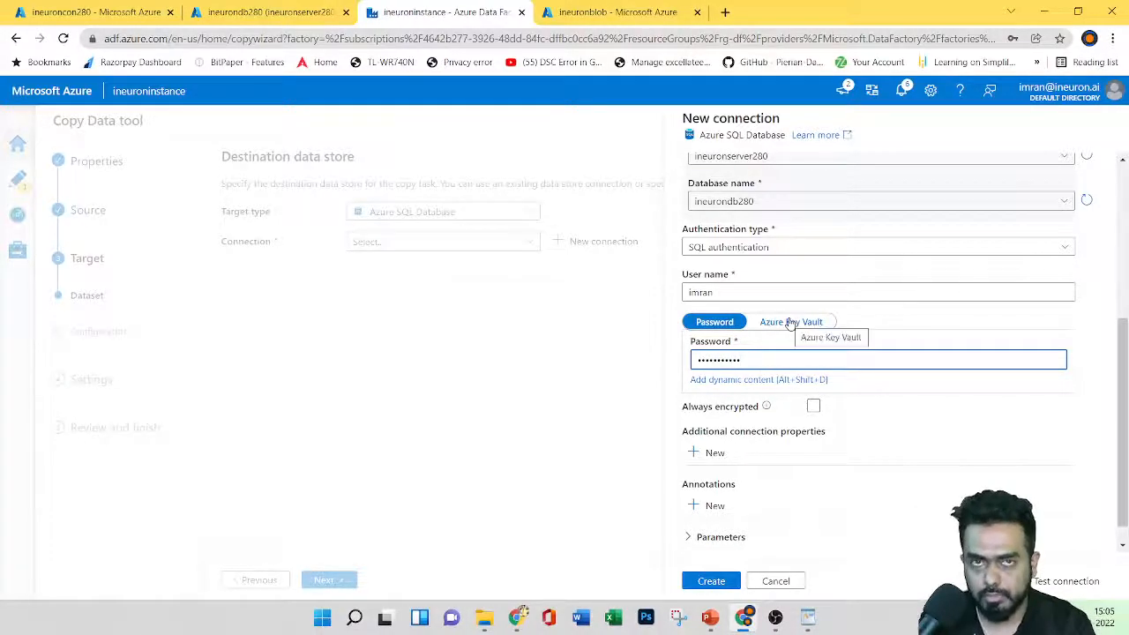
scroll(916, 439, down, 1)
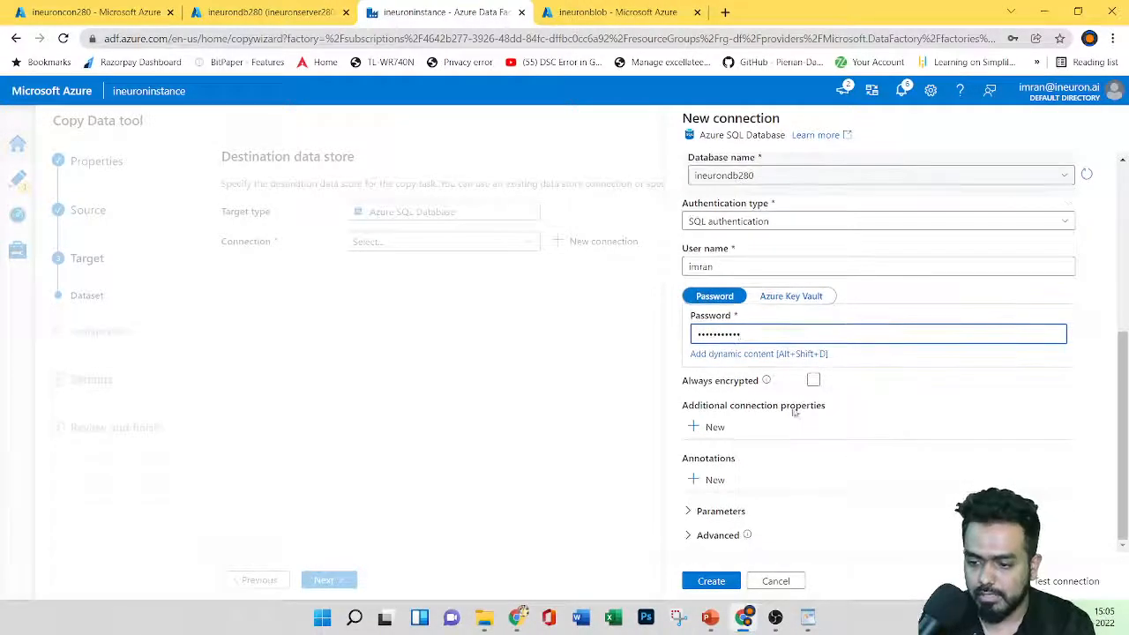
key(Return)
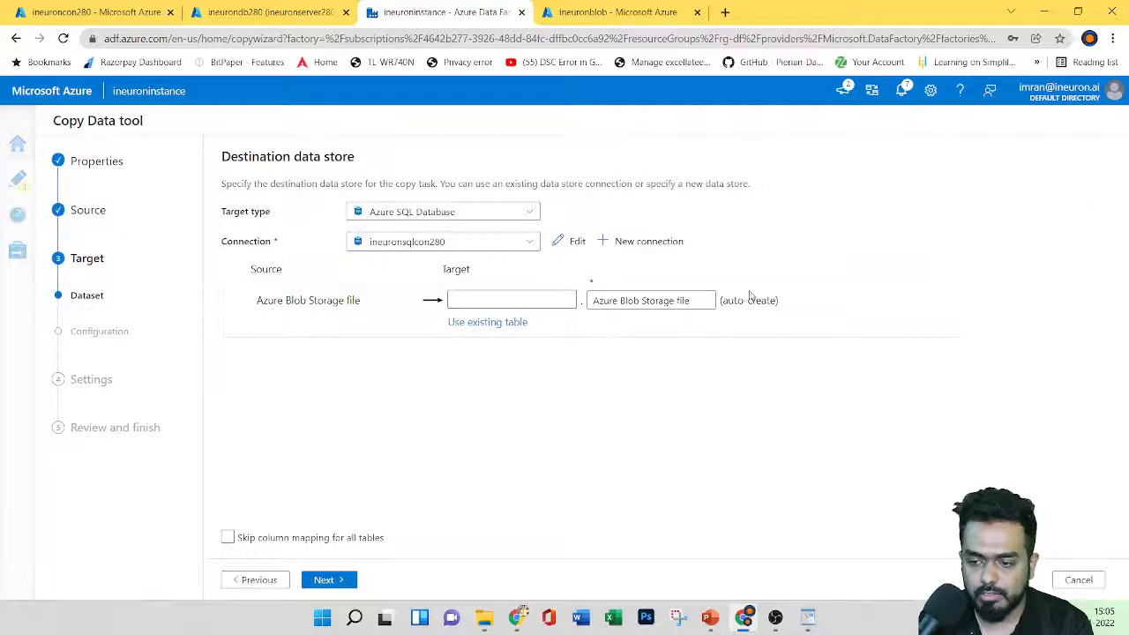
Step: Open Column mapping and scroll through the ProductID, Name and other String column mappings
click(324, 579)
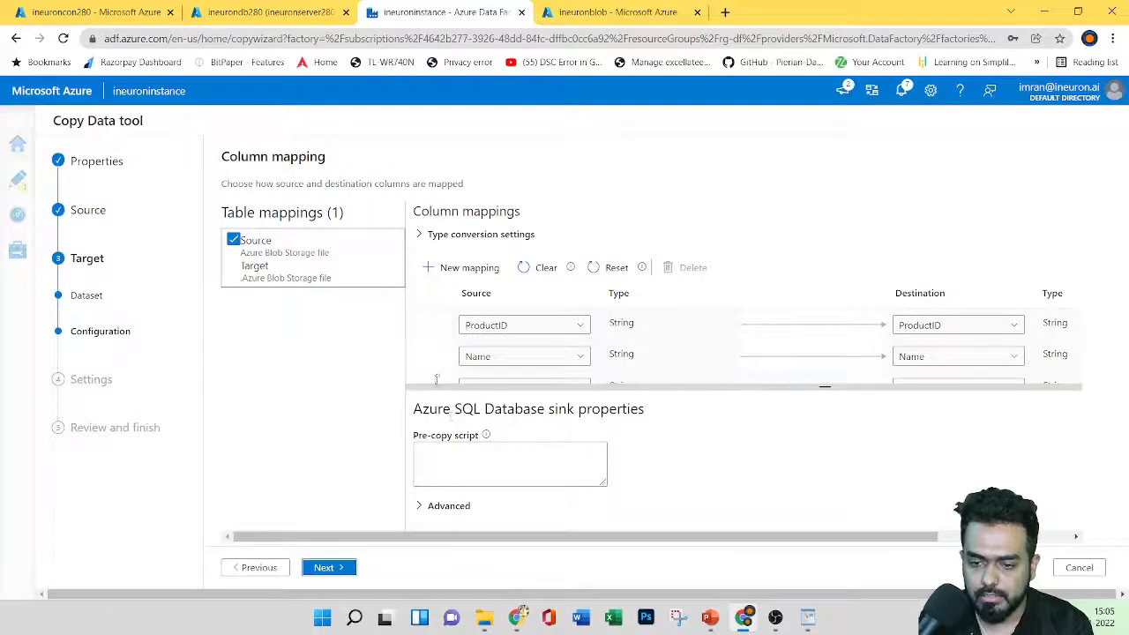
scroll(711, 300, down, 3)
scroll(711, 301, up, 3)
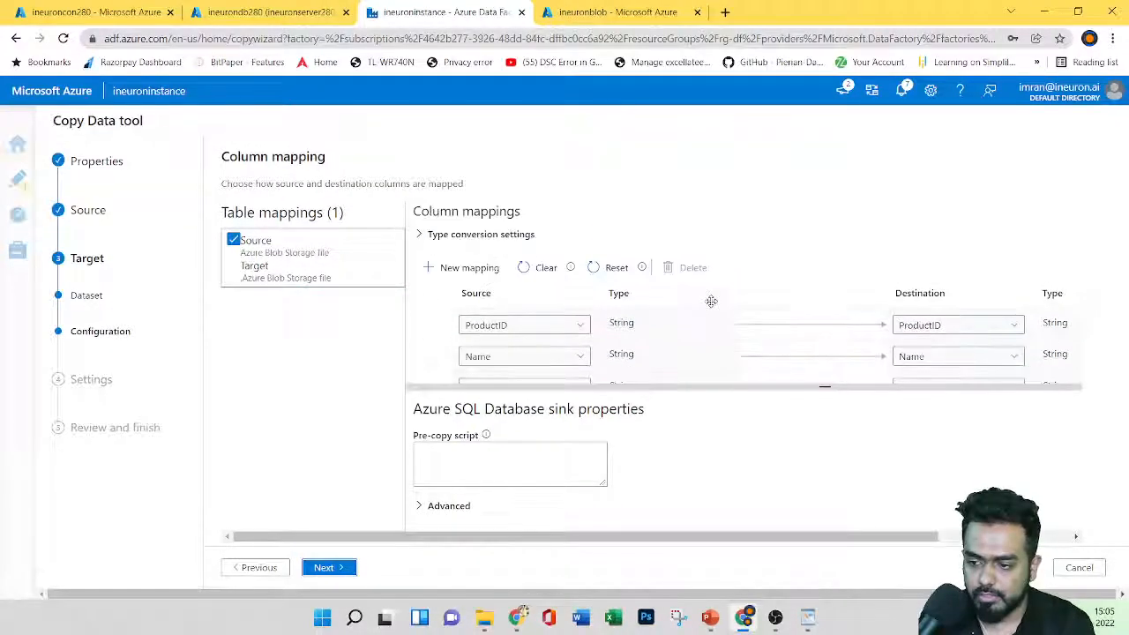
scroll(701, 301, down, 1)
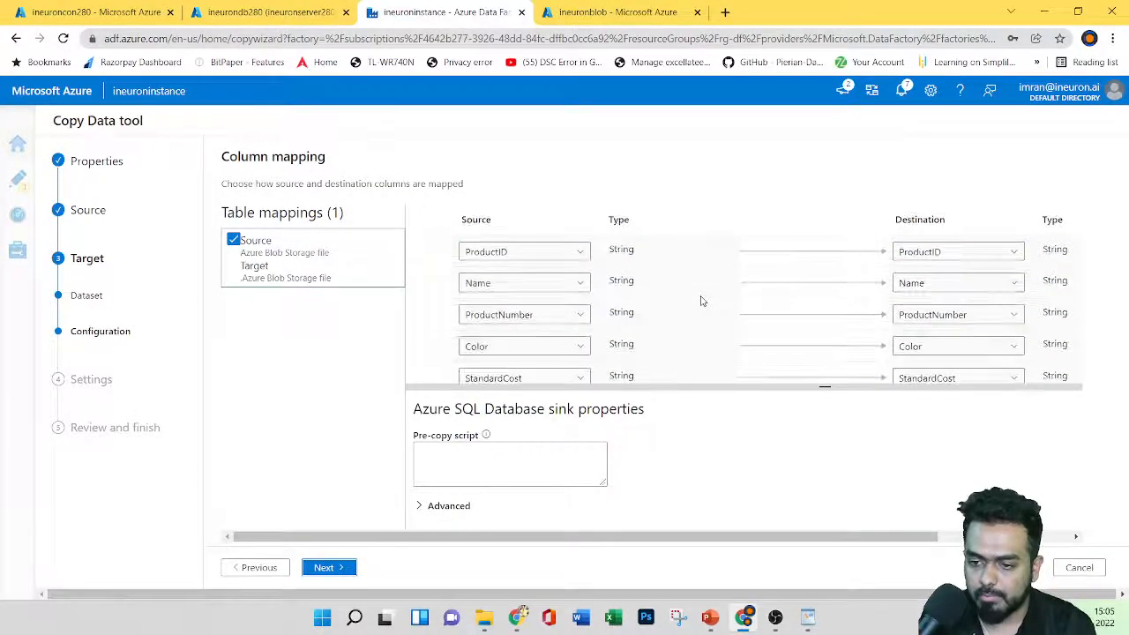
scroll(681, 308, down, 4)
scroll(696, 312, up, 5)
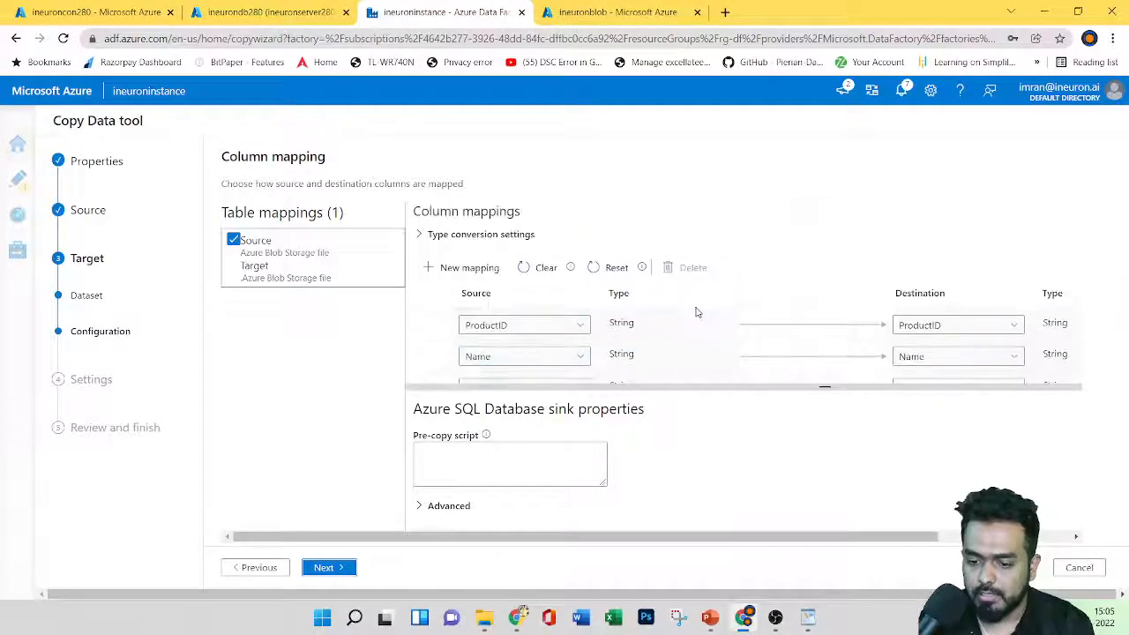
Step: Advance to the CopyPipeline_sse task settings, checking fault tolerance and expanding the advanced data movement options
click(326, 568)
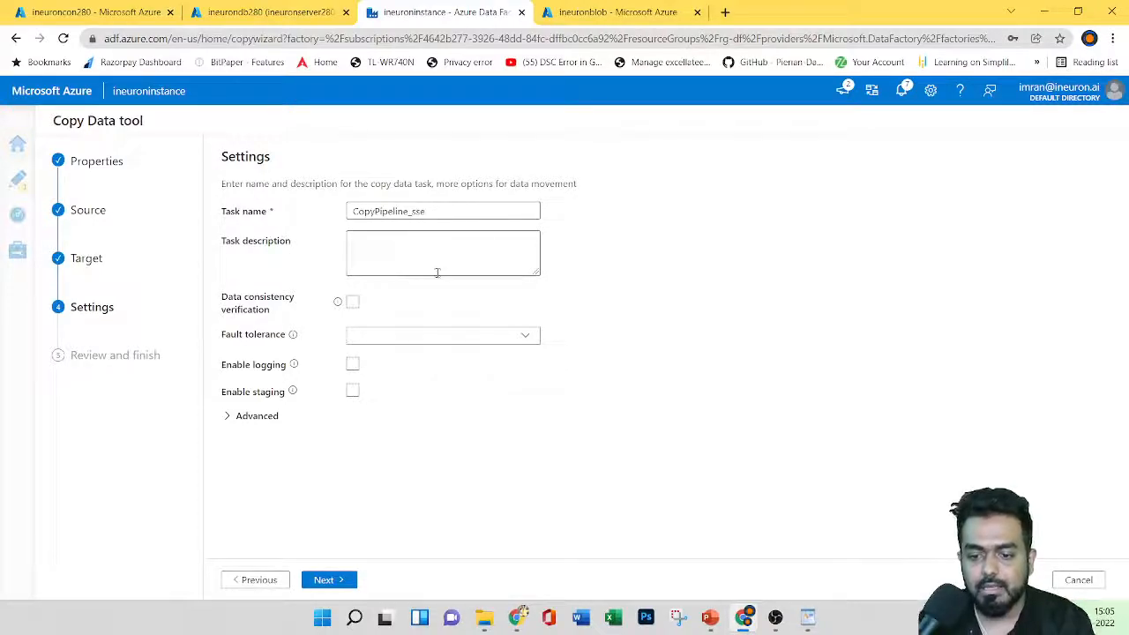
click(380, 244)
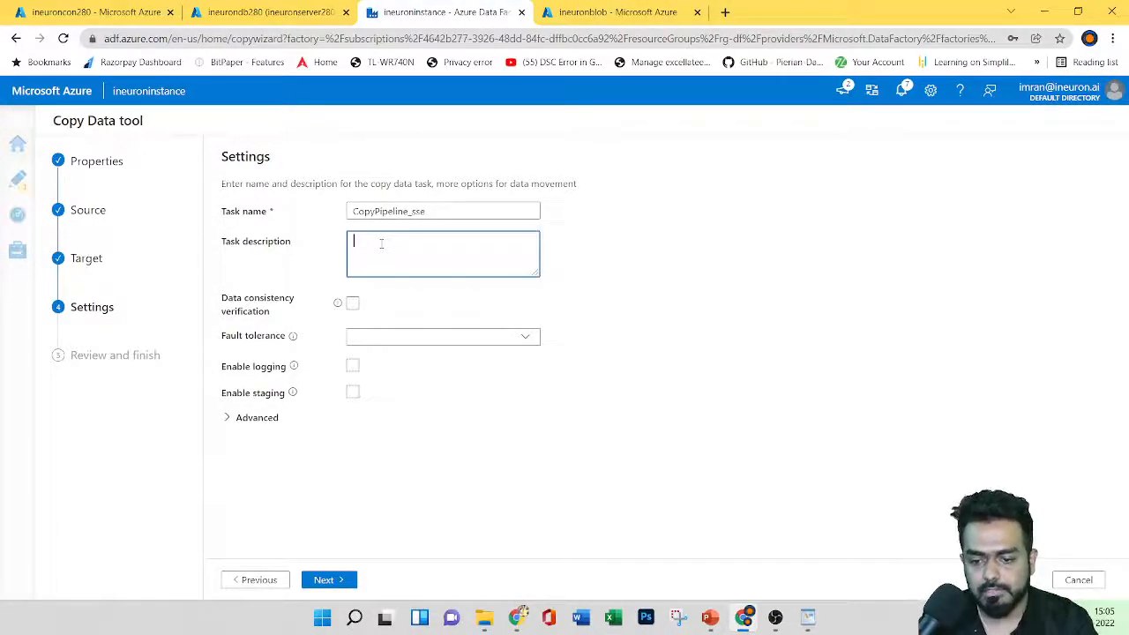
click(400, 342)
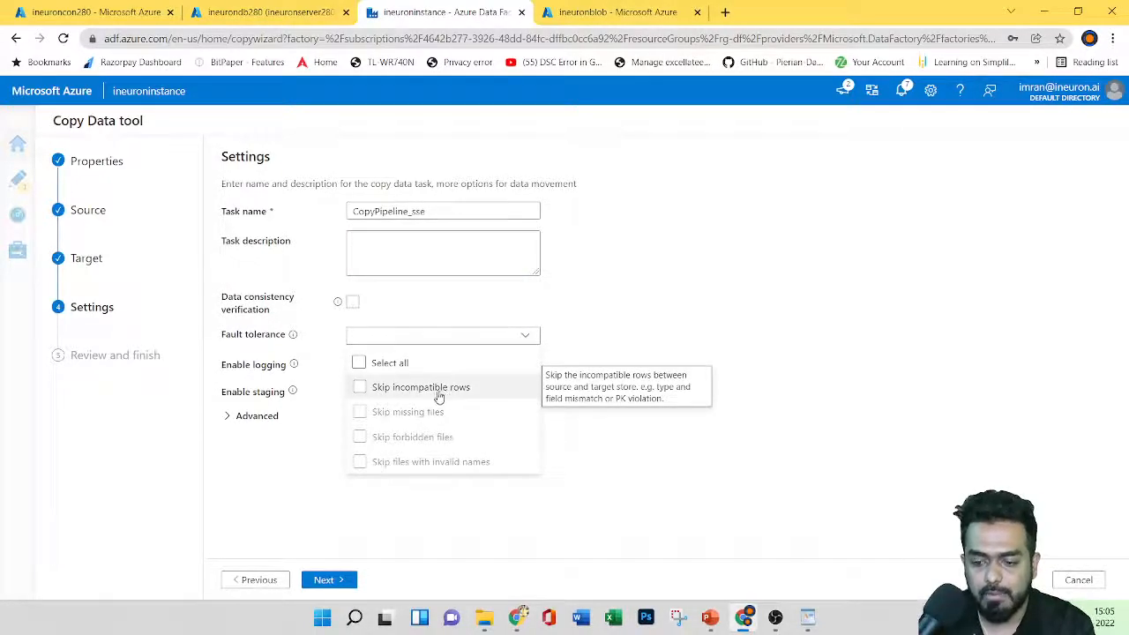
click(256, 416)
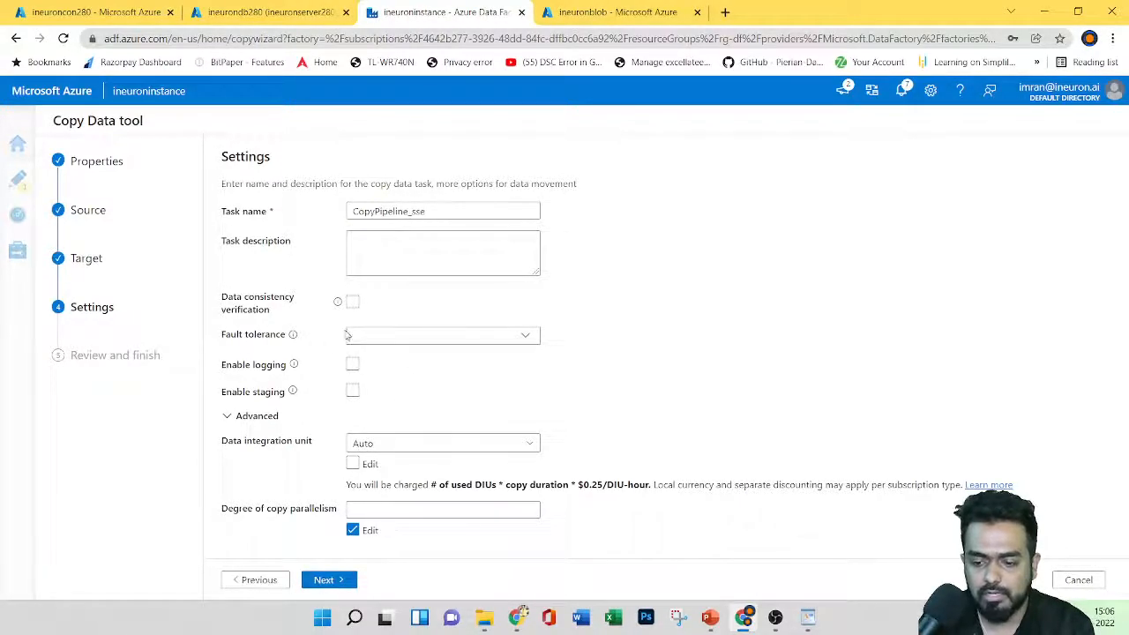
Step: Review the copy summary, deploy the pipeline until every step shows Succeeded, and finish
click(325, 579)
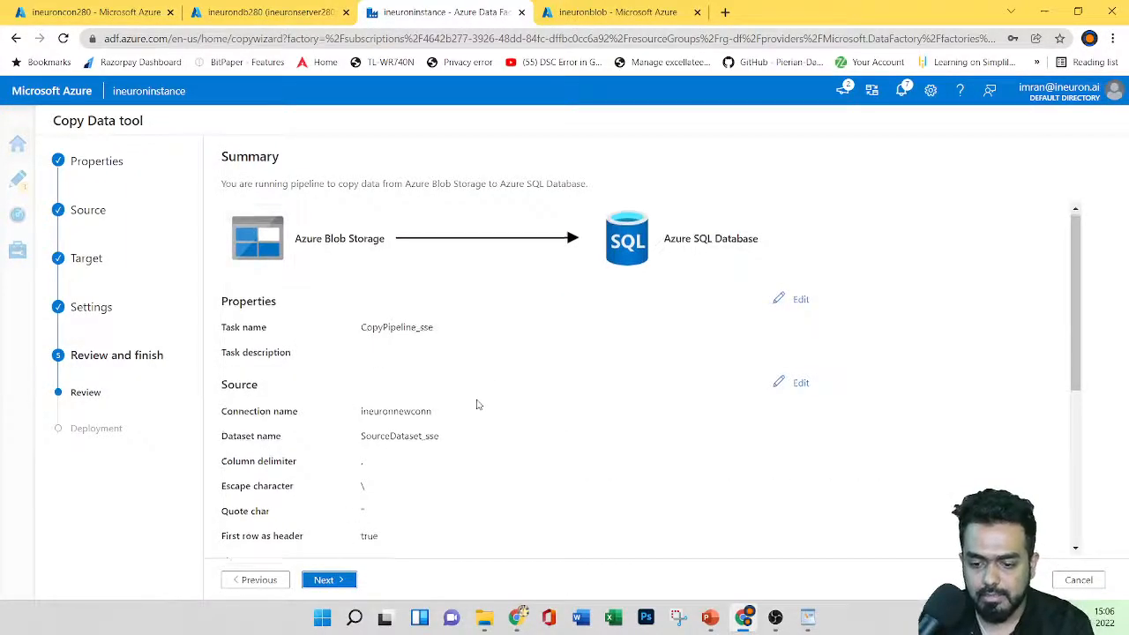
scroll(476, 404, down, 3)
scroll(476, 404, up, 3)
scroll(384, 324, down, 2)
scroll(384, 324, down, 3)
scroll(454, 403, up, 5)
click(325, 580)
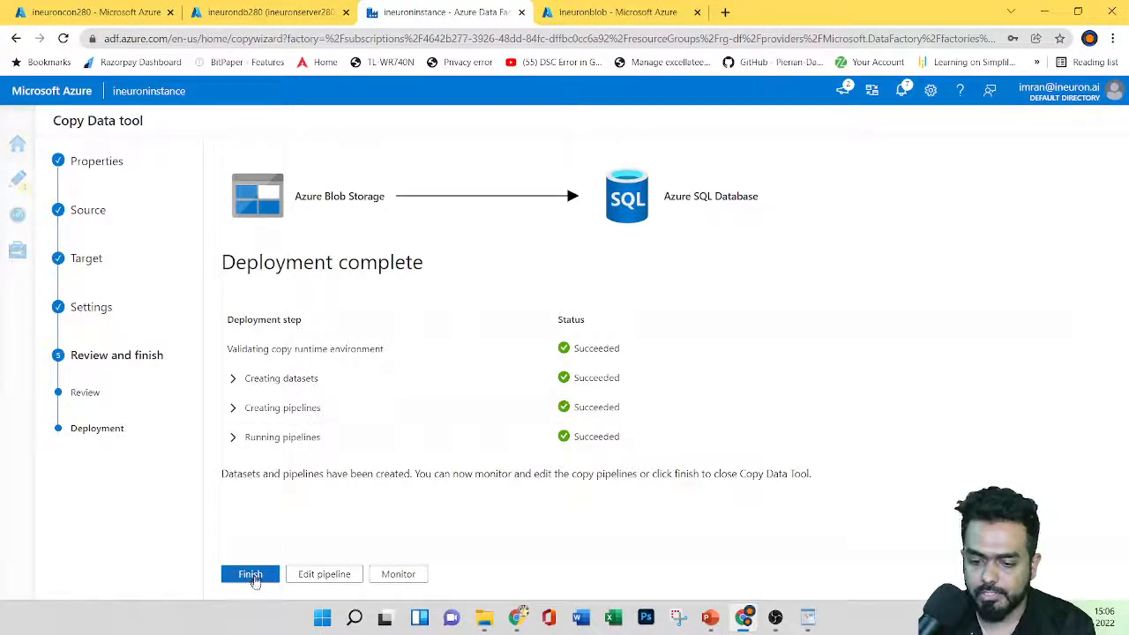
click(251, 576)
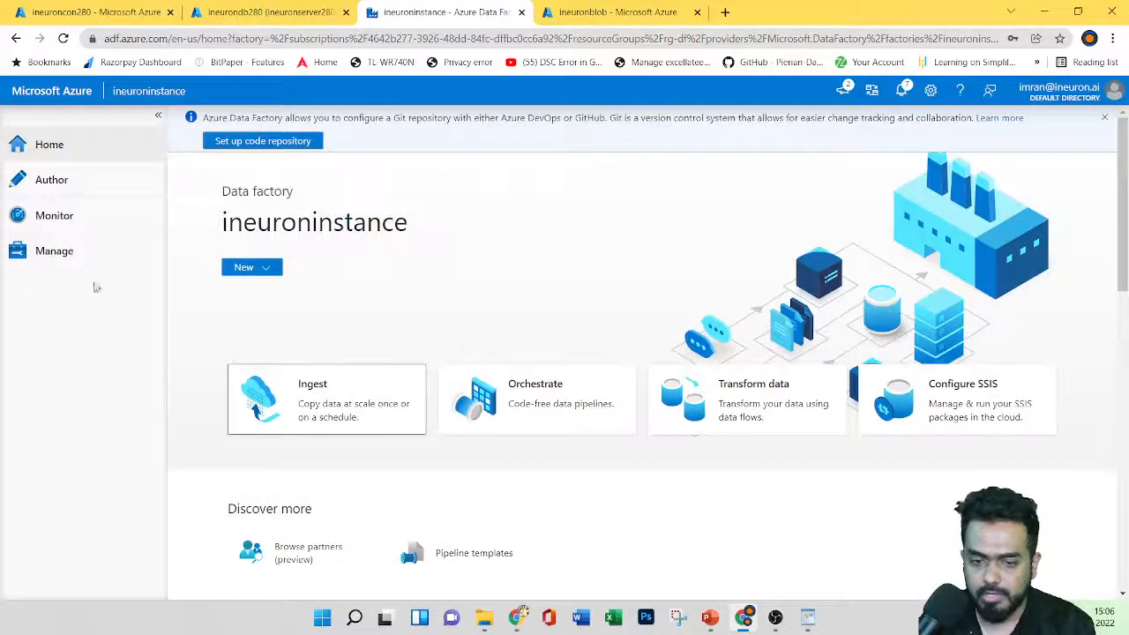
Step: Browse the Author and Manage pages, then view Monitor's pipeline runs showing CopyPipeline_sse Succeeded
click(50, 183)
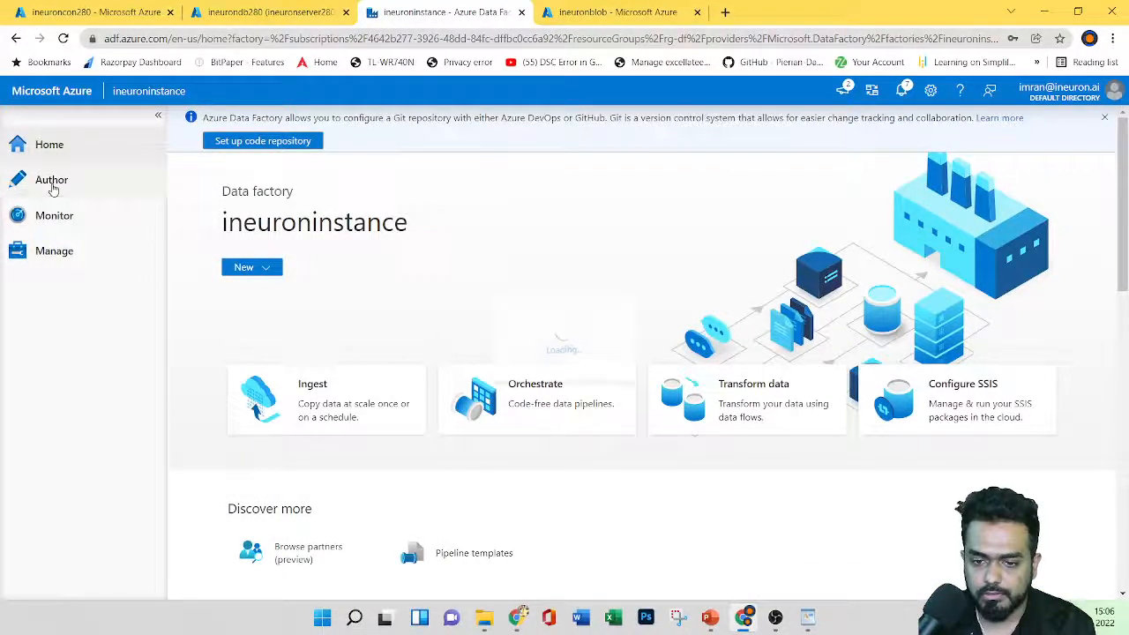
click(188, 203)
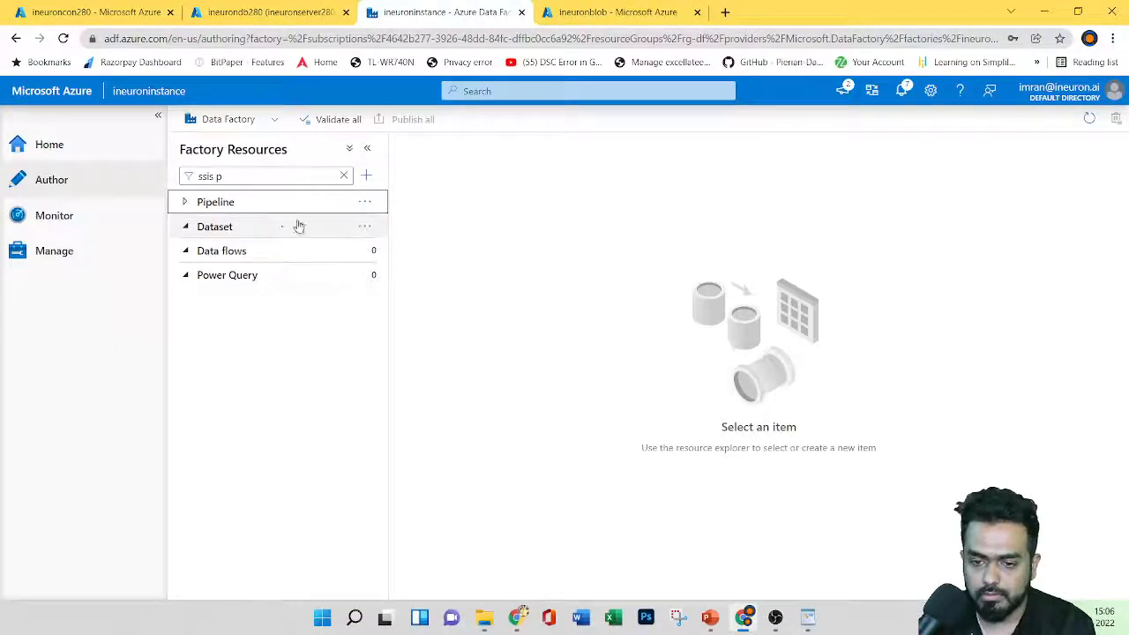
click(251, 205)
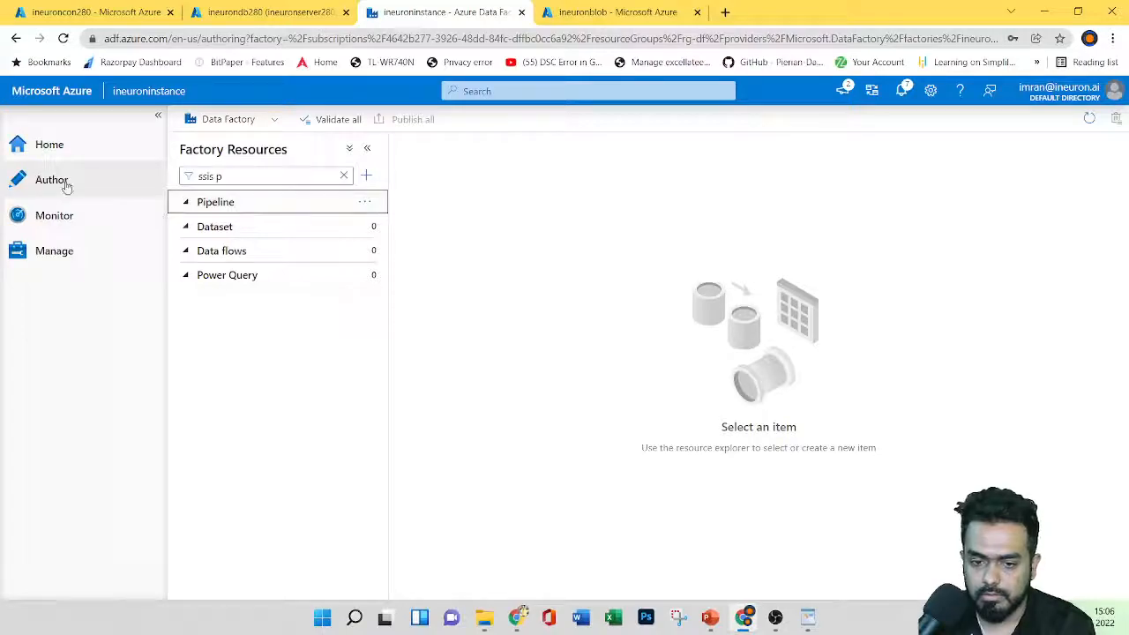
click(58, 255)
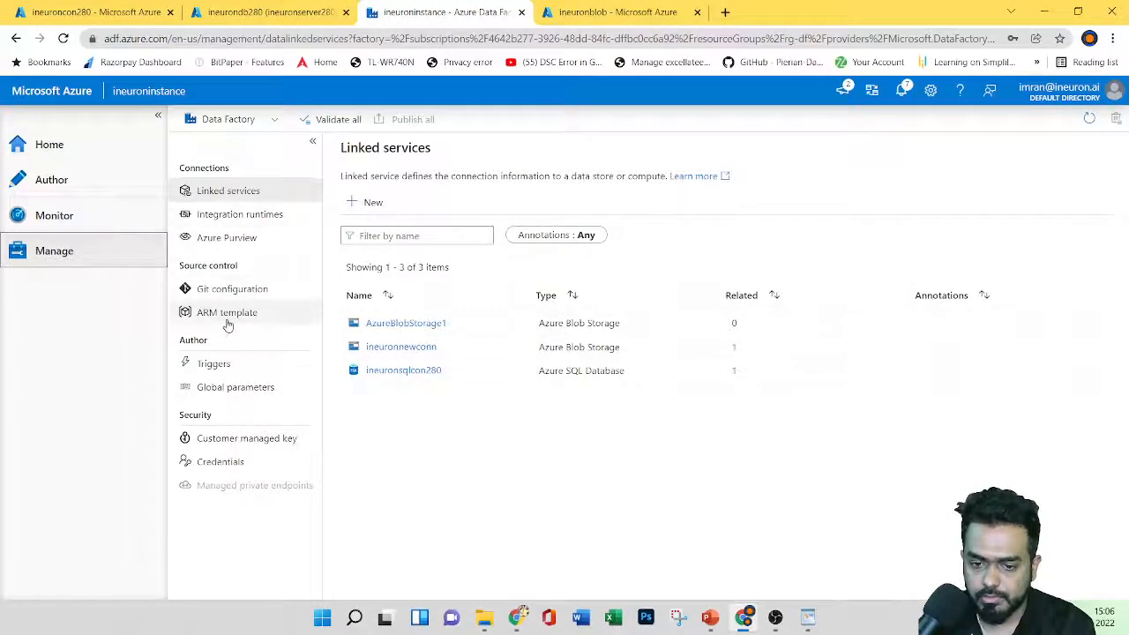
click(50, 214)
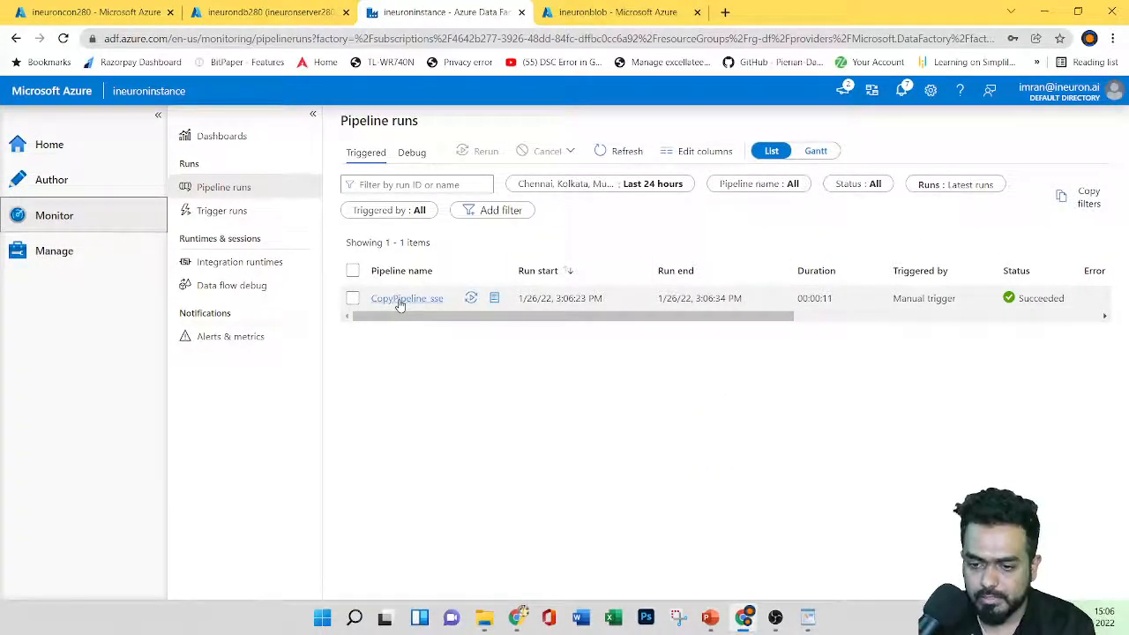
Step: Confirm the Copy_sse activity succeeded in 00:00:07, then return to the ineurondb280 query editor
click(72, 150)
click(75, 188)
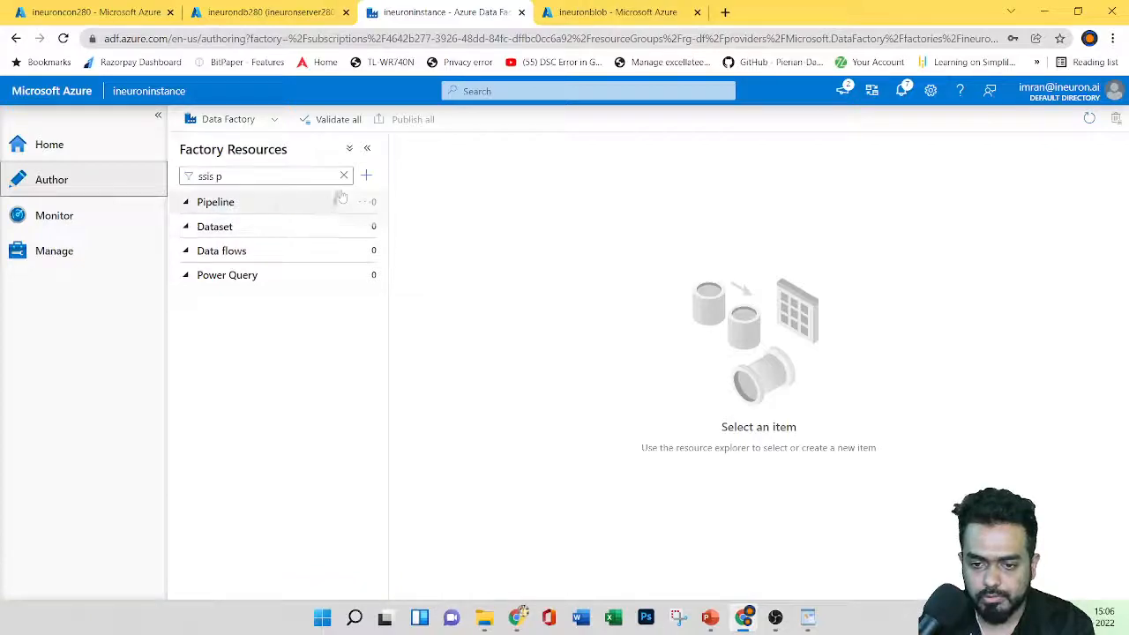
click(188, 204)
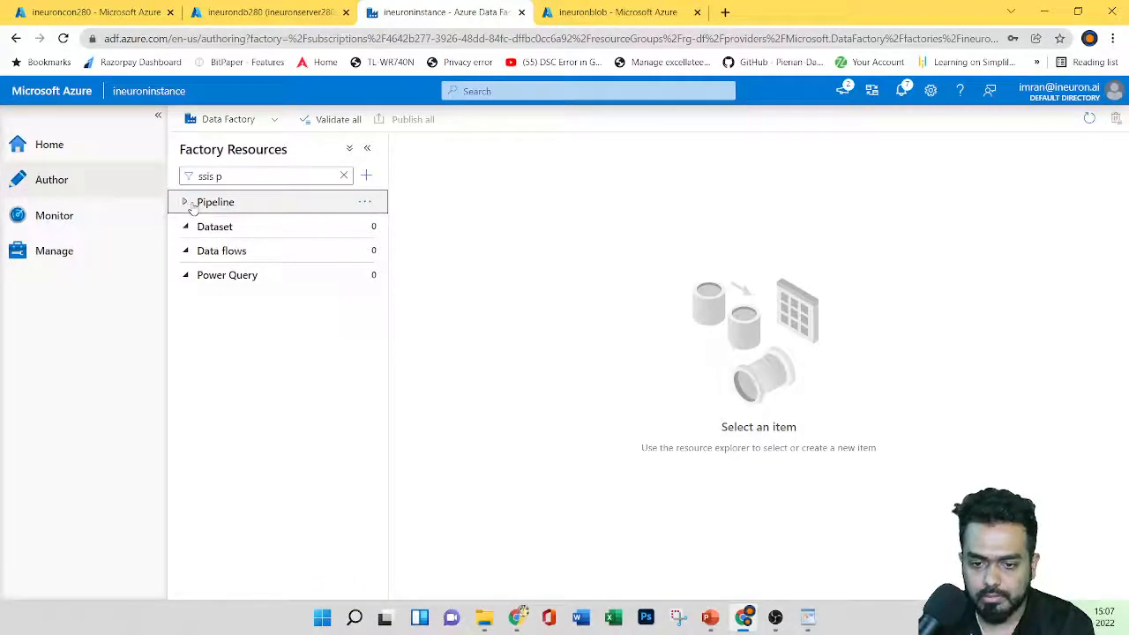
click(87, 230)
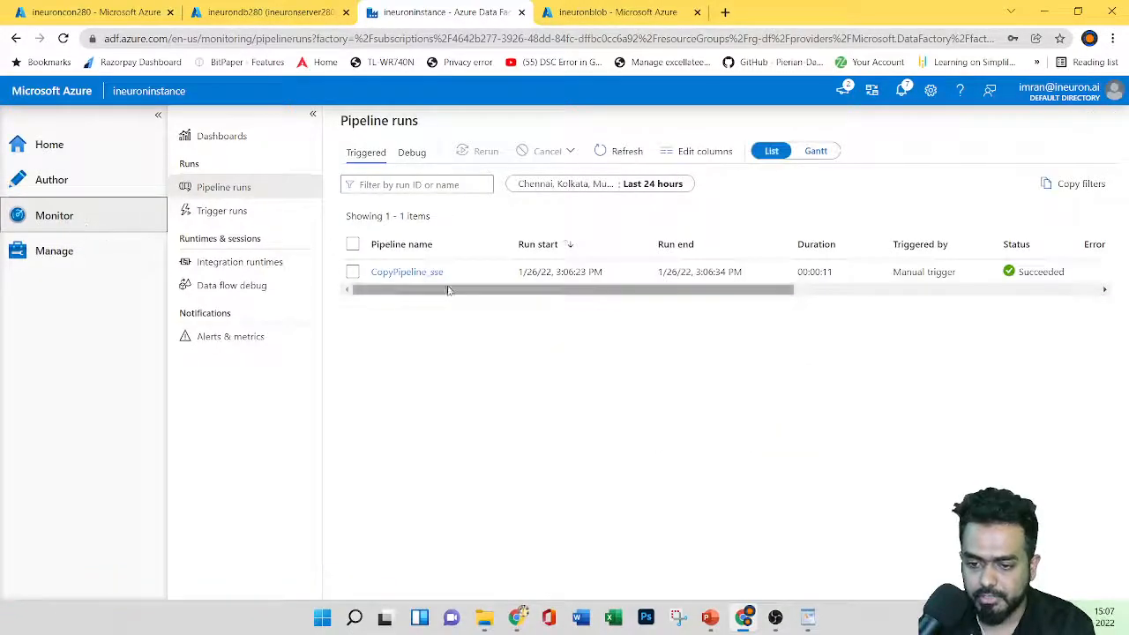
click(413, 304)
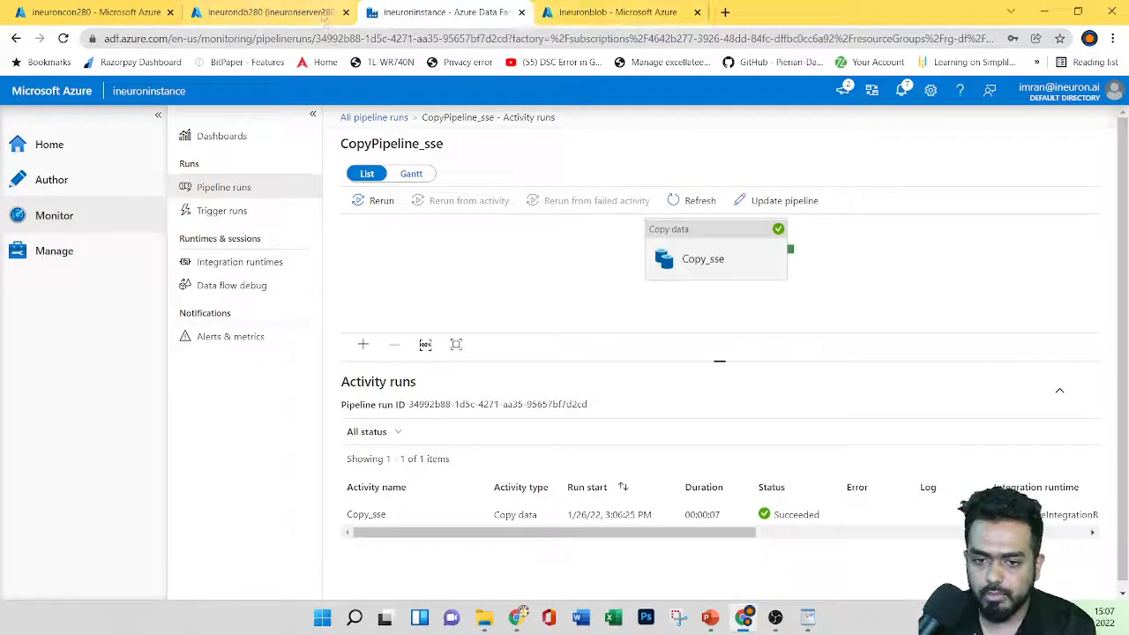
click(264, 13)
click(395, 227)
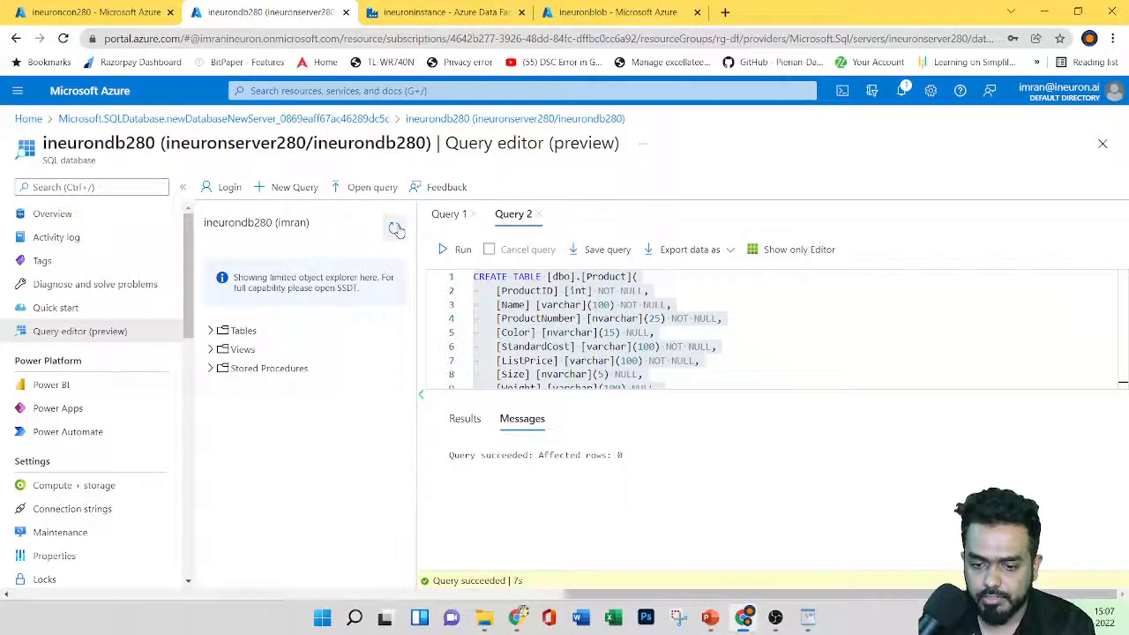
Step: Expand the Tables list and inspect the columns of the new dbo.Azure Blob Storage file table
click(211, 331)
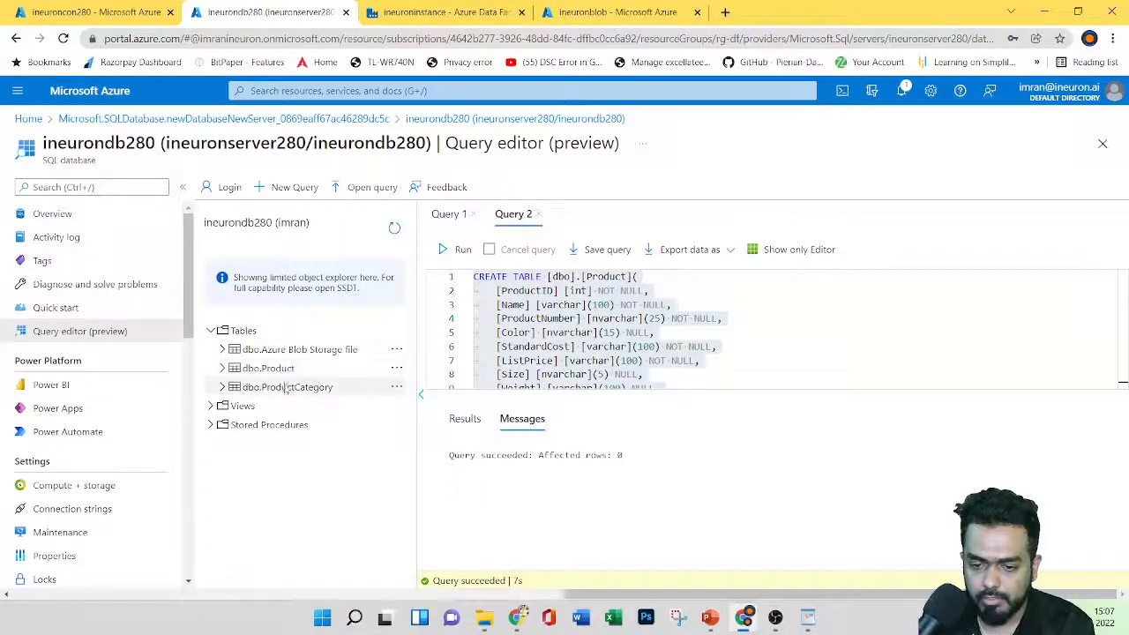
click(304, 351)
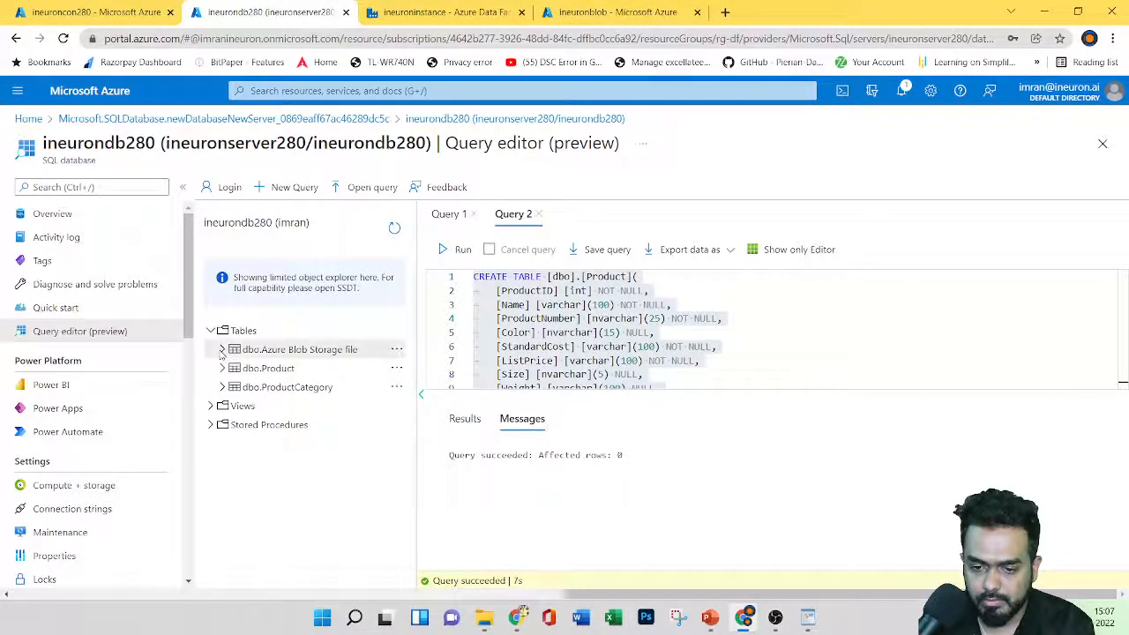
scroll(332, 448, down, 2)
scroll(326, 448, up, 2)
click(224, 351)
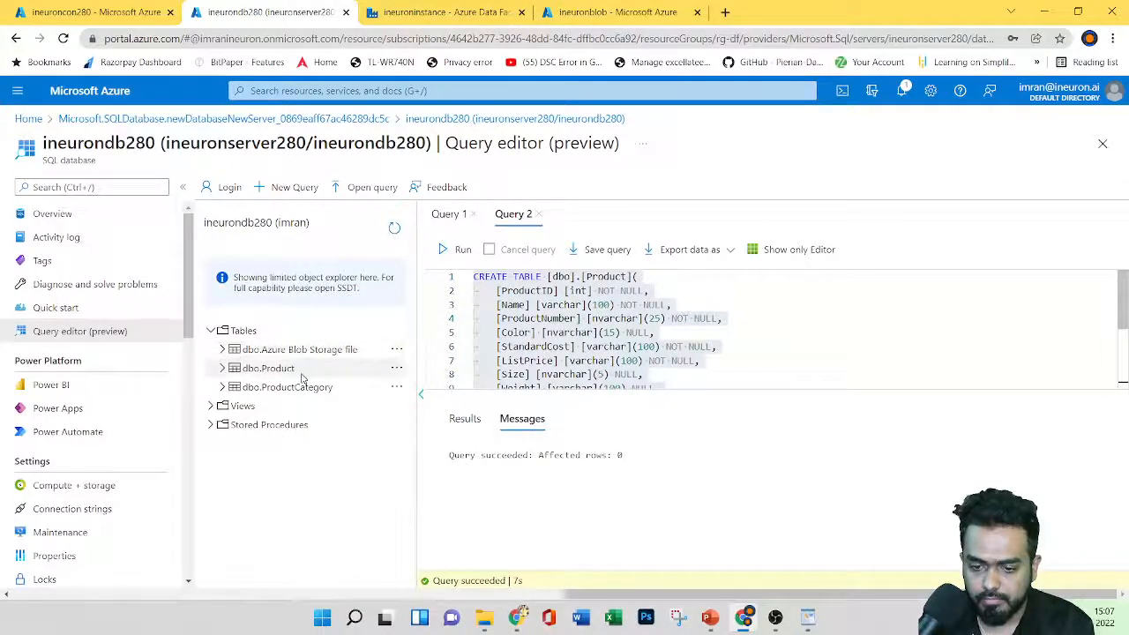
Step: Select the top 1000 rows of dbo.Product, dbo.ProductCategory and dbo.Azure Blob Storage file
click(397, 368)
click(432, 385)
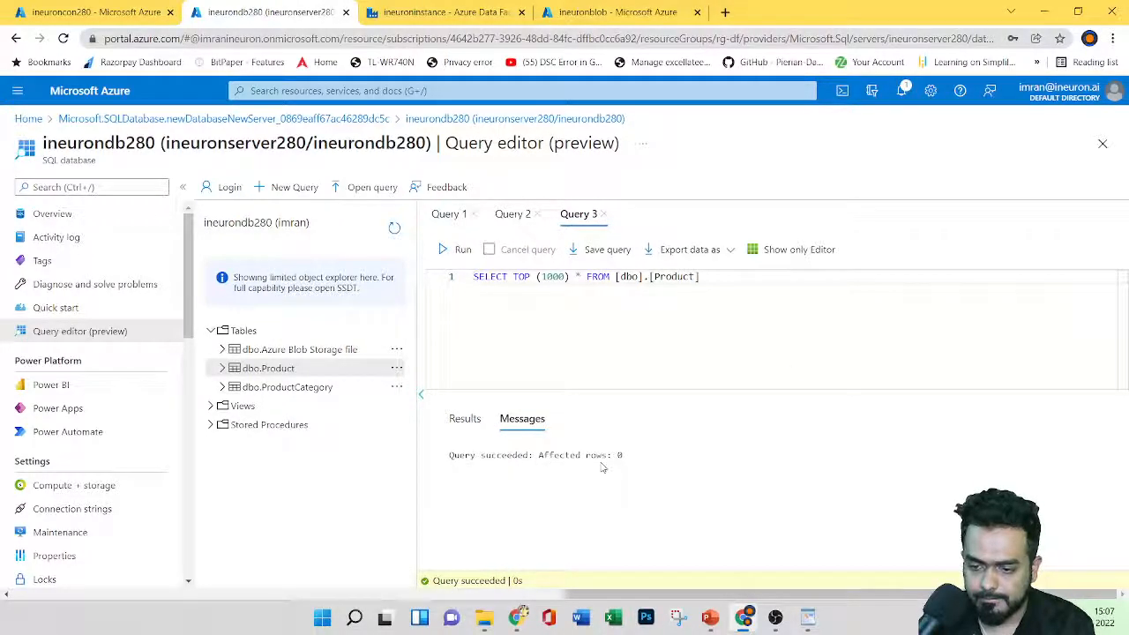
click(465, 420)
click(520, 418)
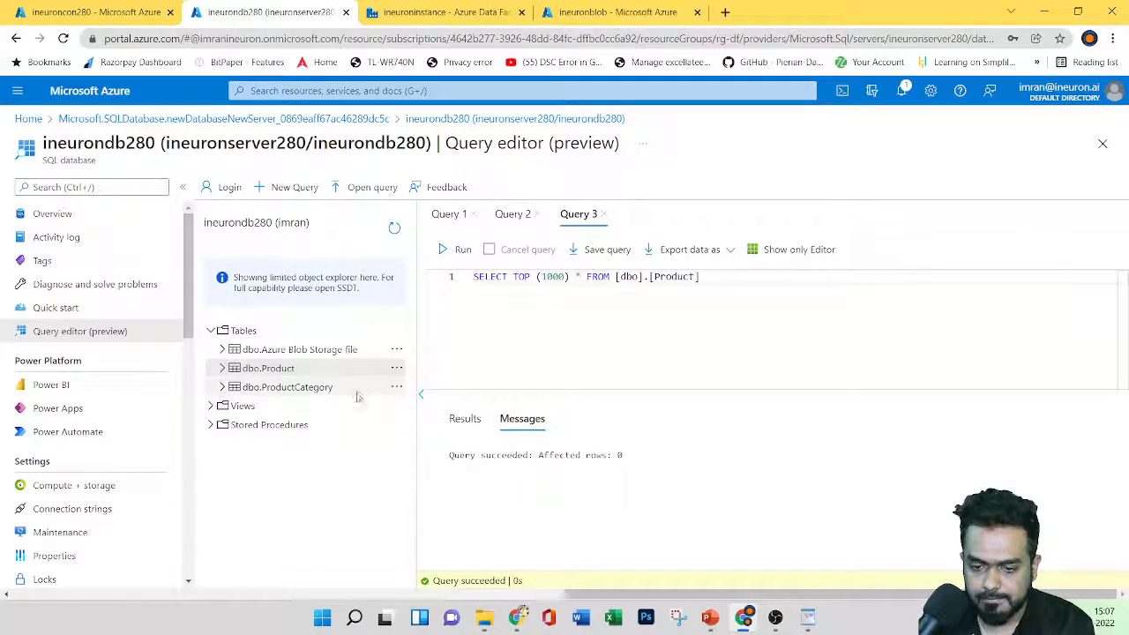
click(396, 392)
click(418, 398)
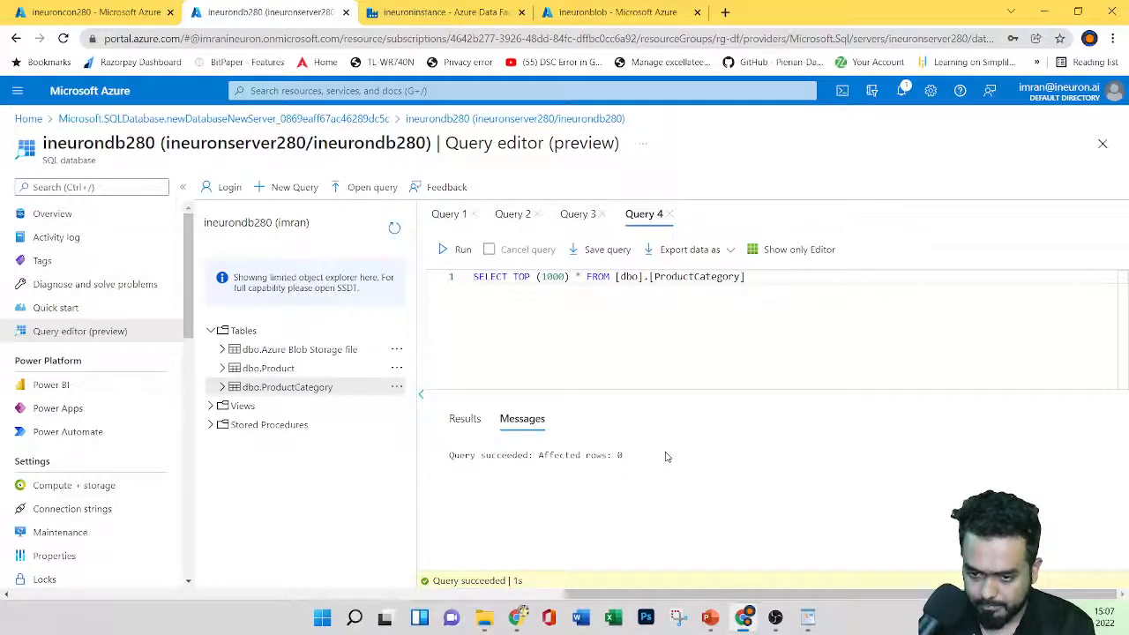
click(396, 350)
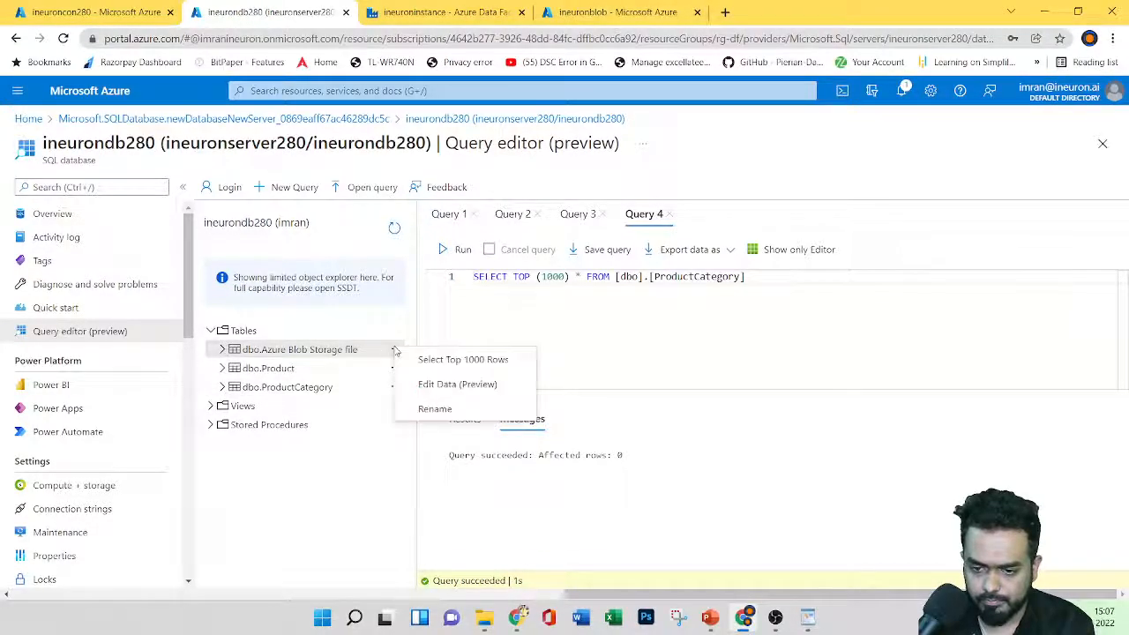
click(420, 359)
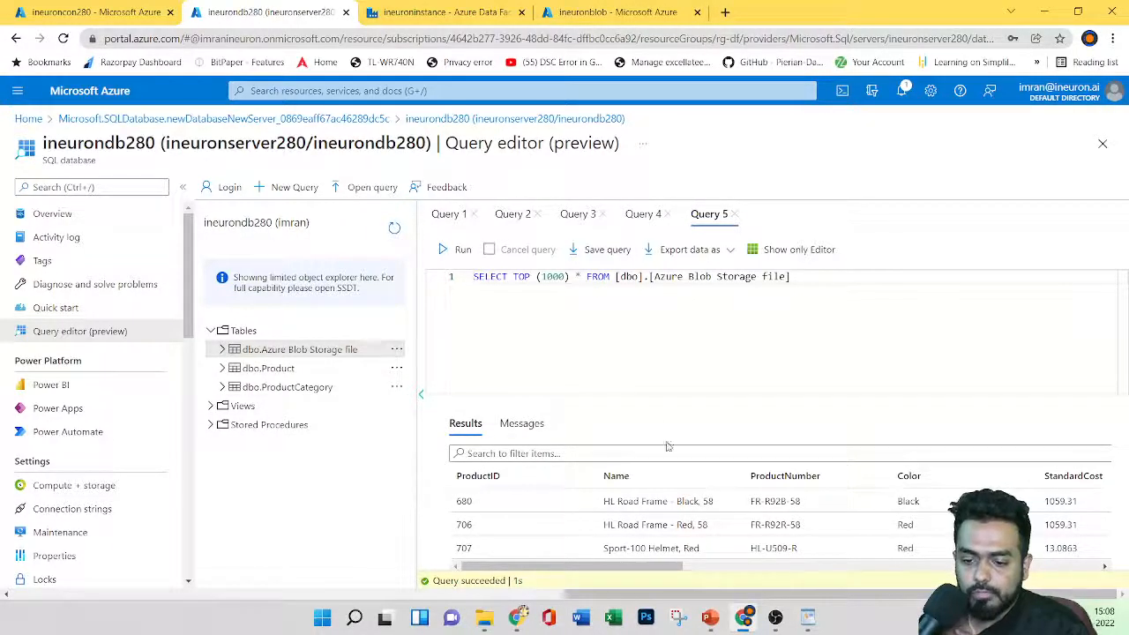
Step: List the dbo.Azure Blob Storage file columns, then collapse the column list
scroll(679, 476, down, 5)
scroll(694, 492, up, 5)
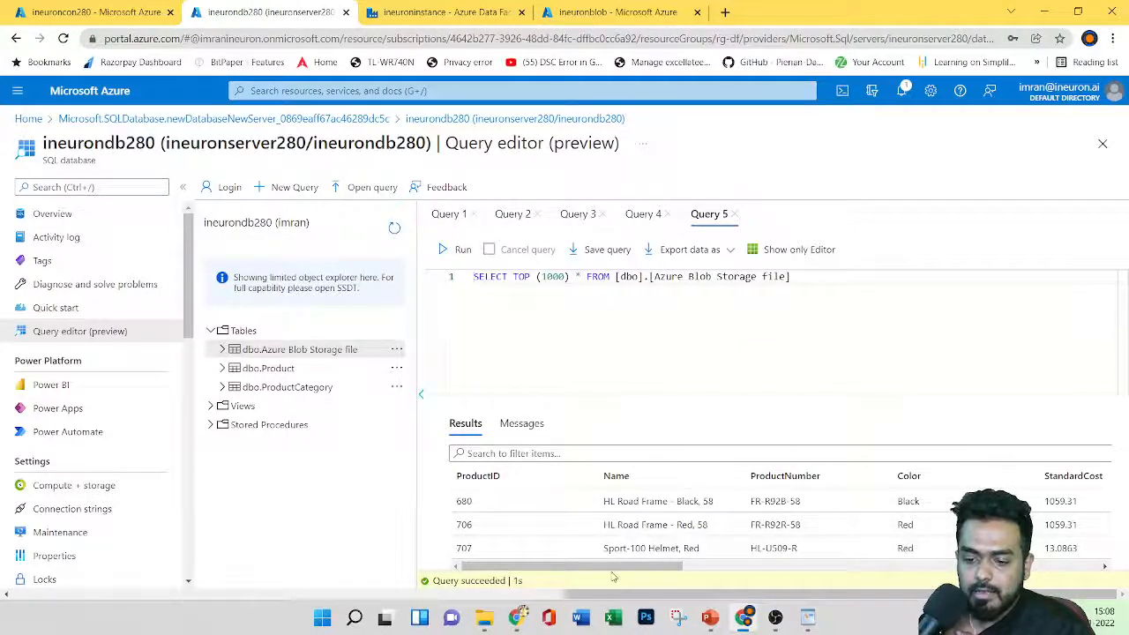
drag(609, 566, 729, 554)
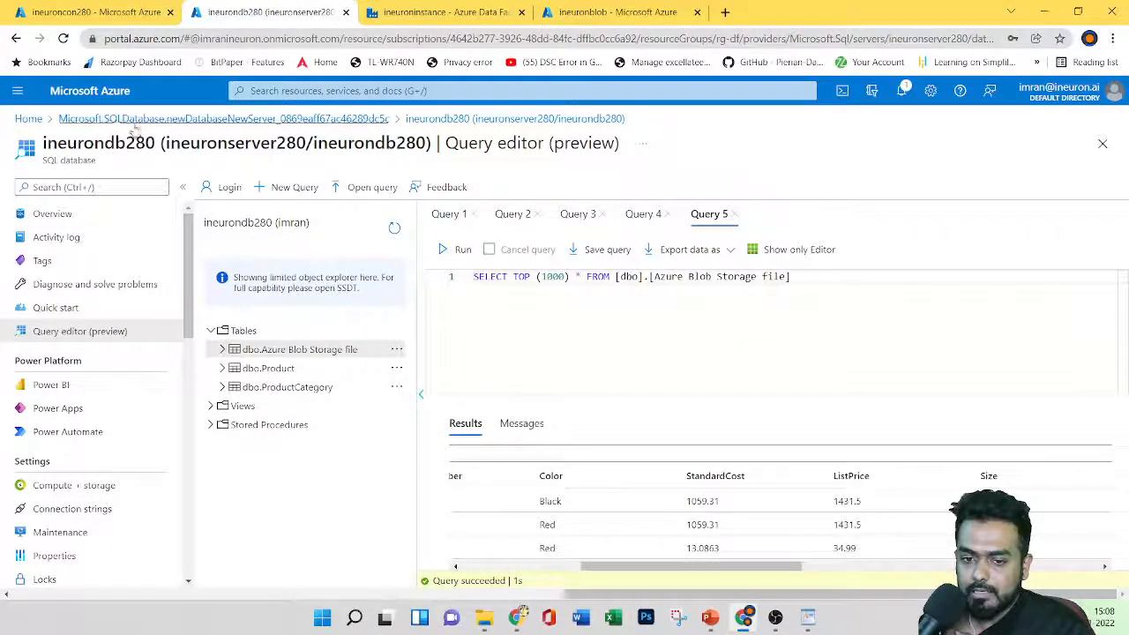
click(222, 349)
scroll(279, 380, down, 2)
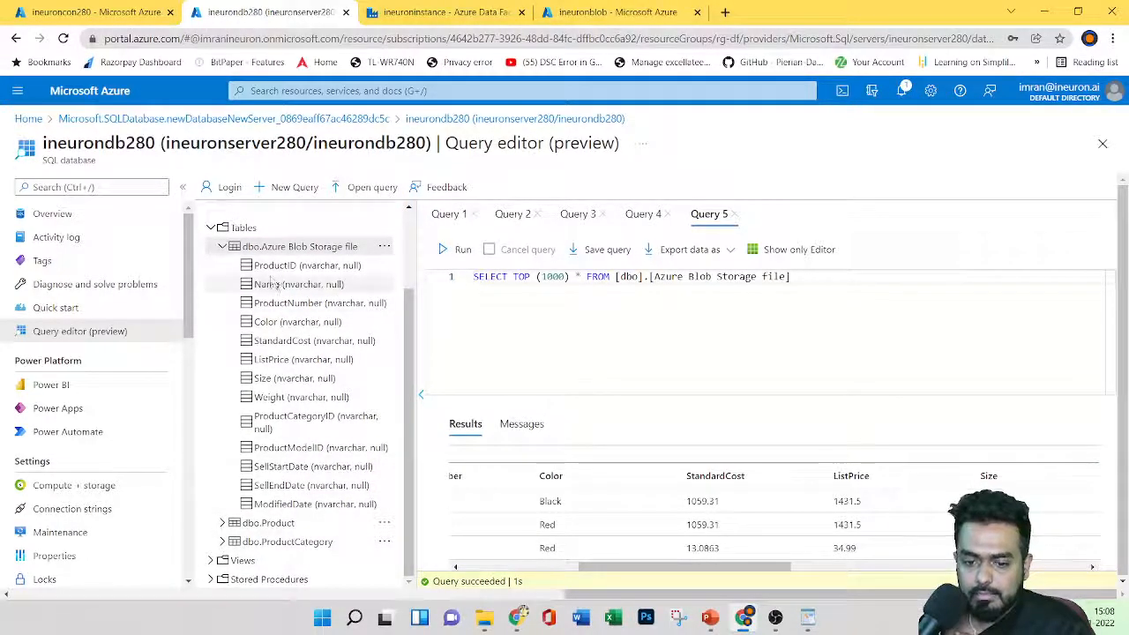
click(385, 524)
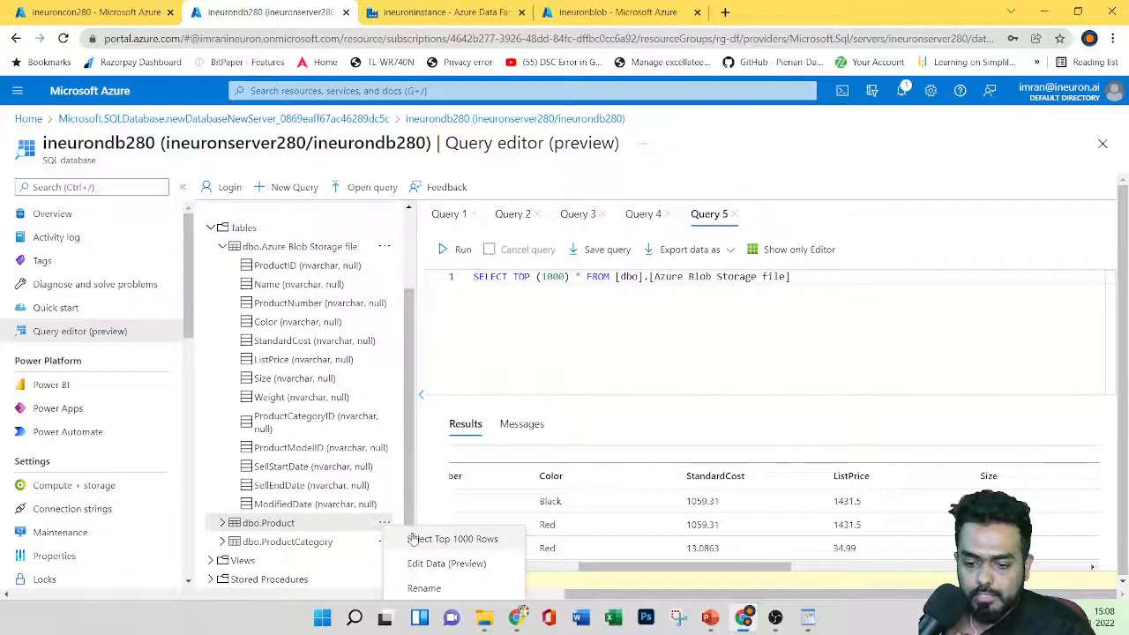
click(222, 246)
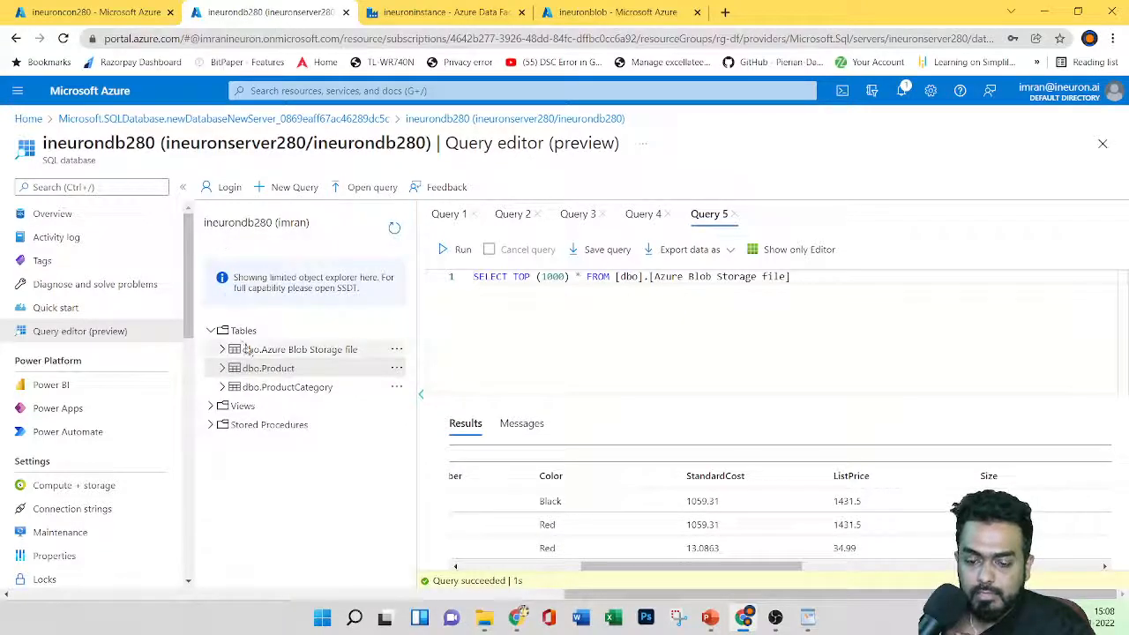
Step: Rerun the top 1000 rows queries on dbo.Product and dbo.Azure Blob Storage file
click(395, 371)
click(435, 383)
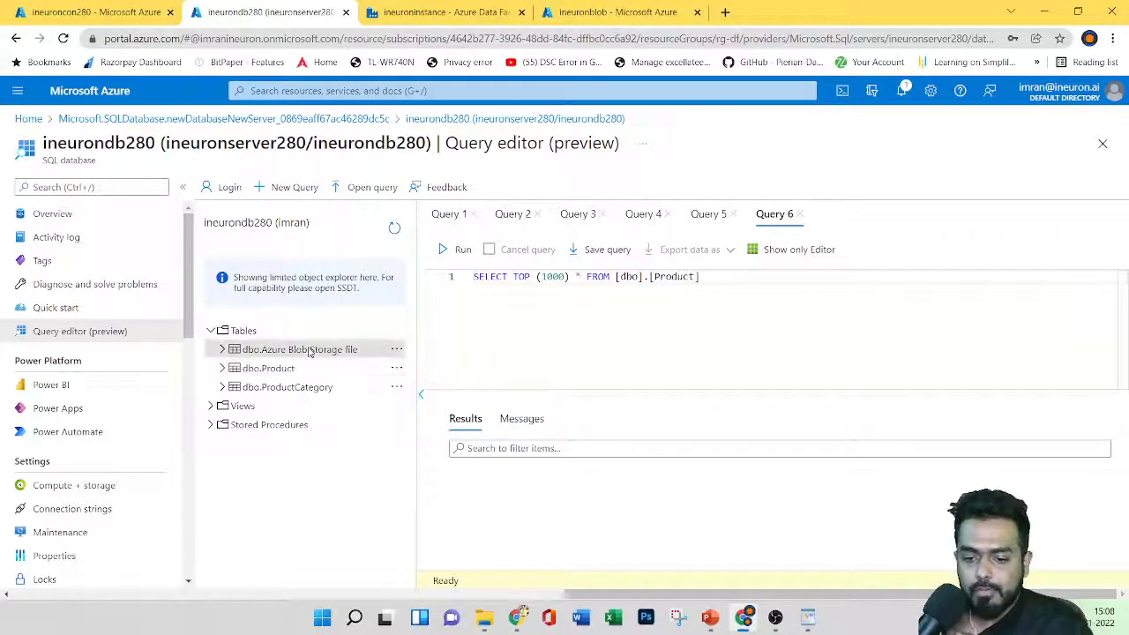
click(396, 349)
click(441, 366)
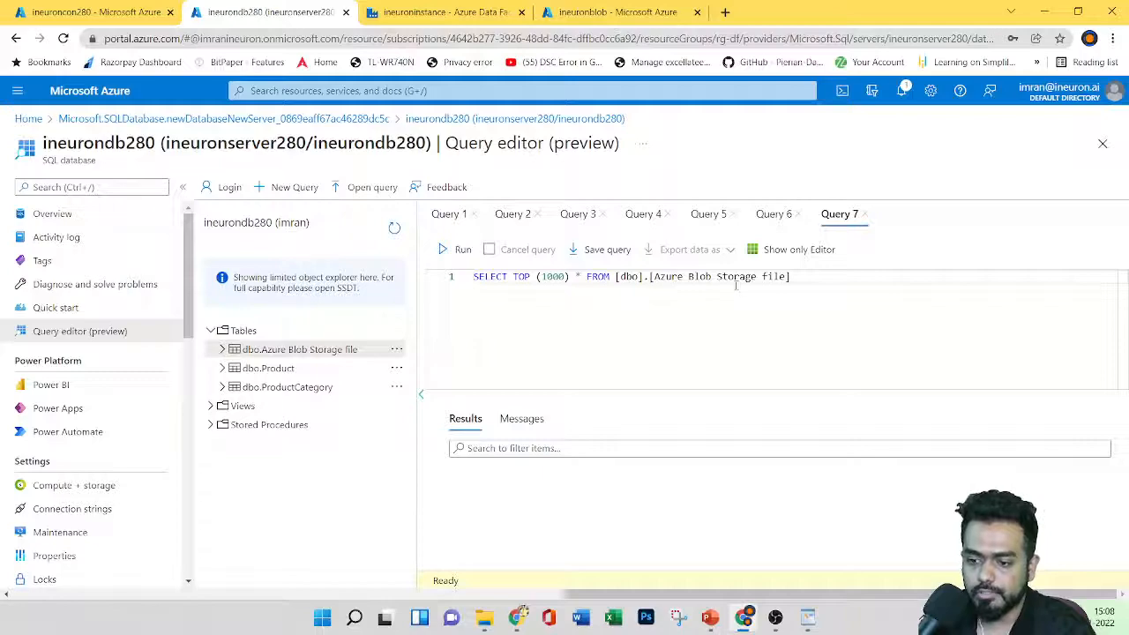
click(396, 349)
click(425, 366)
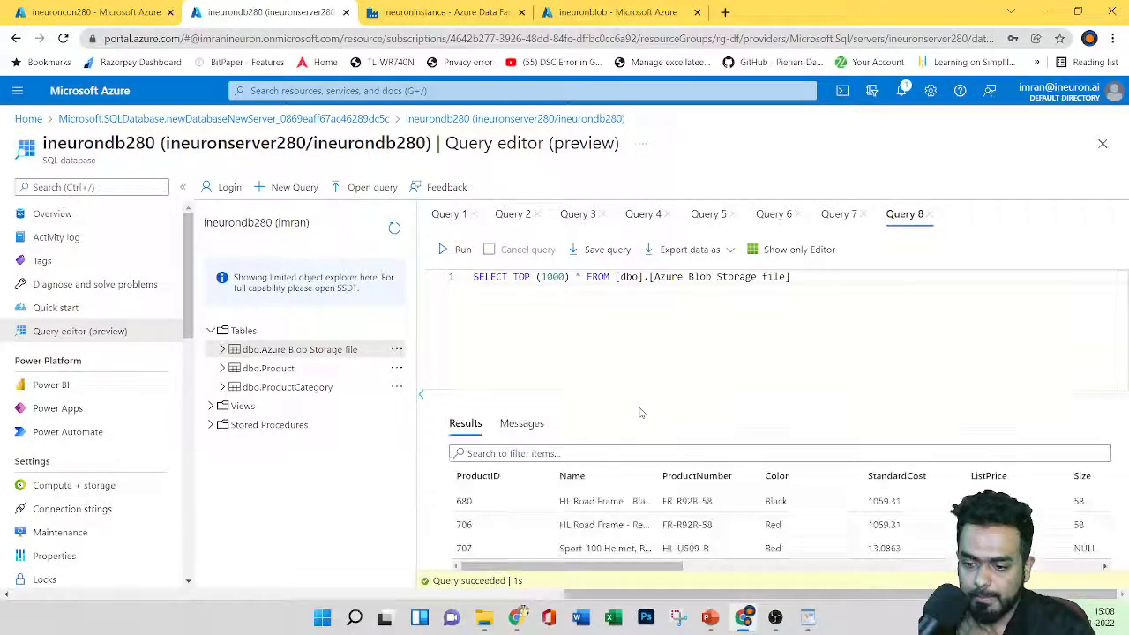
Step: Return to the CopyPipeline_sse run details and select the succeeded Copy_sse activity
mouse_move(607, 572)
mouse_down()
mouse_move(750, 571)
mouse_move(609, 571)
mouse_up()
click(432, 7)
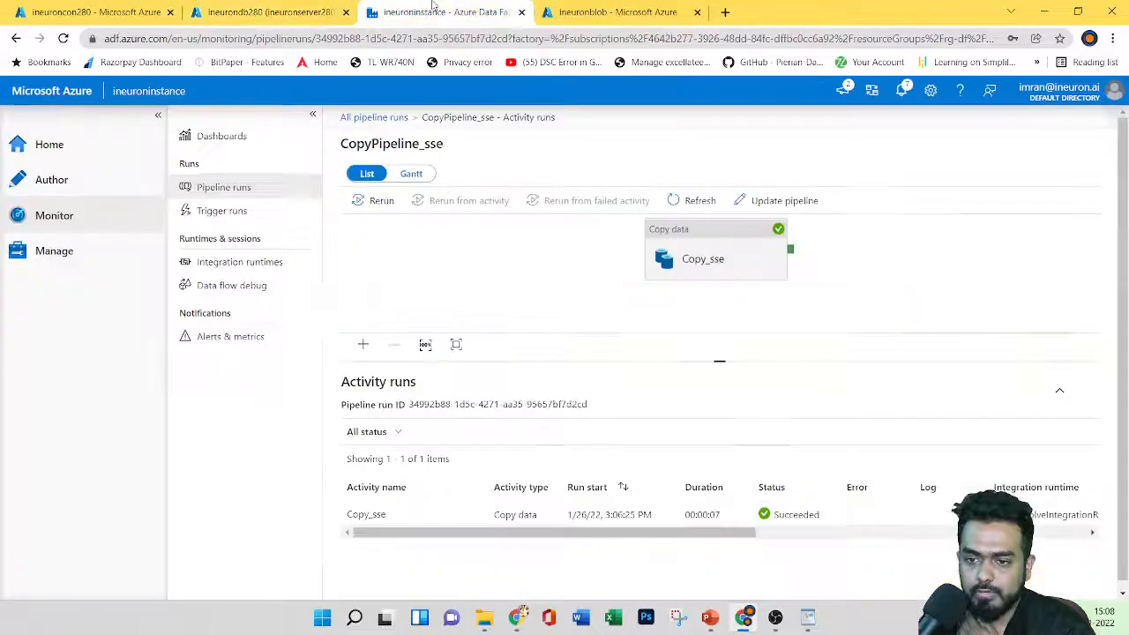
click(735, 254)
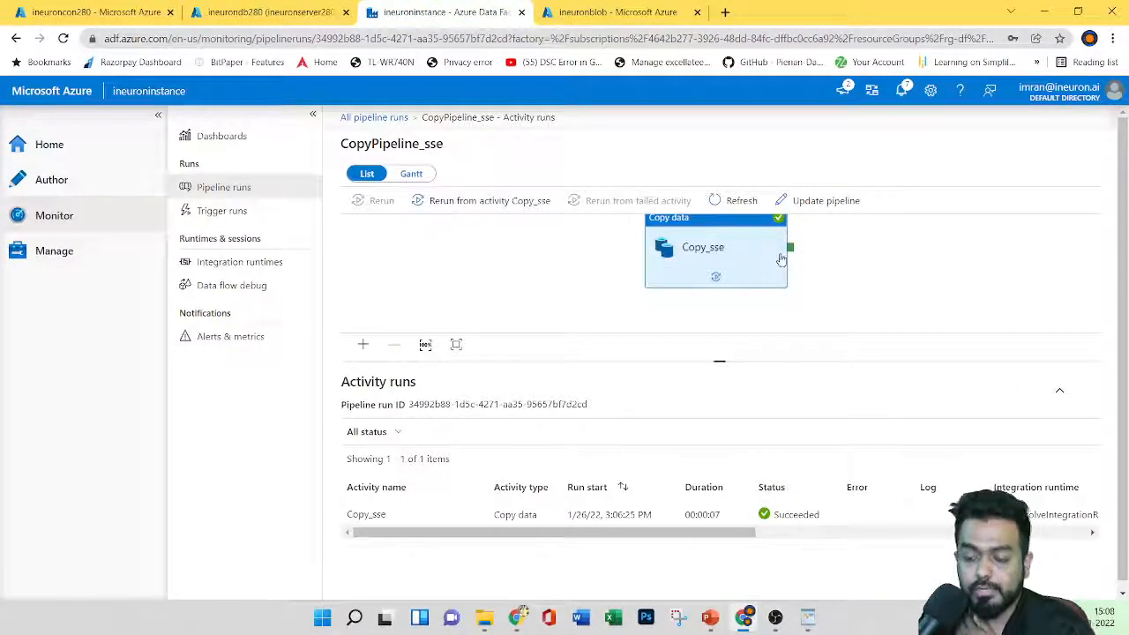